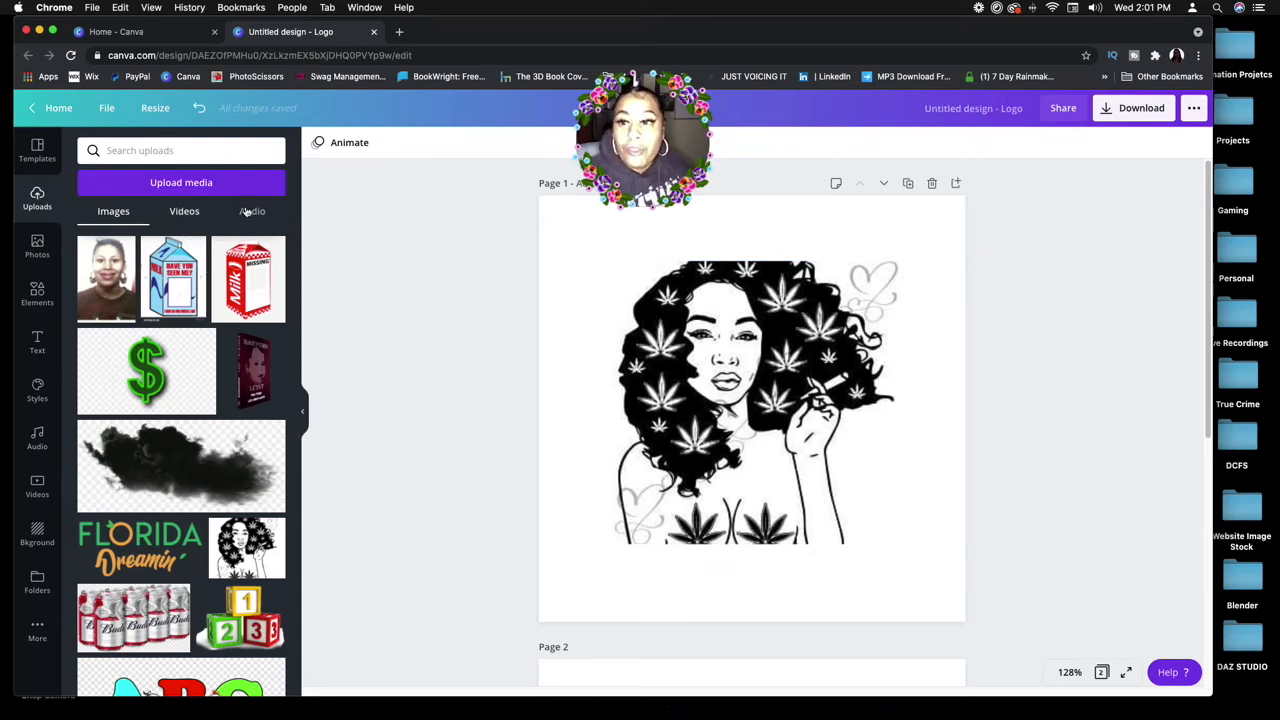
Step: Remove the background from the woman illustration on page 1 with Background Remover
{"action": "left_click", "coordinate": [774, 381]}
{"action": "left_click", "coordinate": [333, 145]}
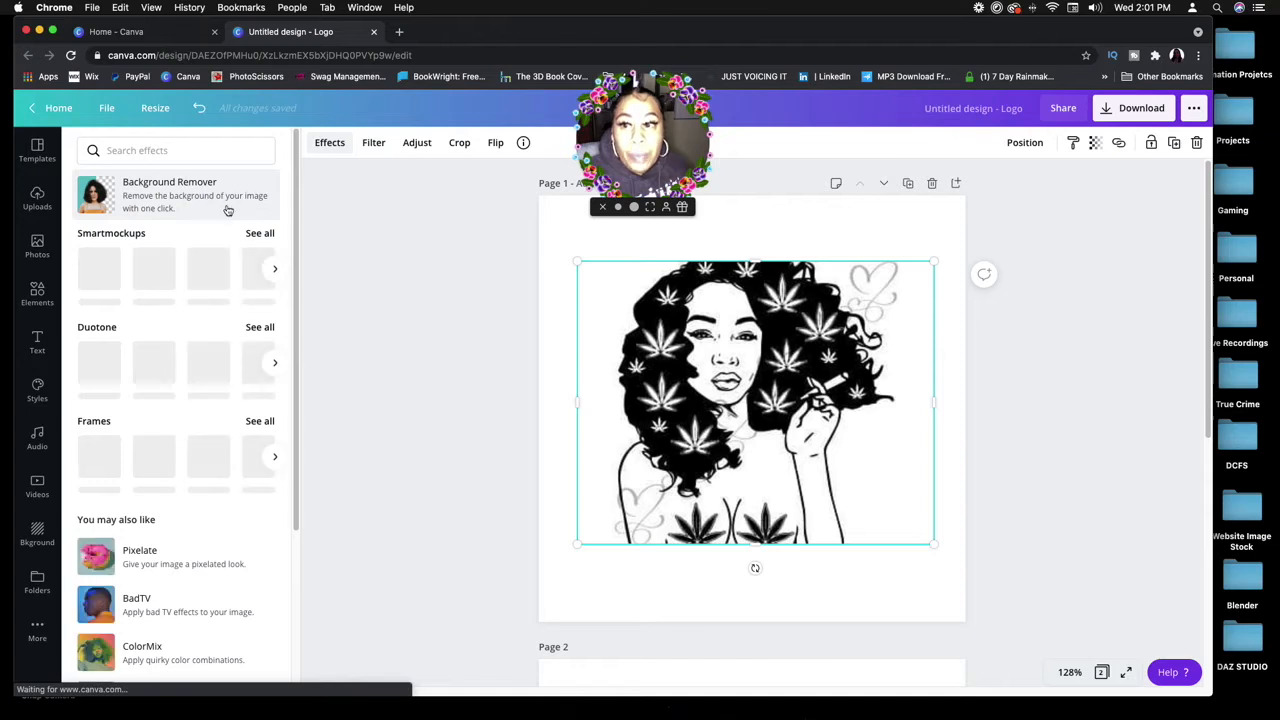
{"action": "scroll", "coordinate": [206, 200], "scroll_direction": "down", "scroll_amount": 1}
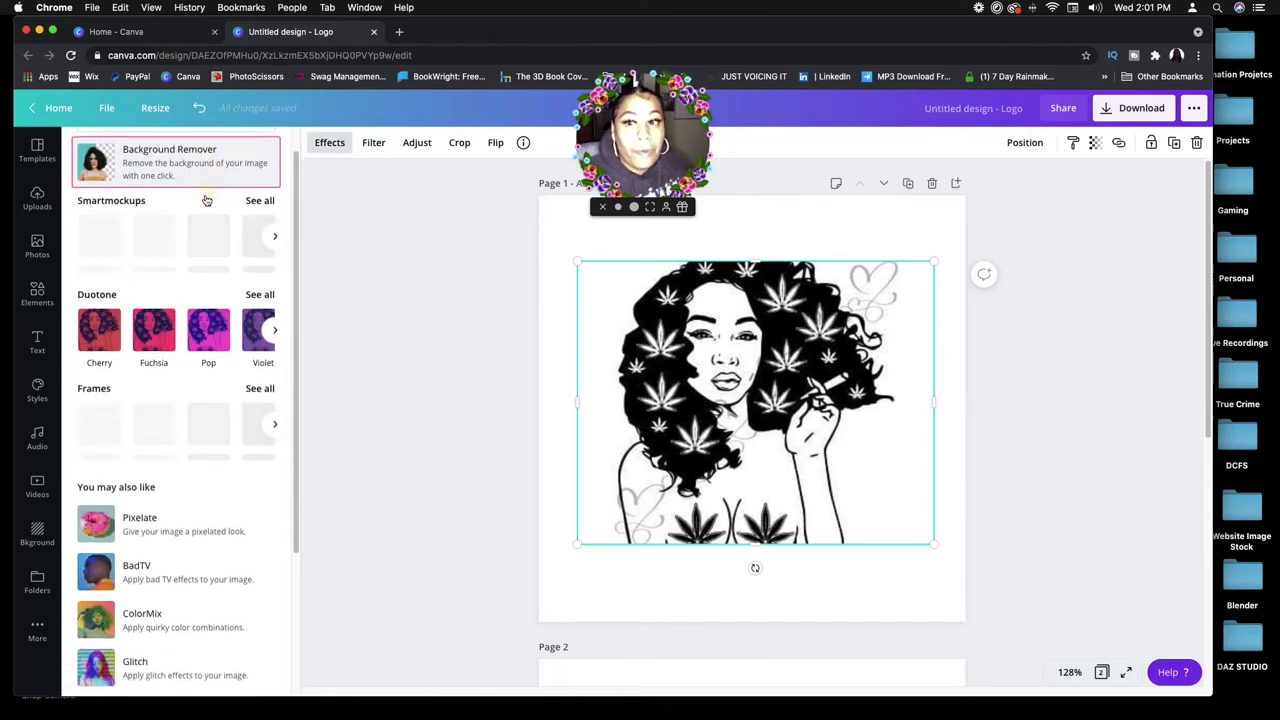
{"action": "left_click", "coordinate": [200, 168]}
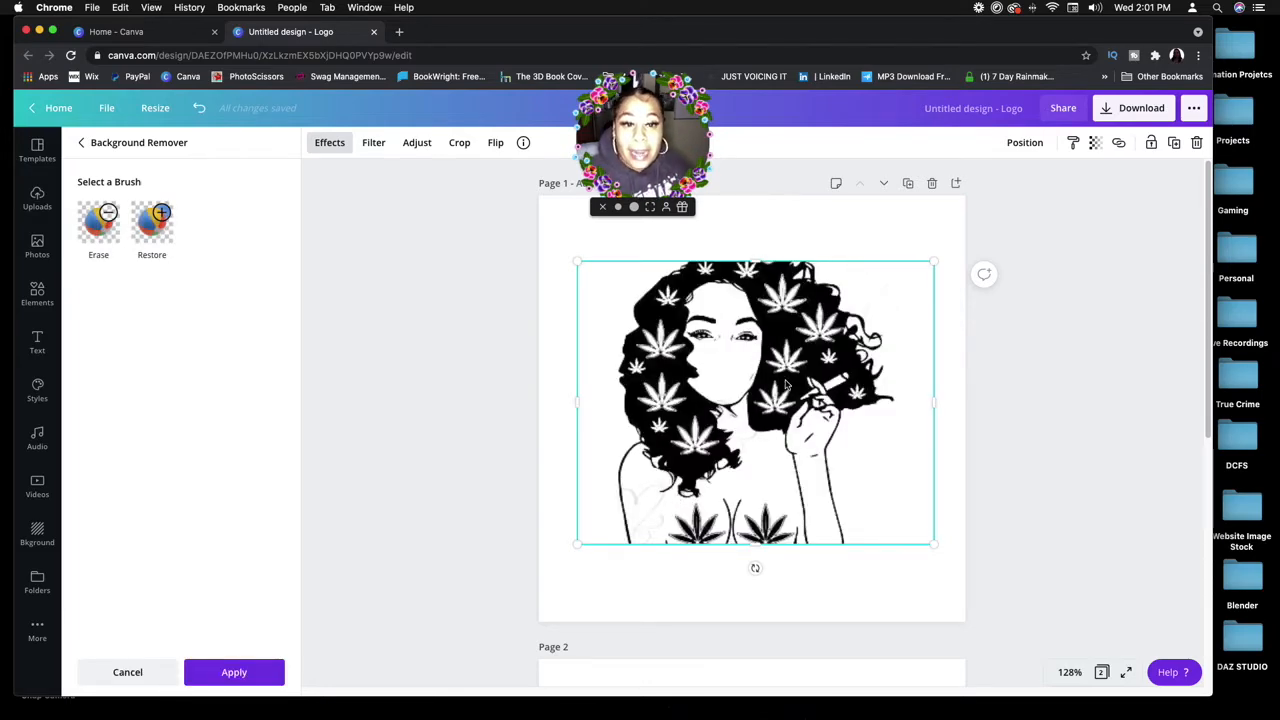
Step: Restore the erased nose and mouth on the page 1 illustration with the Restore brush, and apply the background removal
{"action": "scroll", "coordinate": [982, 451], "scroll_direction": "down", "scroll_amount": 4}
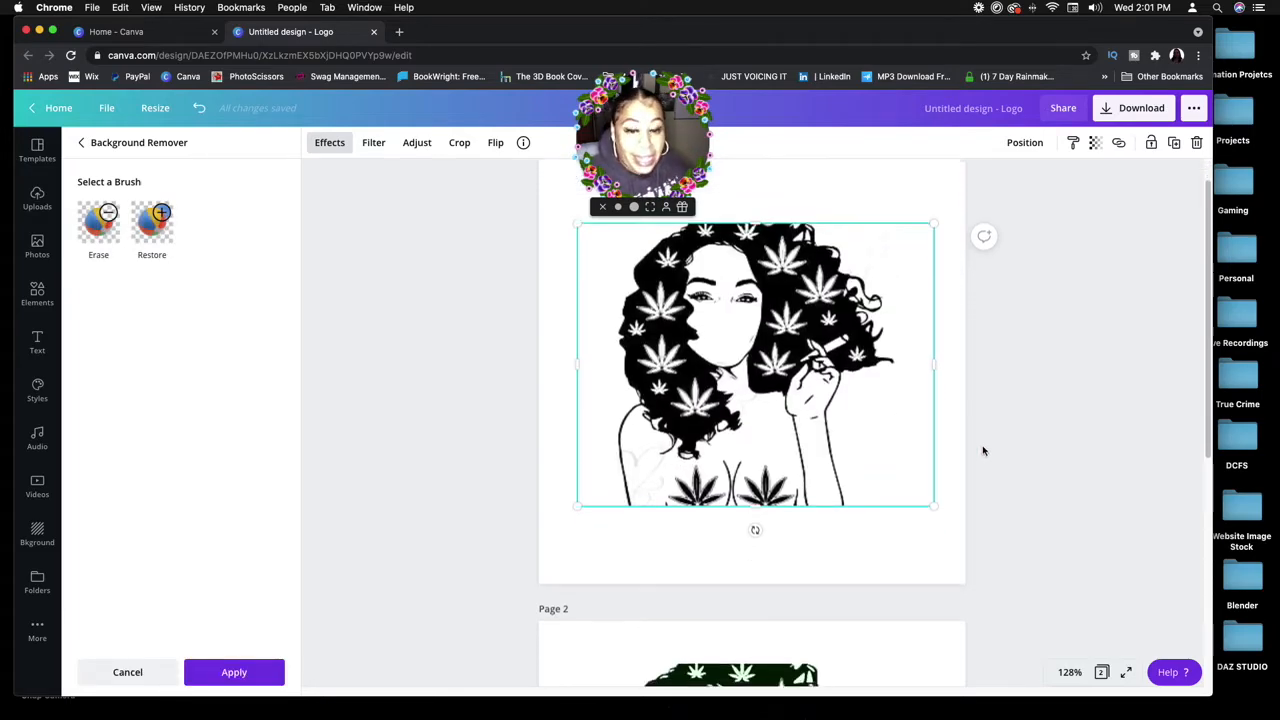
{"action": "scroll", "coordinate": [783, 487], "scroll_direction": "down", "scroll_amount": 4}
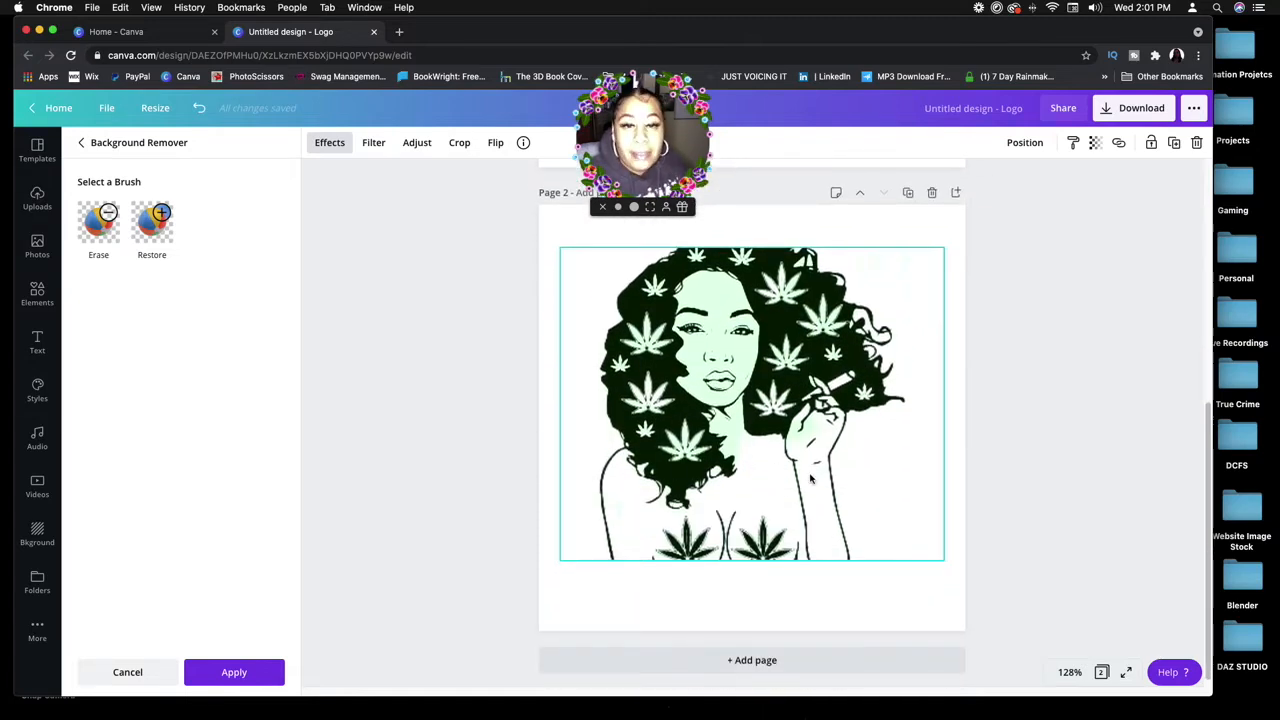
{"action": "scroll", "coordinate": [780, 495], "scroll_direction": "up", "scroll_amount": 10}
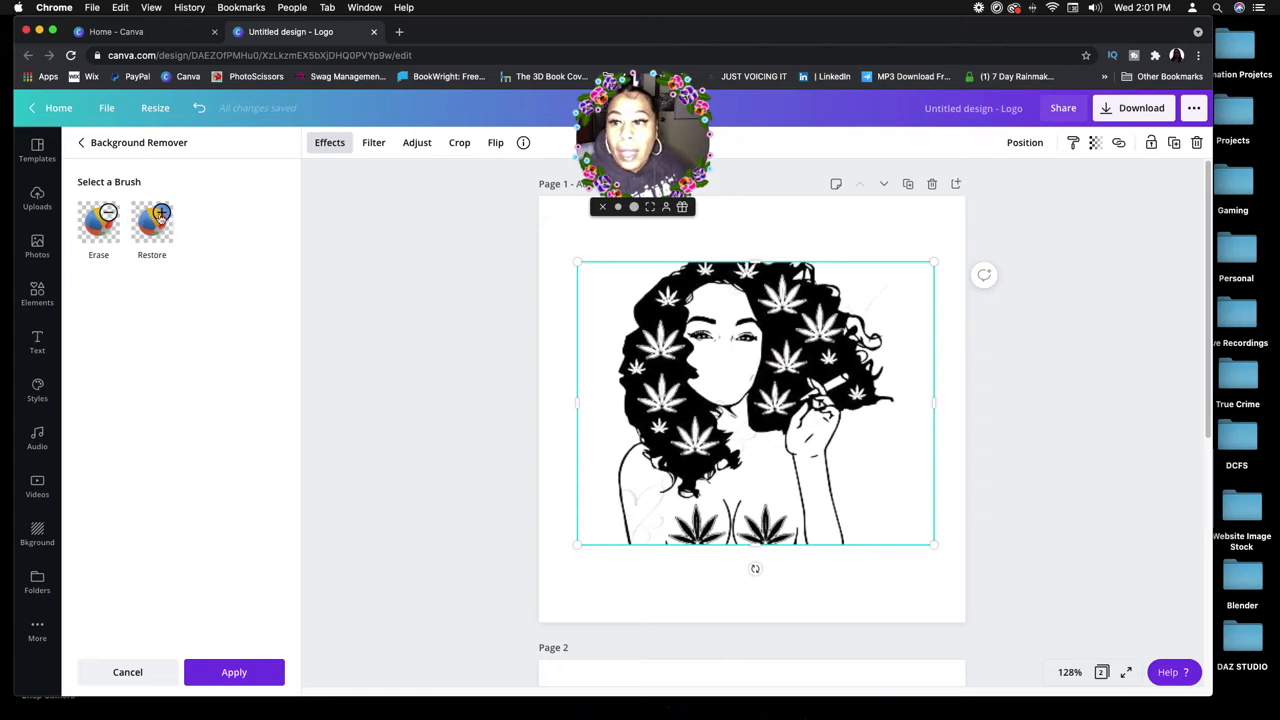
{"action": "left_click", "coordinate": [160, 215]}
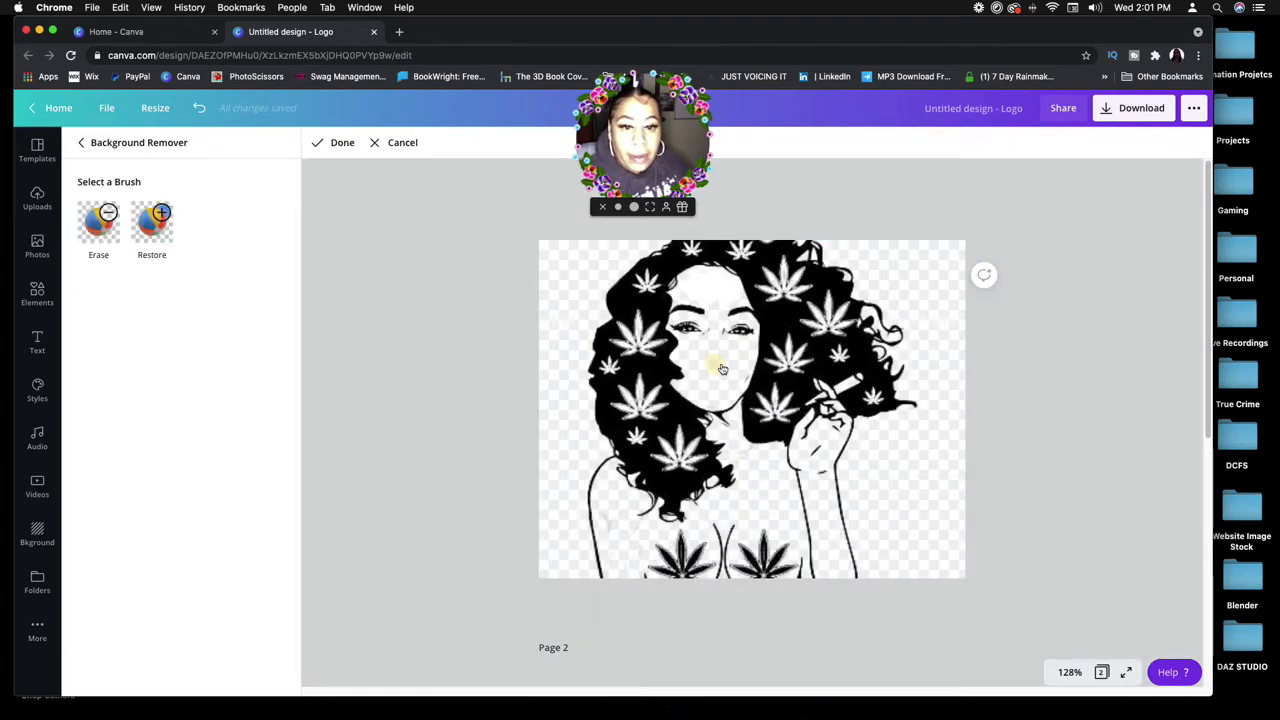
{"action": "mouse_move", "coordinate": [722, 370]}
{"action": "left_mouse_down"}
{"action": "mouse_move", "coordinate": [730, 392]}
{"action": "mouse_move", "coordinate": [704, 386]}
{"action": "mouse_move", "coordinate": [726, 334]}
{"action": "mouse_move", "coordinate": [706, 322]}
{"action": "mouse_move", "coordinate": [720, 380]}
{"action": "left_mouse_up"}
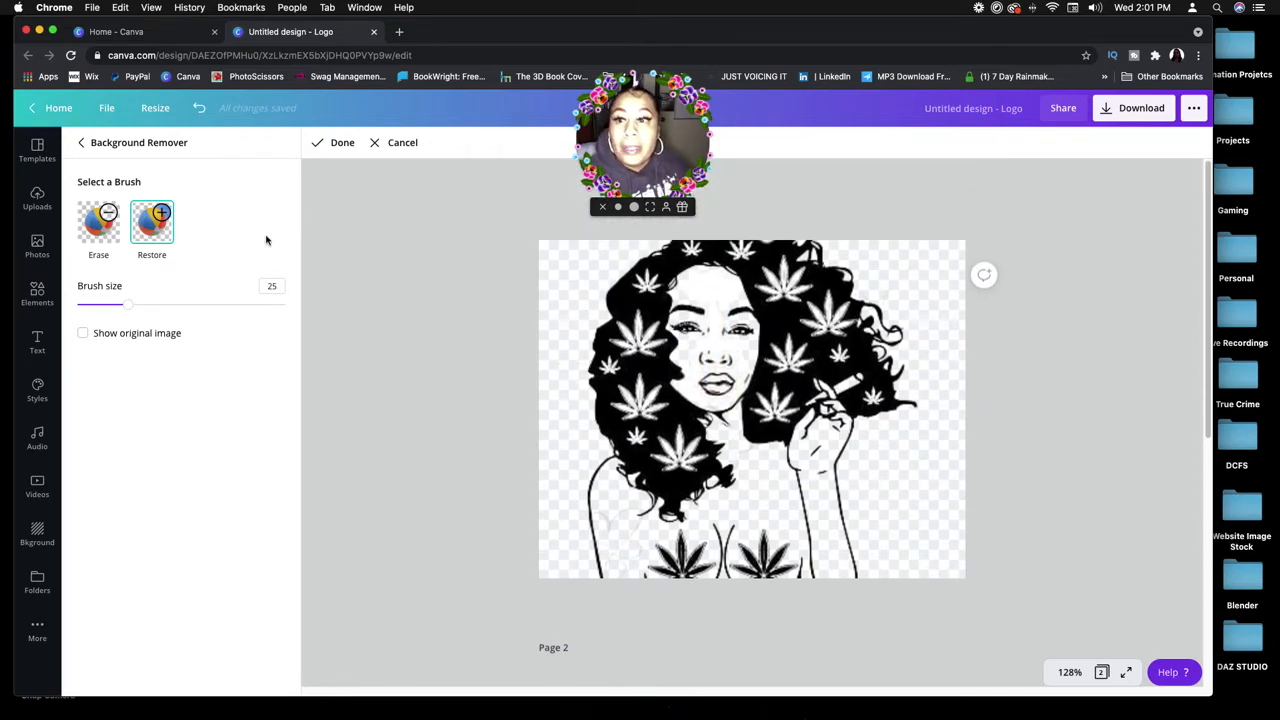
{"action": "left_click", "coordinate": [318, 142]}
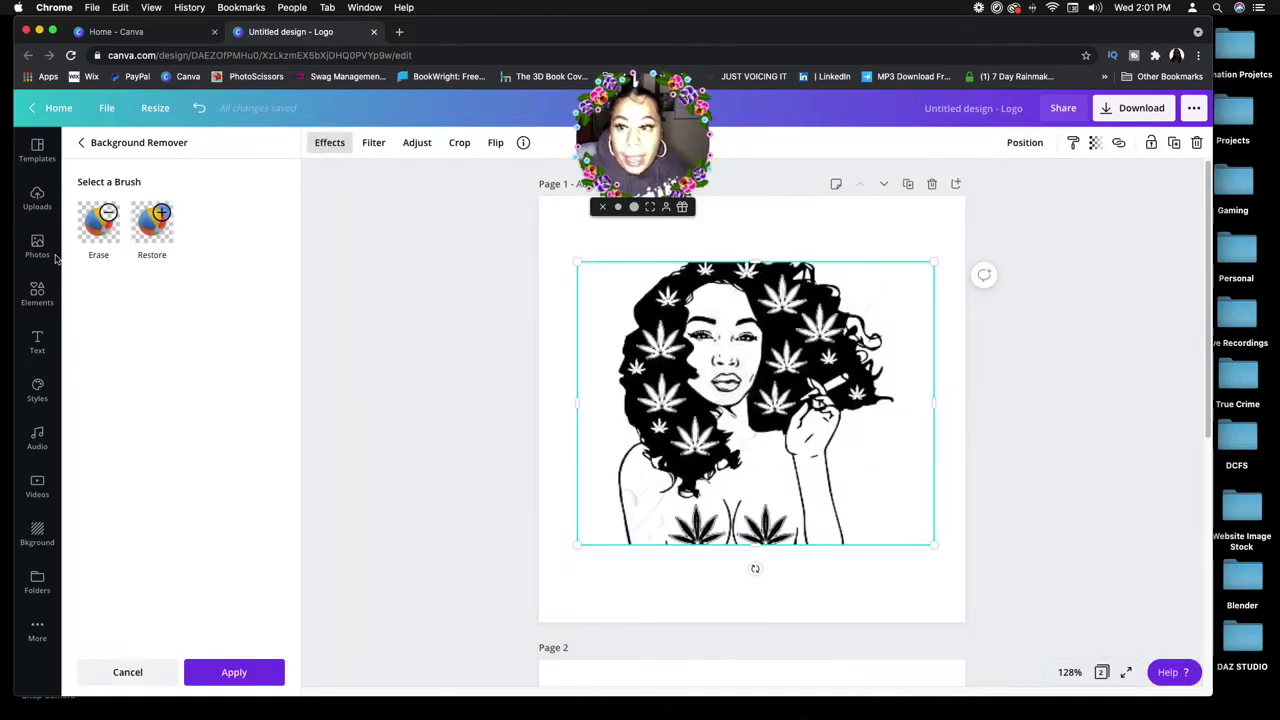
{"action": "left_click", "coordinate": [241, 671]}
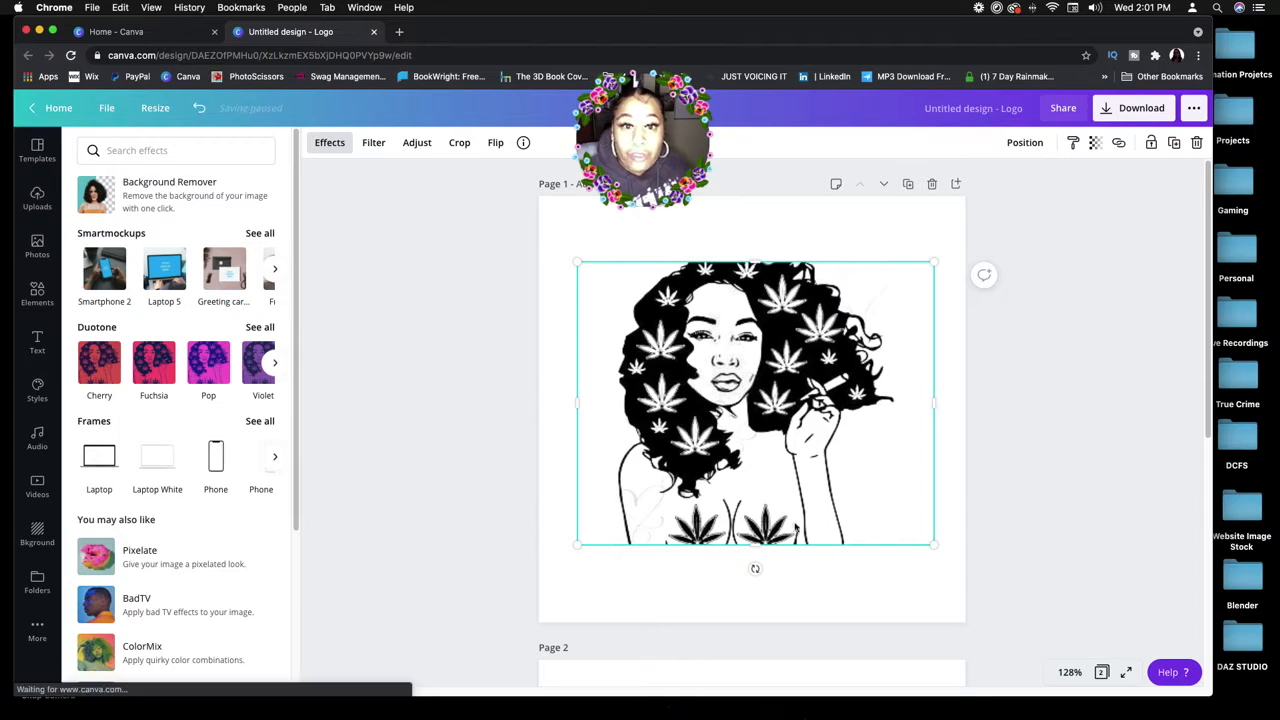
{"action": "left_click", "coordinate": [1133, 108]}
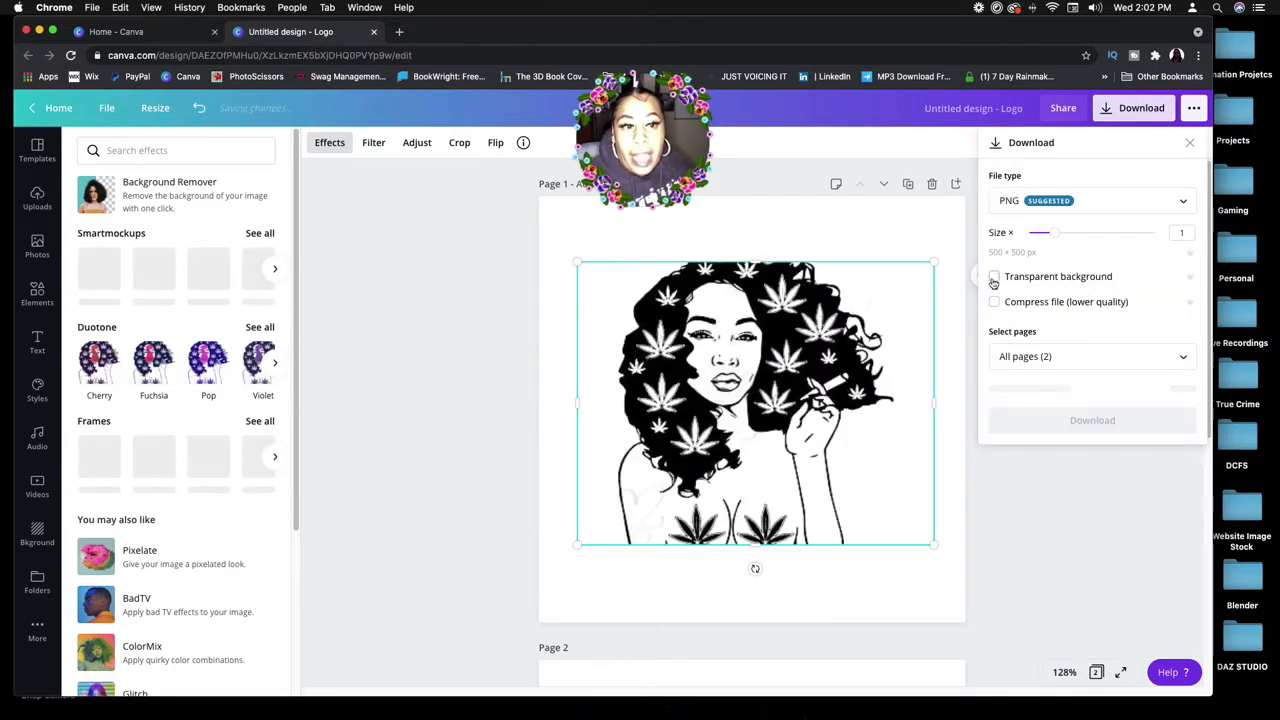
{"action": "left_click", "coordinate": [994, 277]}
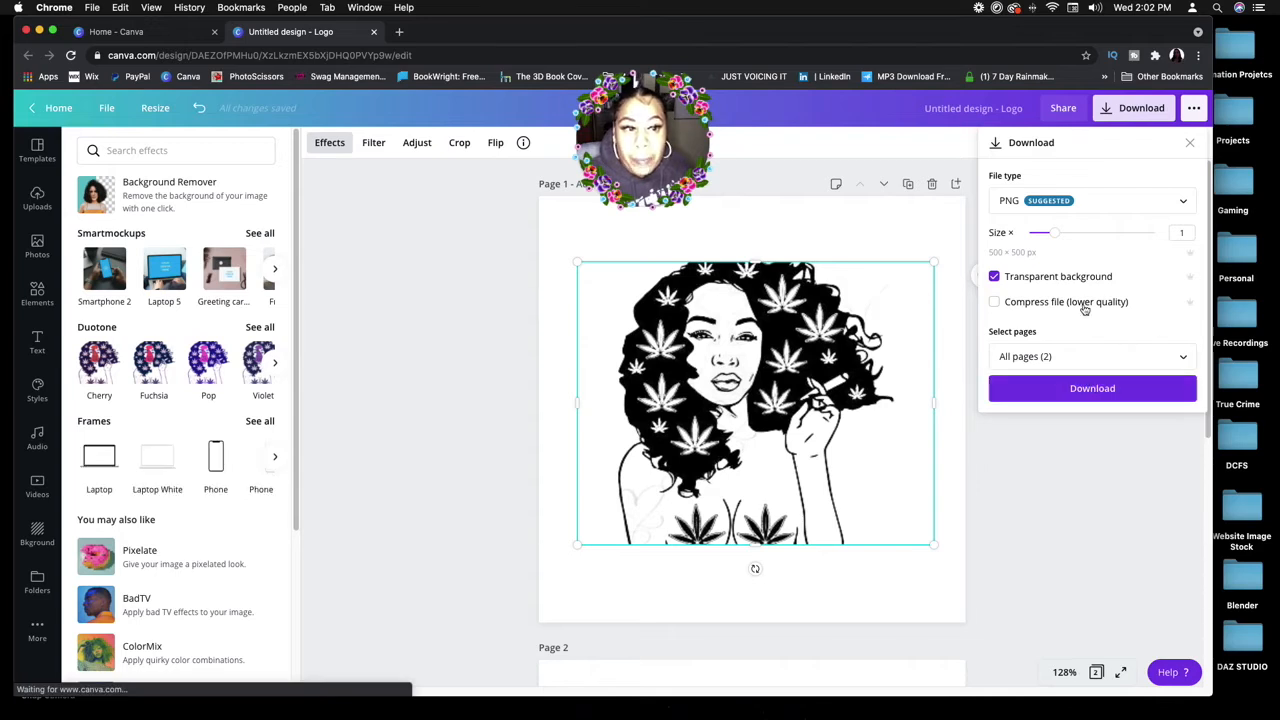
{"action": "left_click", "coordinate": [994, 277]}
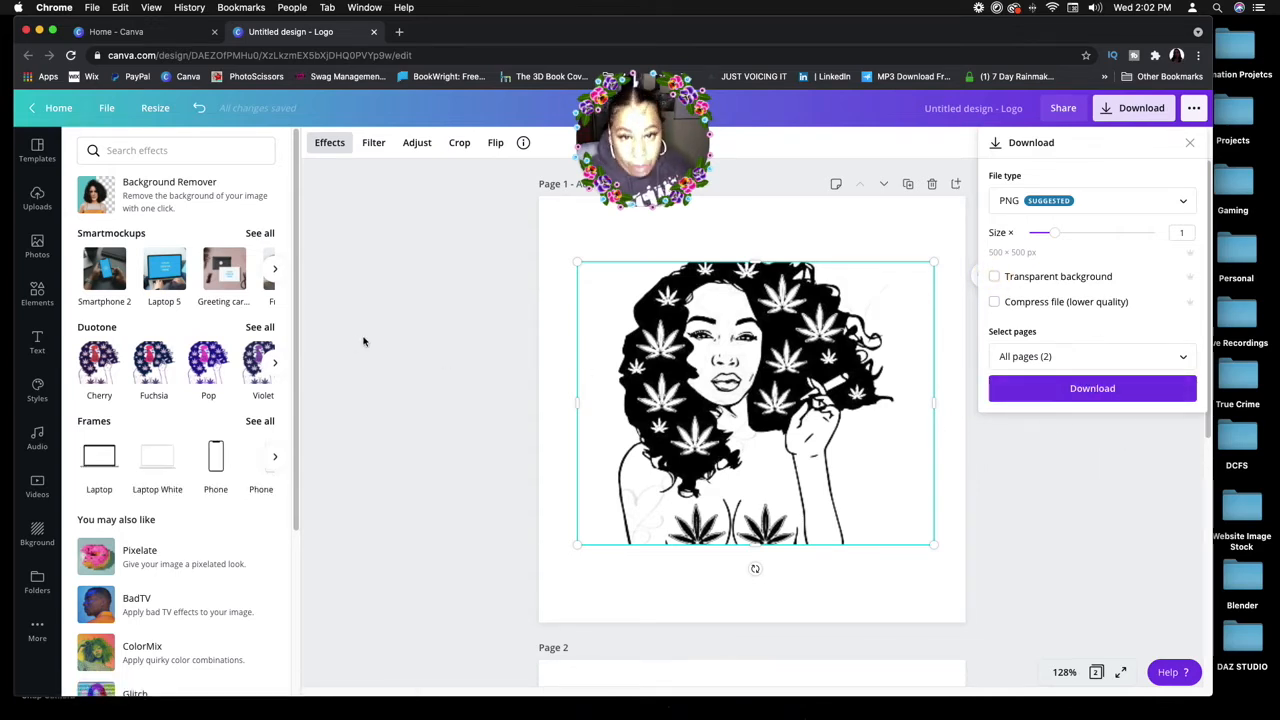
{"action": "key", "text": "Escape"}
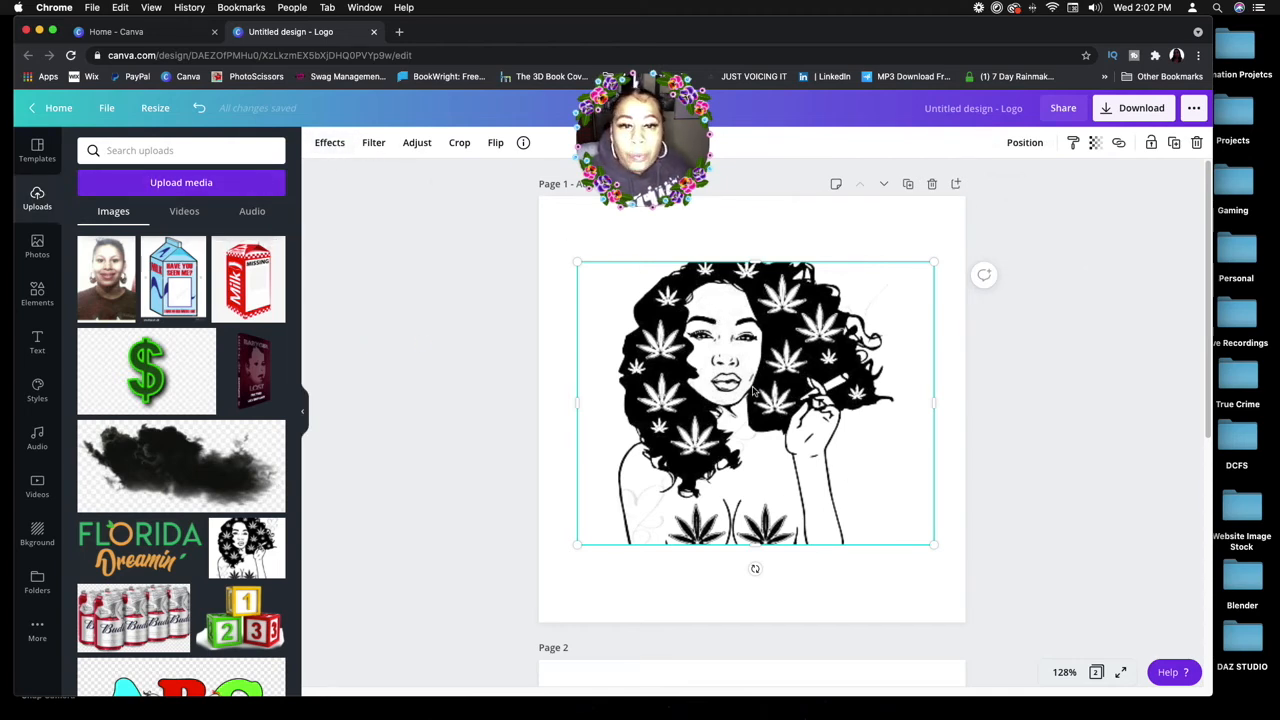
Step: Apply the Pop duotone effect to the woman illustration on page 1
{"action": "left_click", "coordinate": [327, 143]}
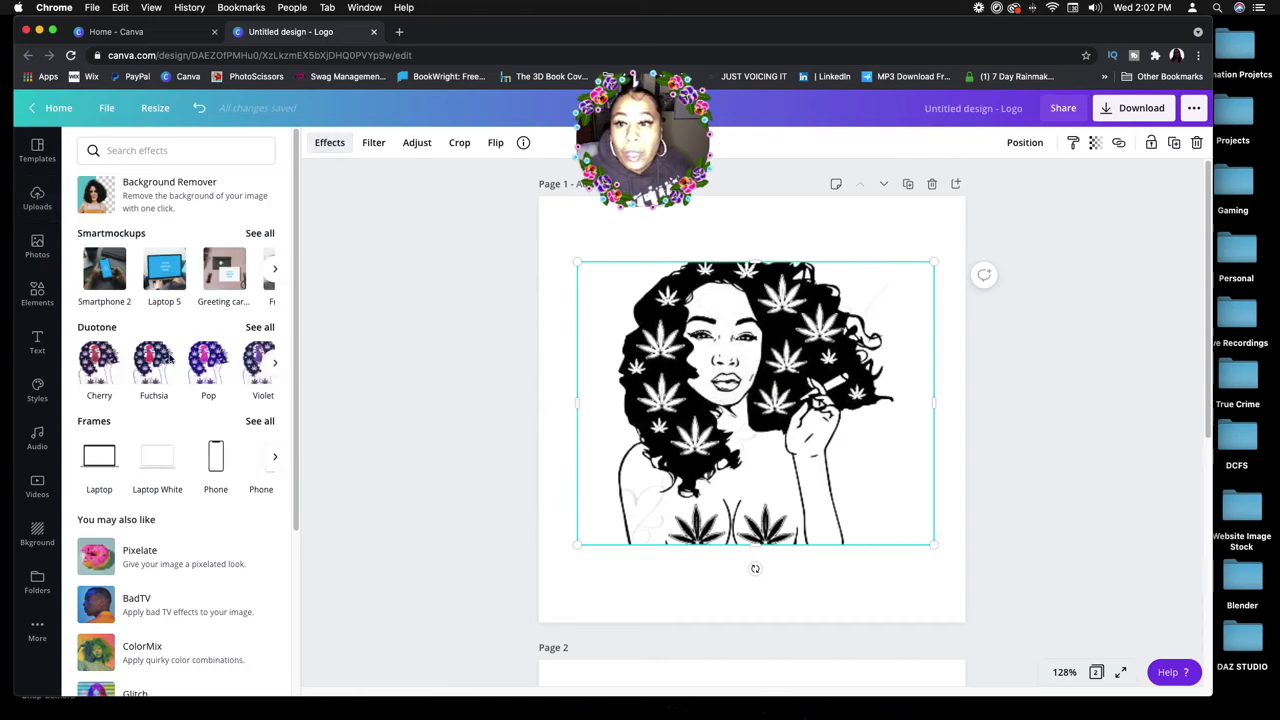
{"action": "left_click", "coordinate": [204, 372]}
{"action": "scroll", "coordinate": [1036, 490], "scroll_direction": "down", "scroll_amount": 2}
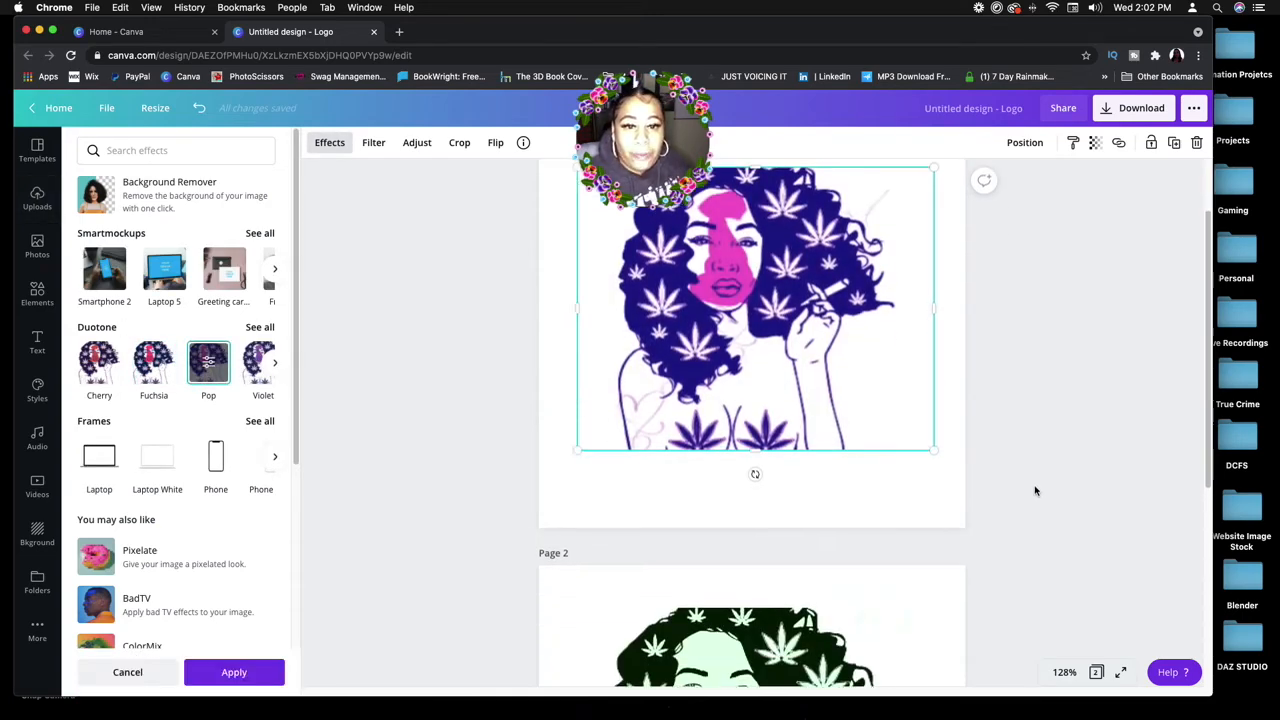
{"action": "scroll", "coordinate": [980, 488], "scroll_direction": "down", "scroll_amount": 4}
{"action": "scroll", "coordinate": [980, 490], "scroll_direction": "up", "scroll_amount": 3}
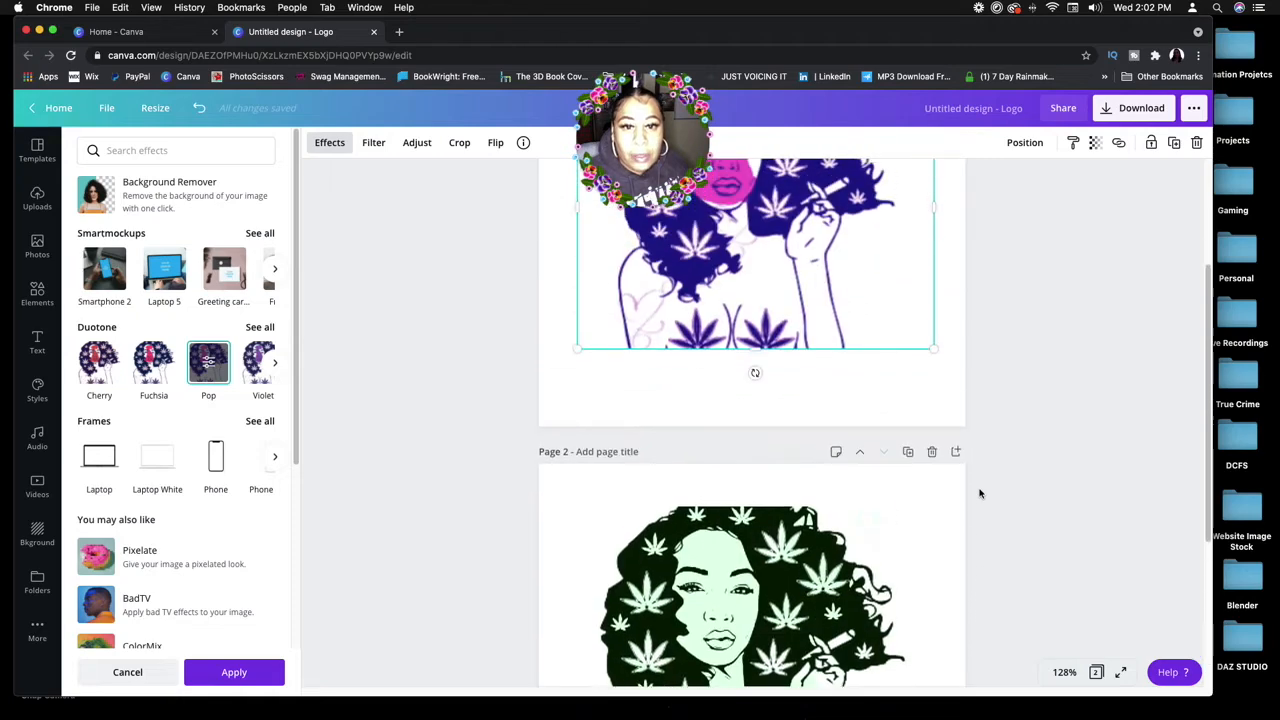
{"action": "scroll", "coordinate": [975, 492], "scroll_direction": "up", "scroll_amount": 4}
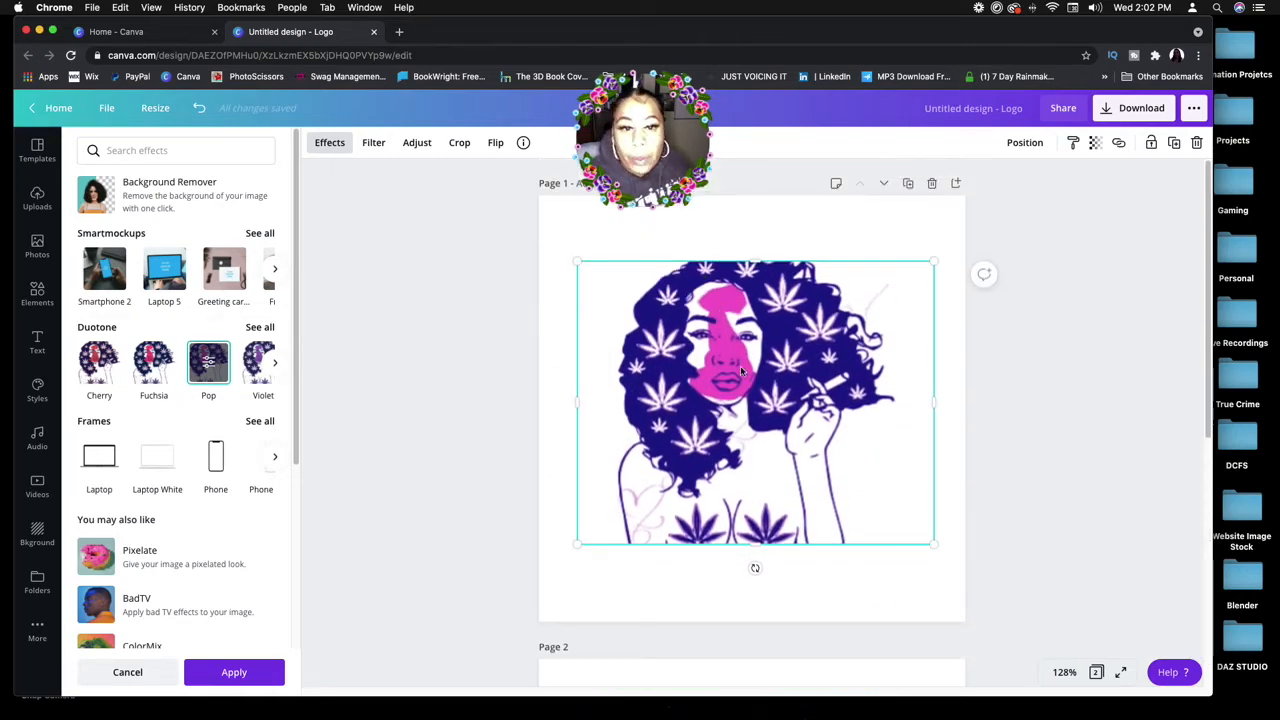
{"action": "key", "text": "Escape"}
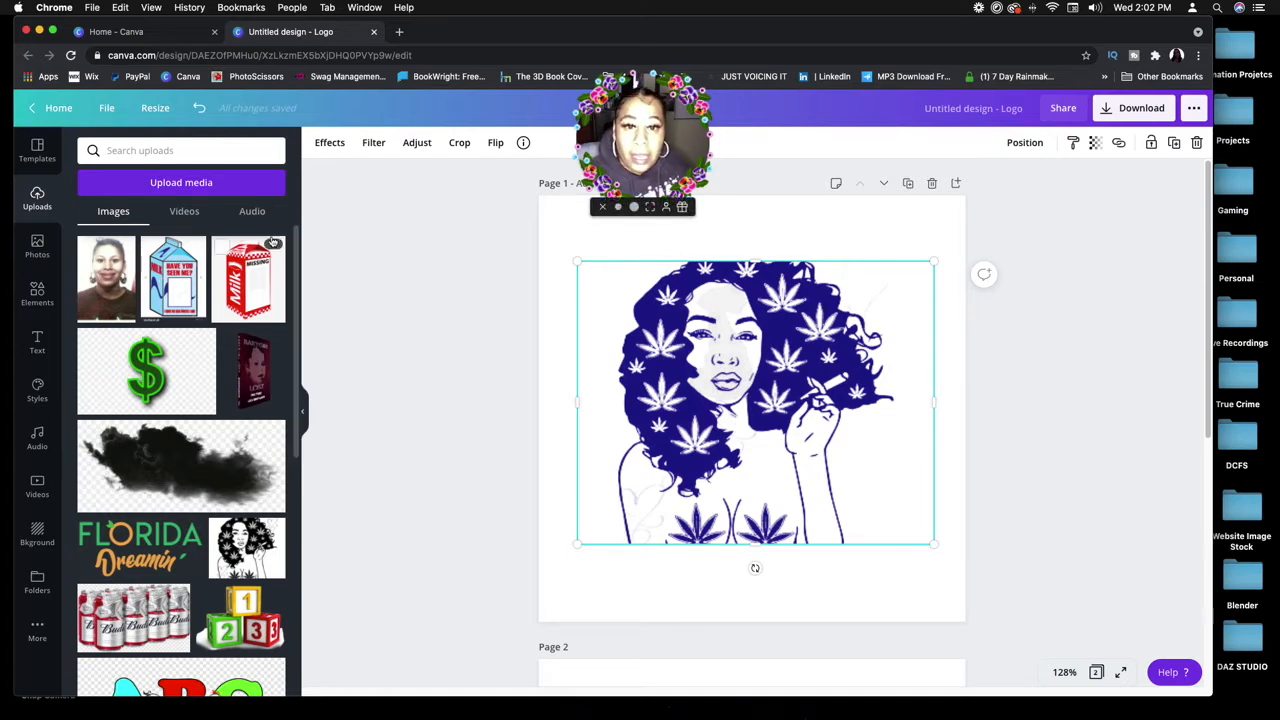
Step: Minimise the browser and open the STORY TIME folder from the desktop
{"action": "scroll", "coordinate": [890, 535], "scroll_direction": "down", "scroll_amount": 5}
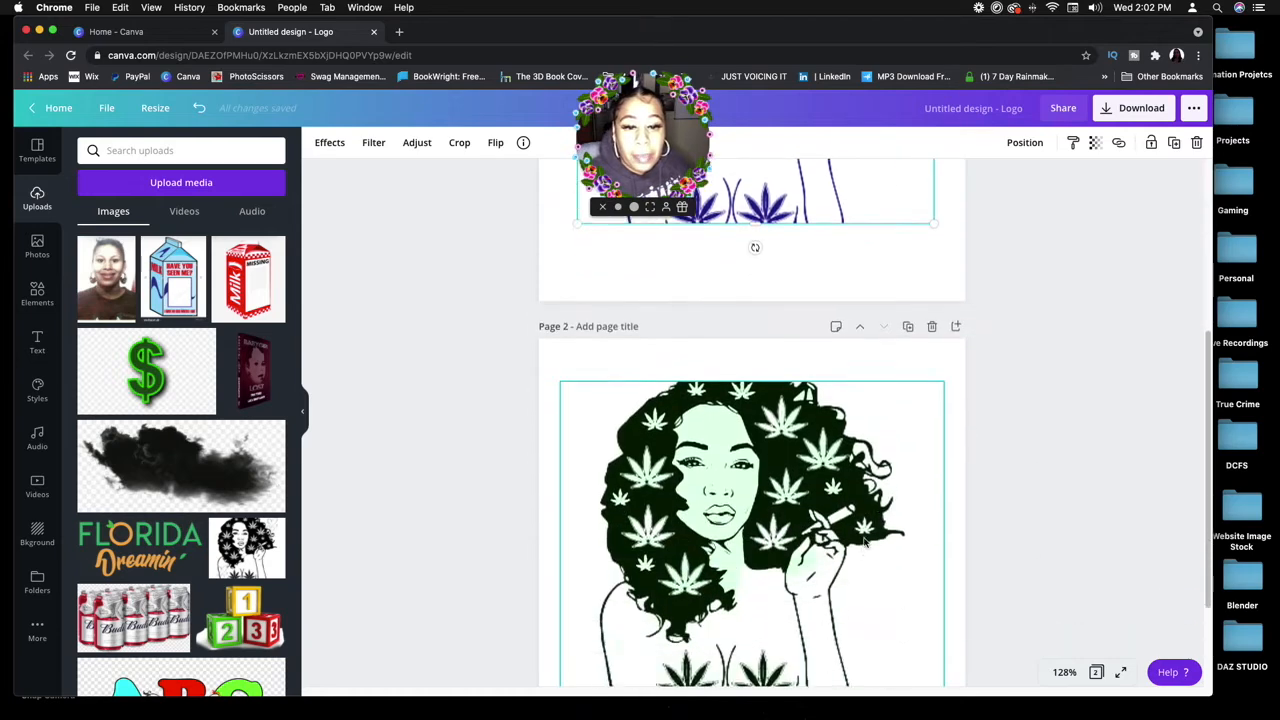
{"action": "left_click", "coordinate": [40, 31]}
{"action": "left_click", "coordinate": [960, 340]}
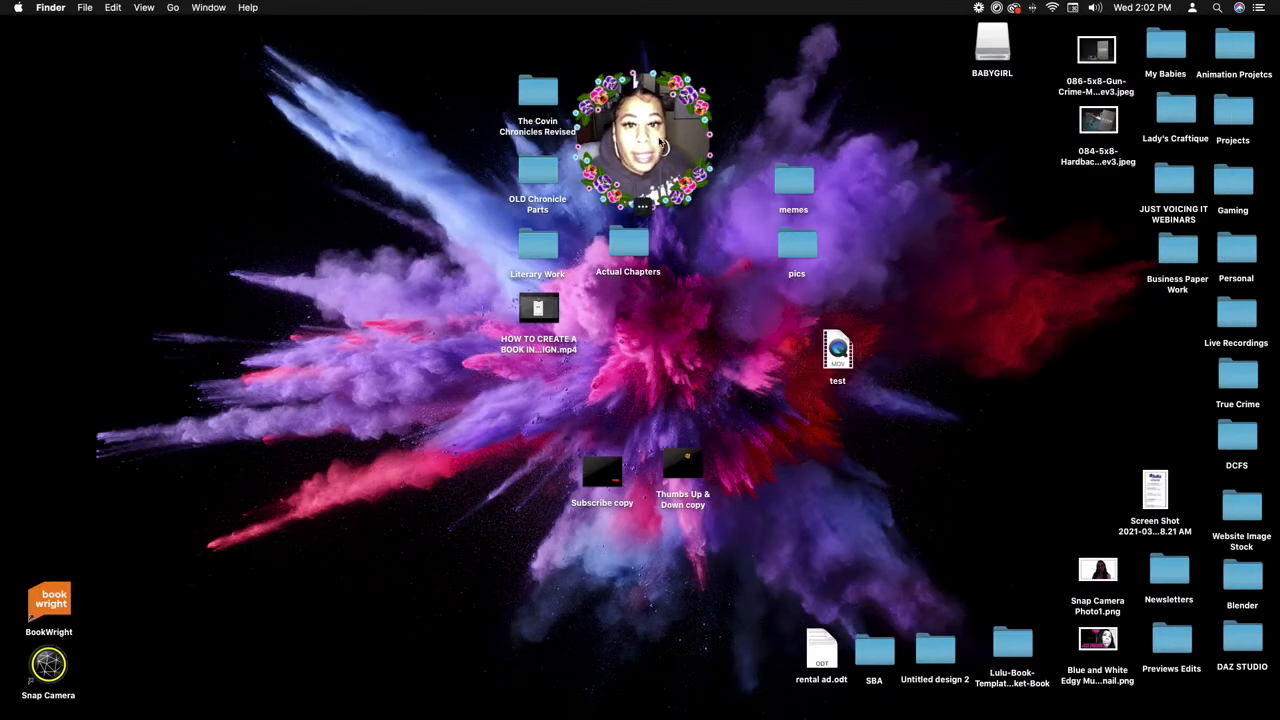
{"action": "left_click_drag", "start_coordinate": [640, 200], "coordinate": [377, 232]}
{"action": "double_click", "coordinate": [625, 100]}
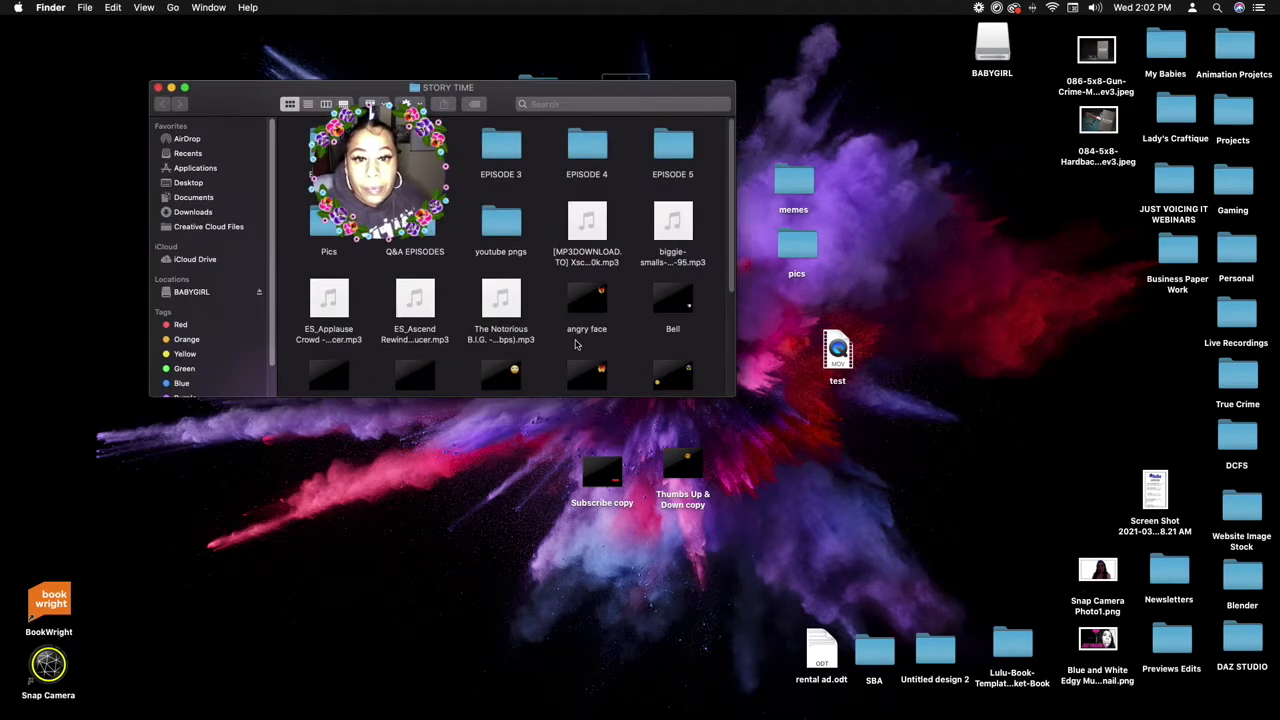
Step: Play the weed video clip from the STORY TIME folder in QuickTime Player and close it
{"action": "scroll", "coordinate": [578, 352], "scroll_direction": "down", "scroll_amount": 5}
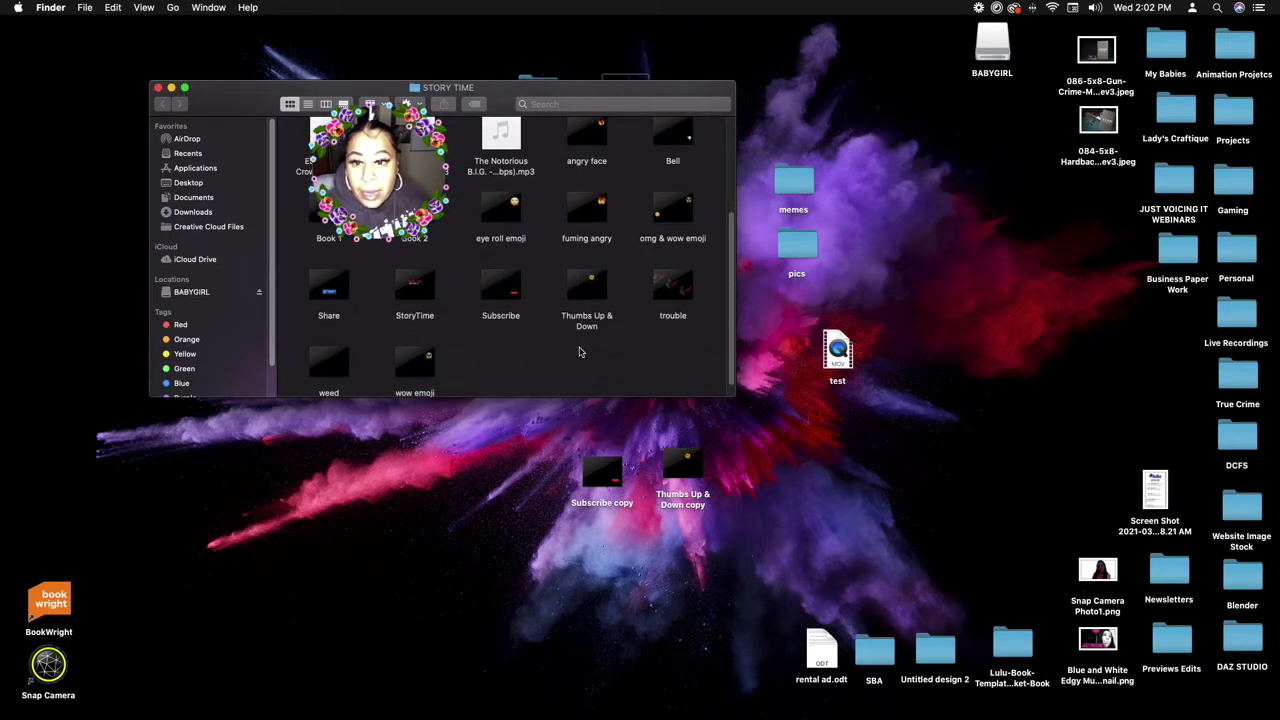
{"action": "double_click", "coordinate": [329, 352]}
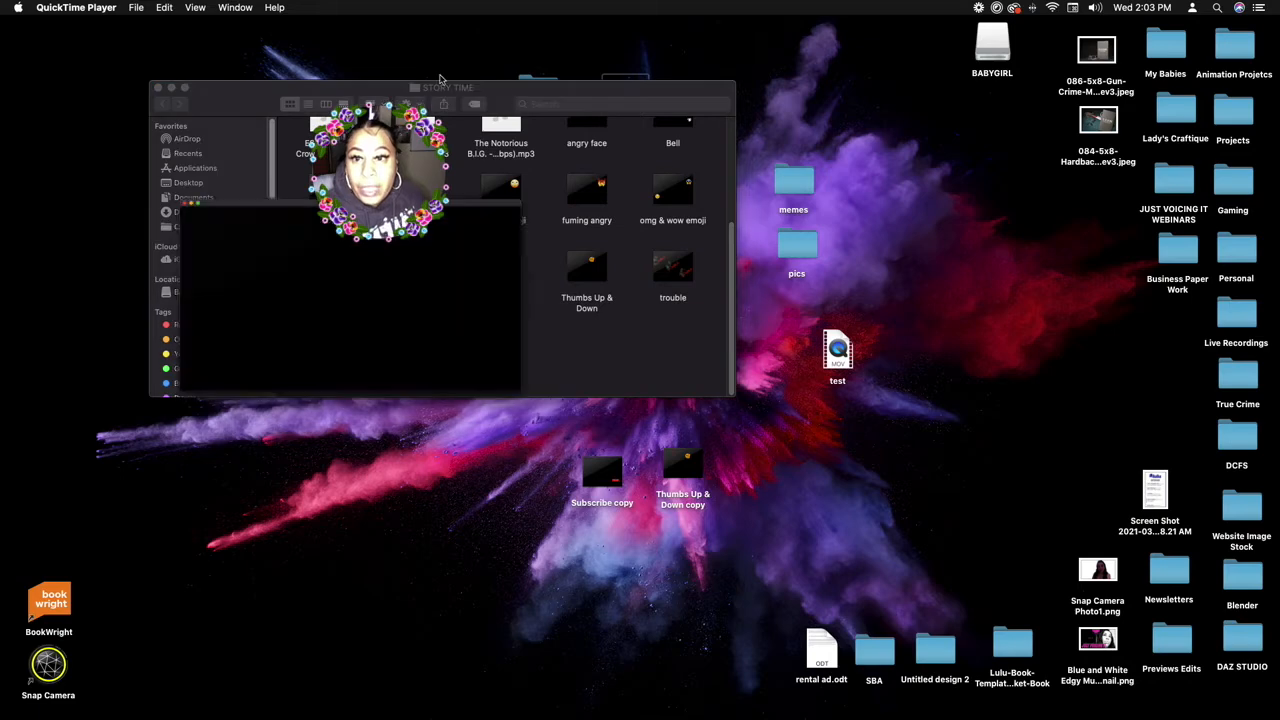
{"action": "left_click_drag", "start_coordinate": [403, 57], "coordinate": [840, 138]}
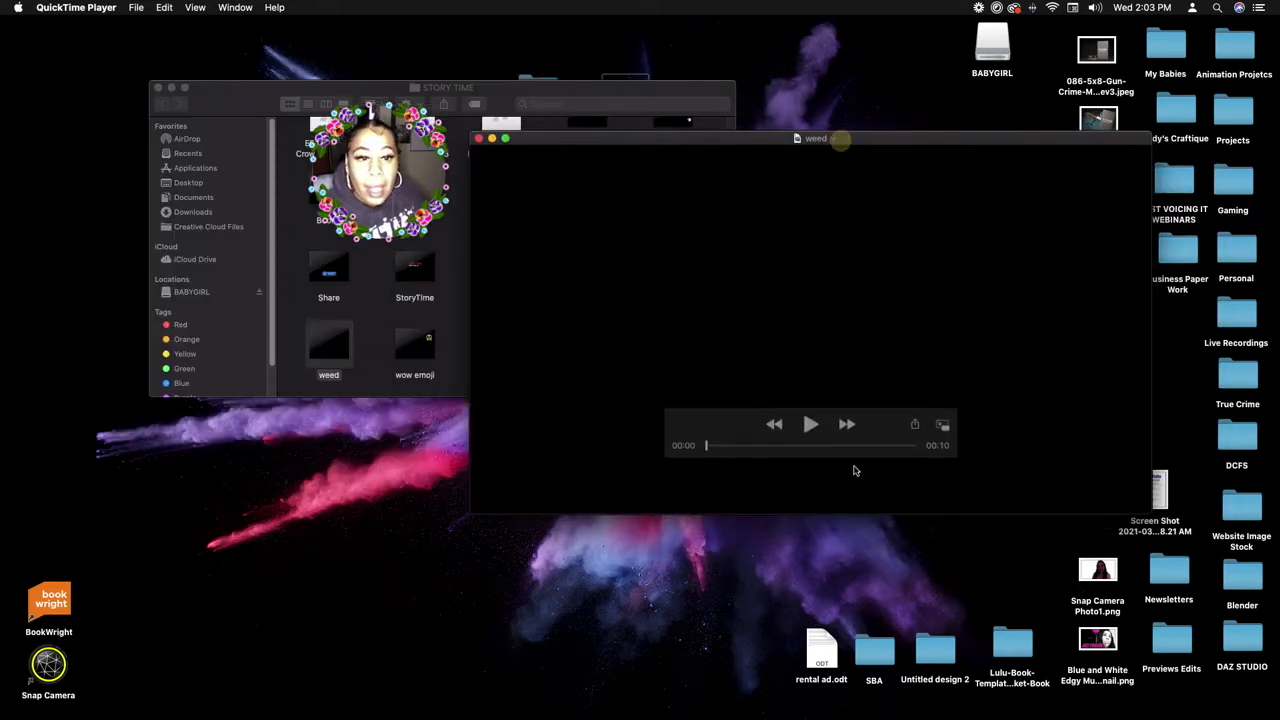
{"action": "left_click", "coordinate": [810, 424]}
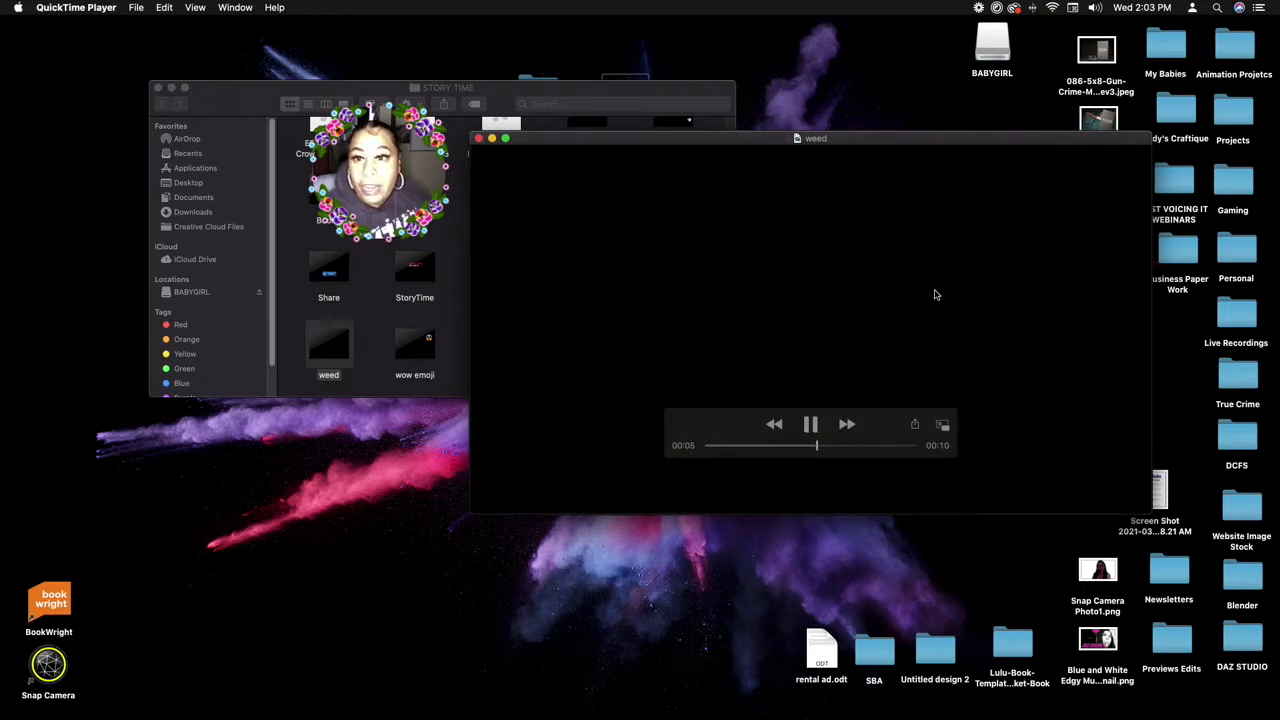
{"action": "left_click", "coordinate": [478, 141]}
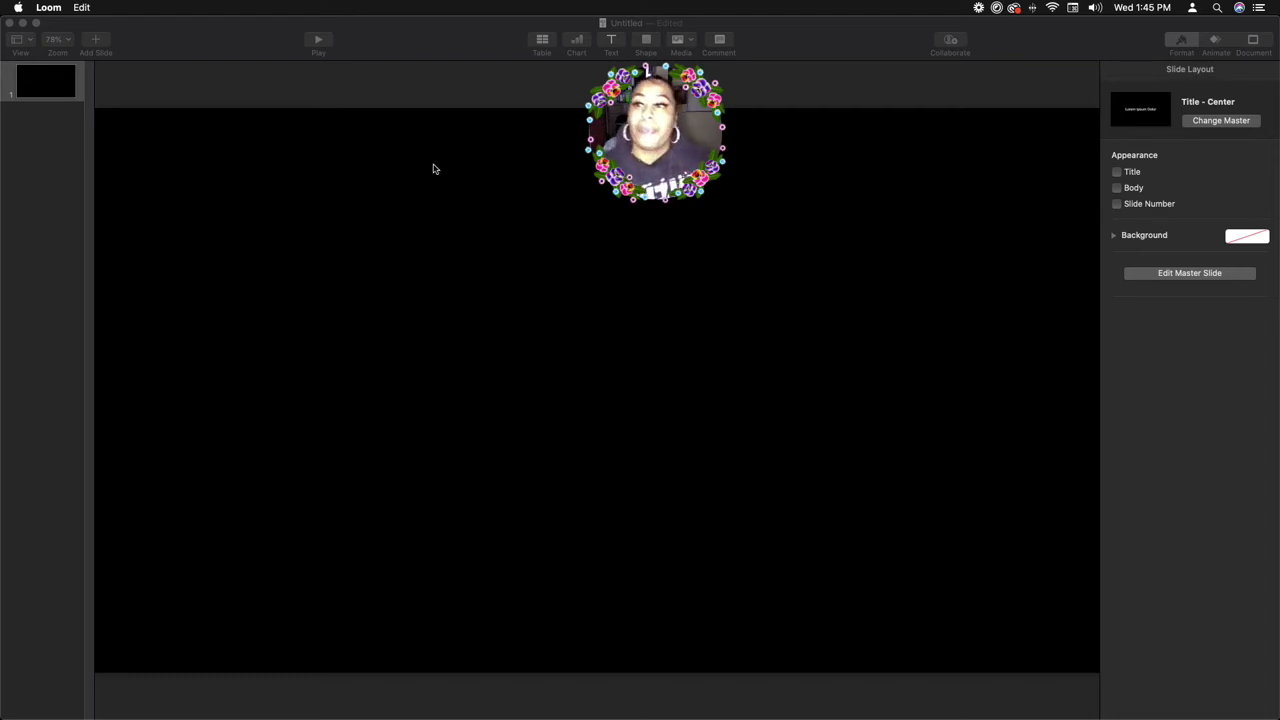
Step: Switch to Keynote and start a new presentation so that its theme can be chosen
{"action": "mouse_move", "coordinate": [8, 88]}
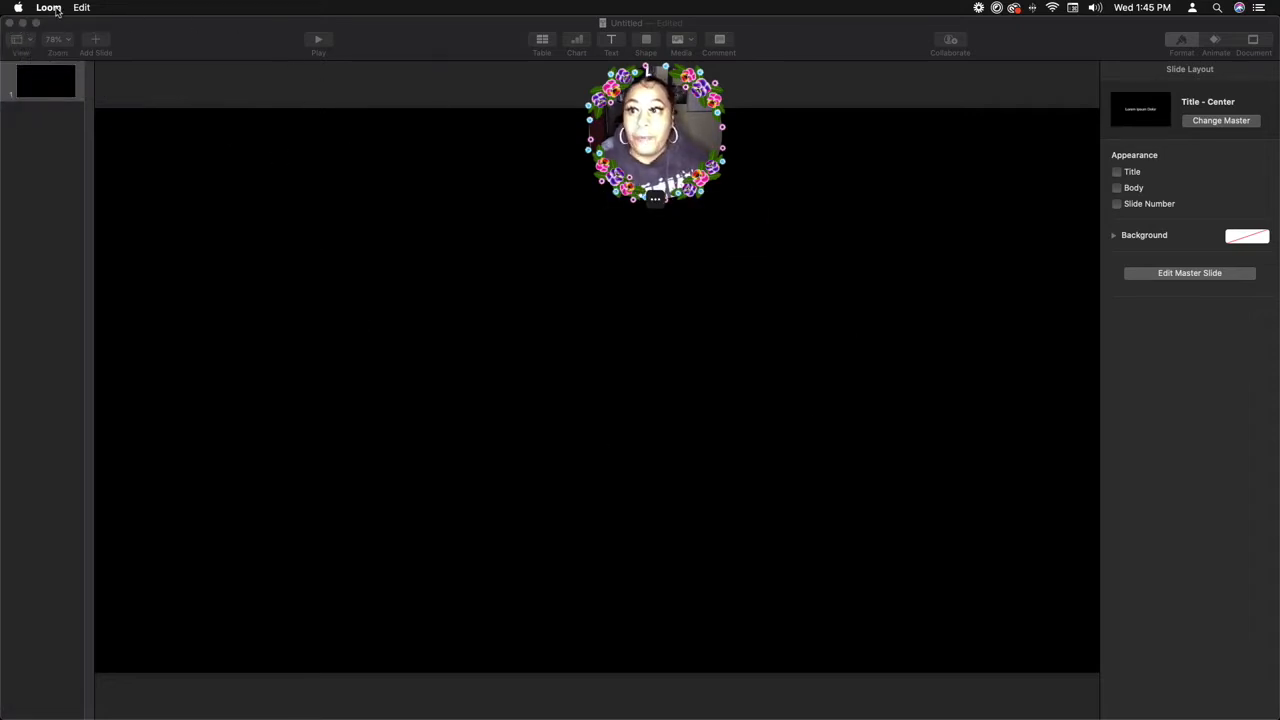
{"action": "left_click", "coordinate": [104, 22]}
{"action": "left_click", "coordinate": [93, 7]}
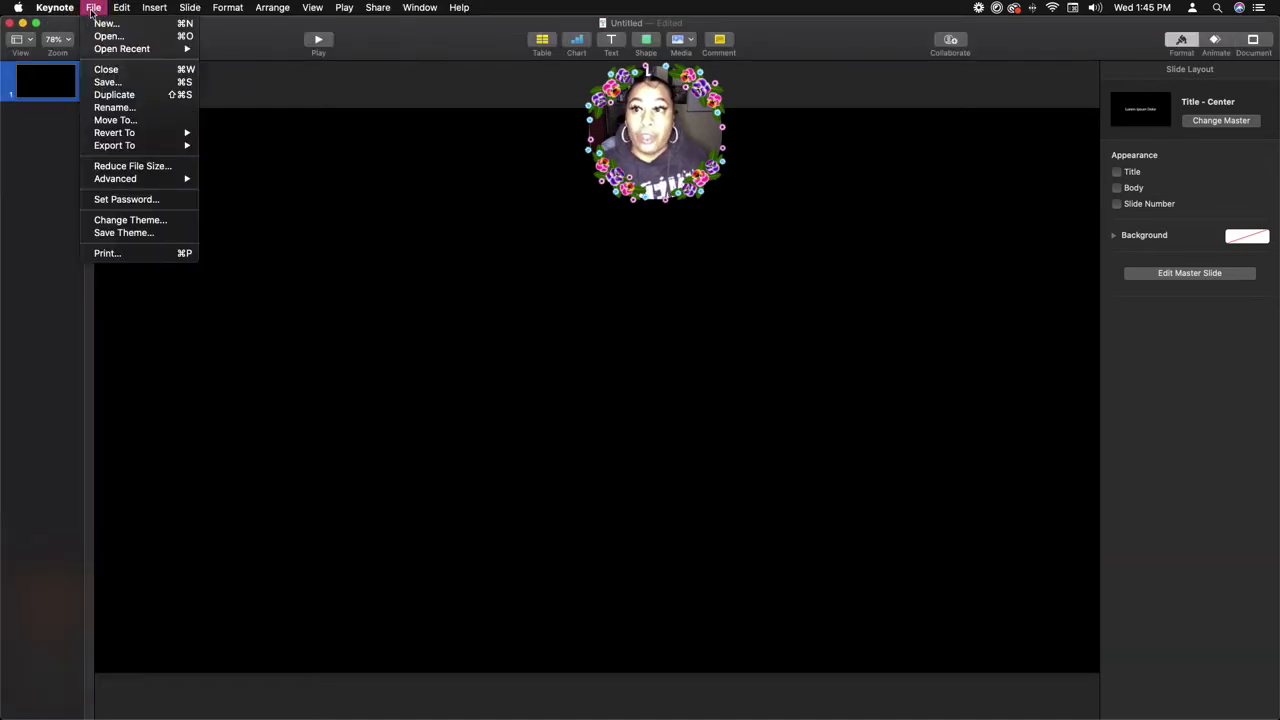
{"action": "left_click", "coordinate": [108, 23]}
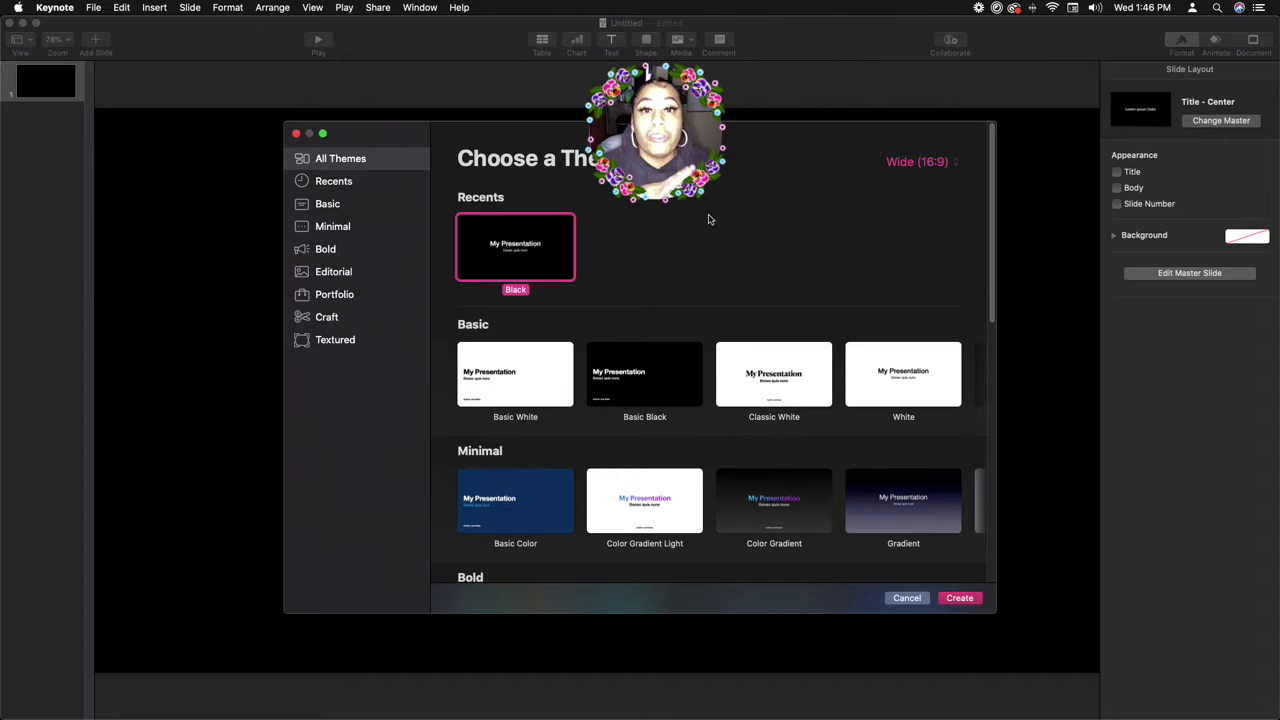
Step: Compare the Standard (4:3) and Wide (16:9) slide sizes for the new presentation, ending on Wide (16:9)
{"action": "left_click", "coordinate": [937, 168]}
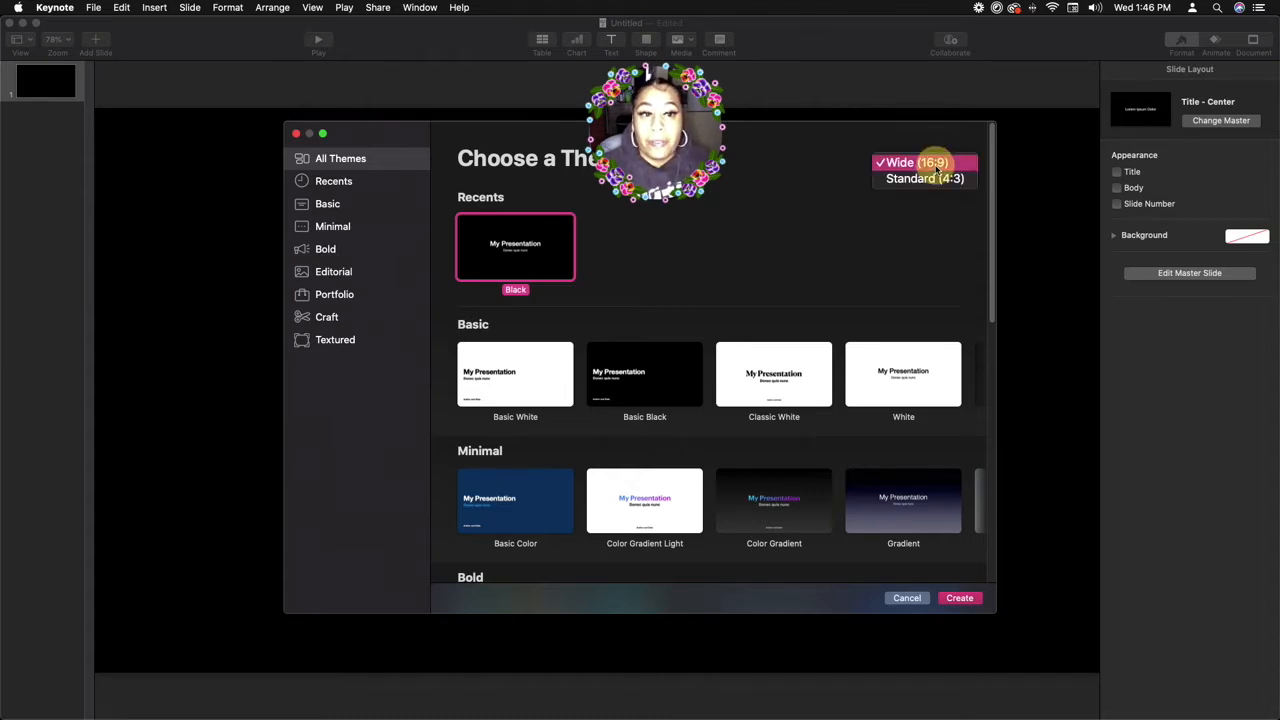
{"action": "left_click", "coordinate": [930, 182]}
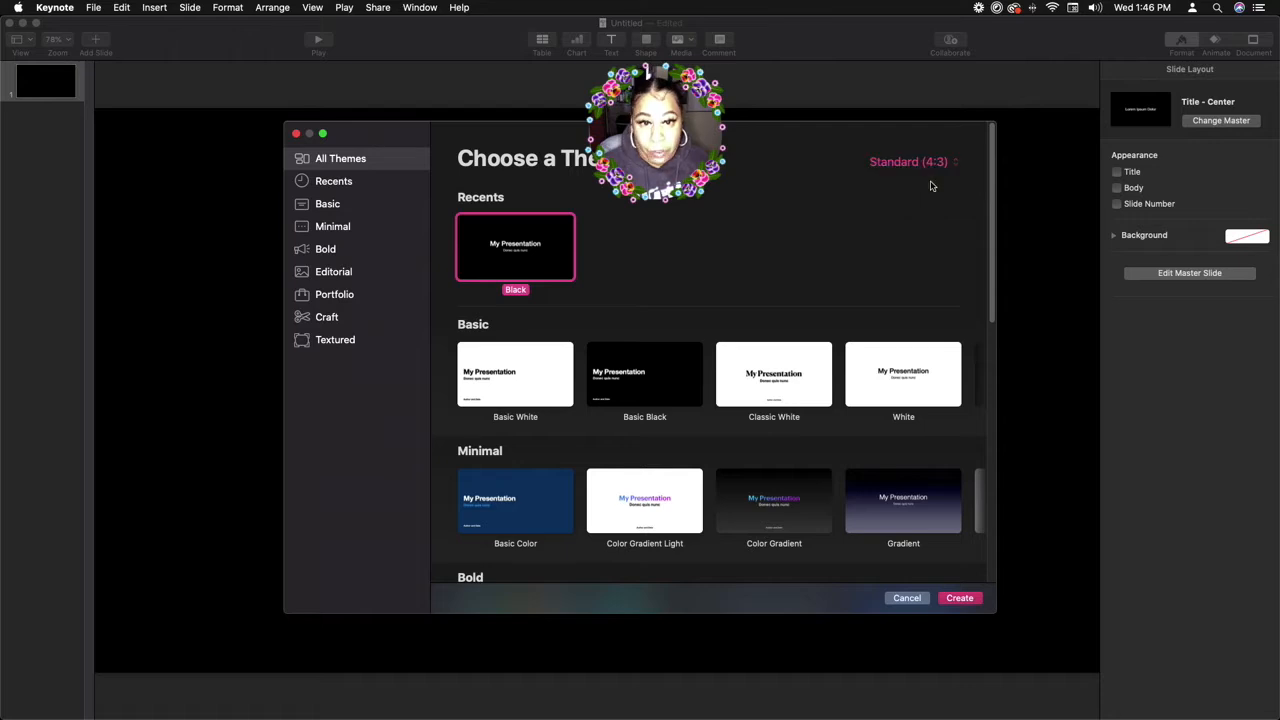
{"action": "left_click", "coordinate": [926, 164]}
{"action": "left_click", "coordinate": [925, 147]}
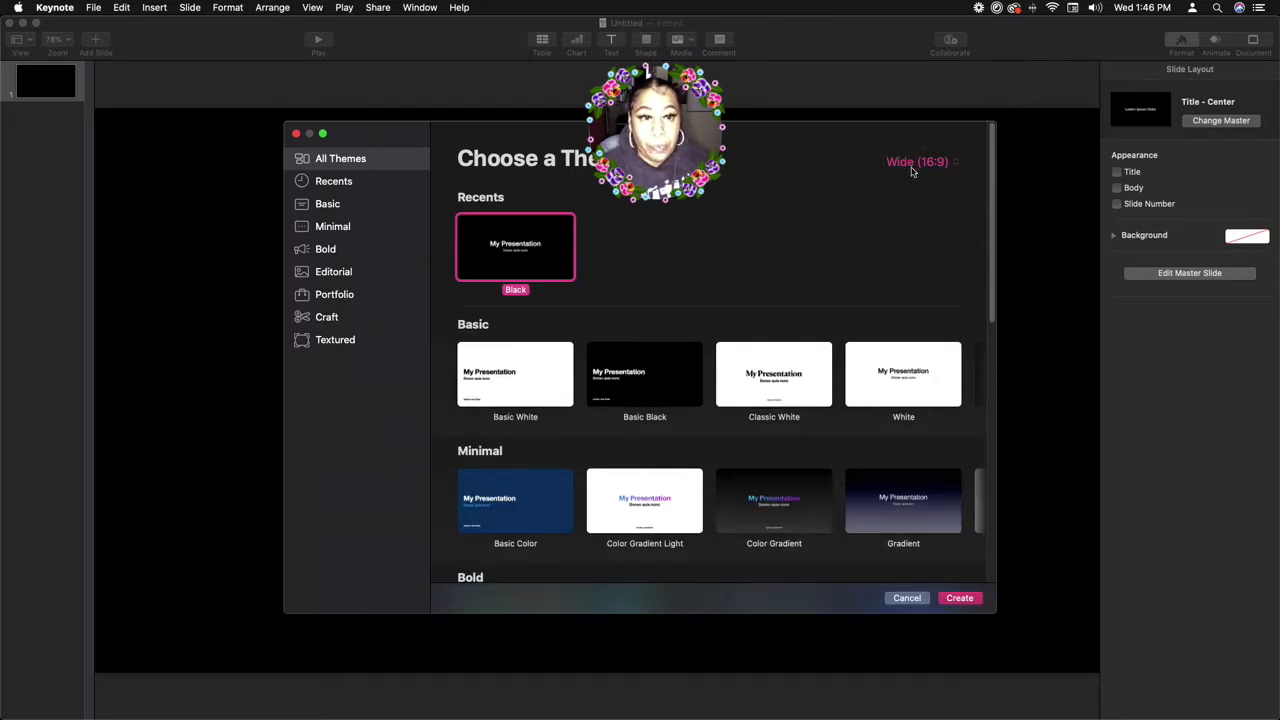
{"action": "left_click", "coordinate": [911, 170]}
{"action": "left_click", "coordinate": [910, 177]}
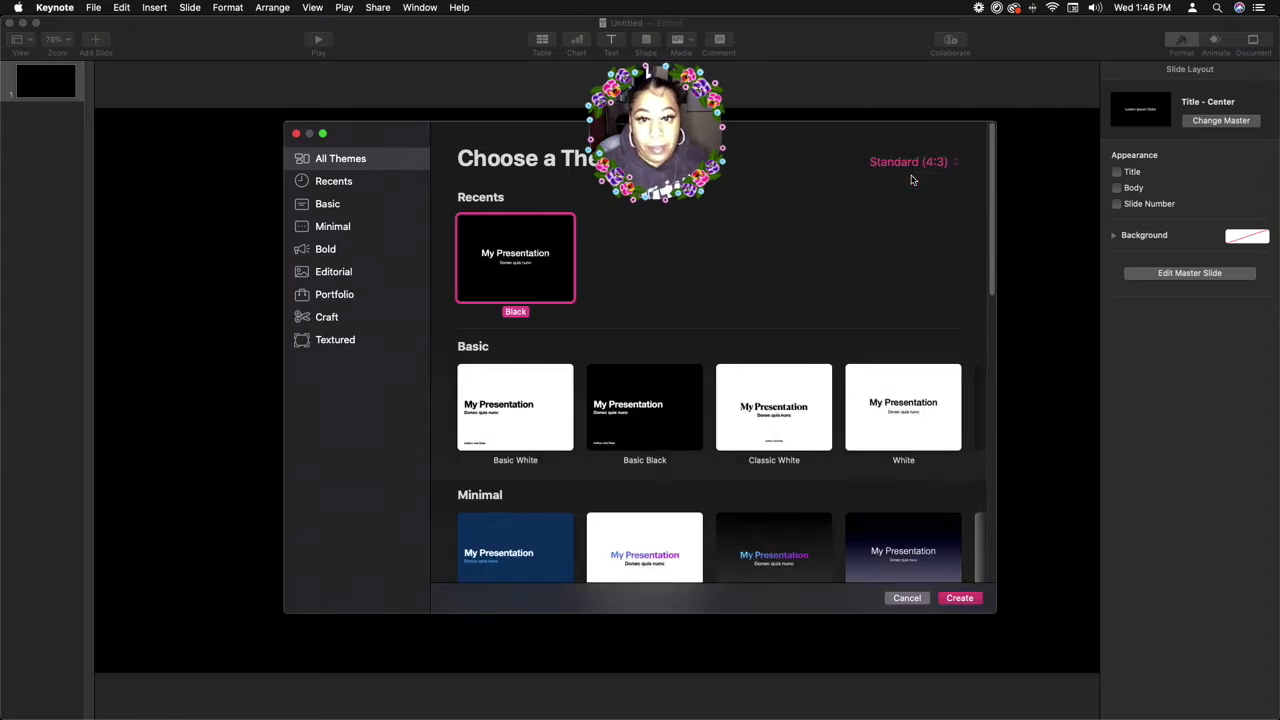
{"action": "left_click", "coordinate": [926, 160]}
{"action": "left_click", "coordinate": [920, 145]}
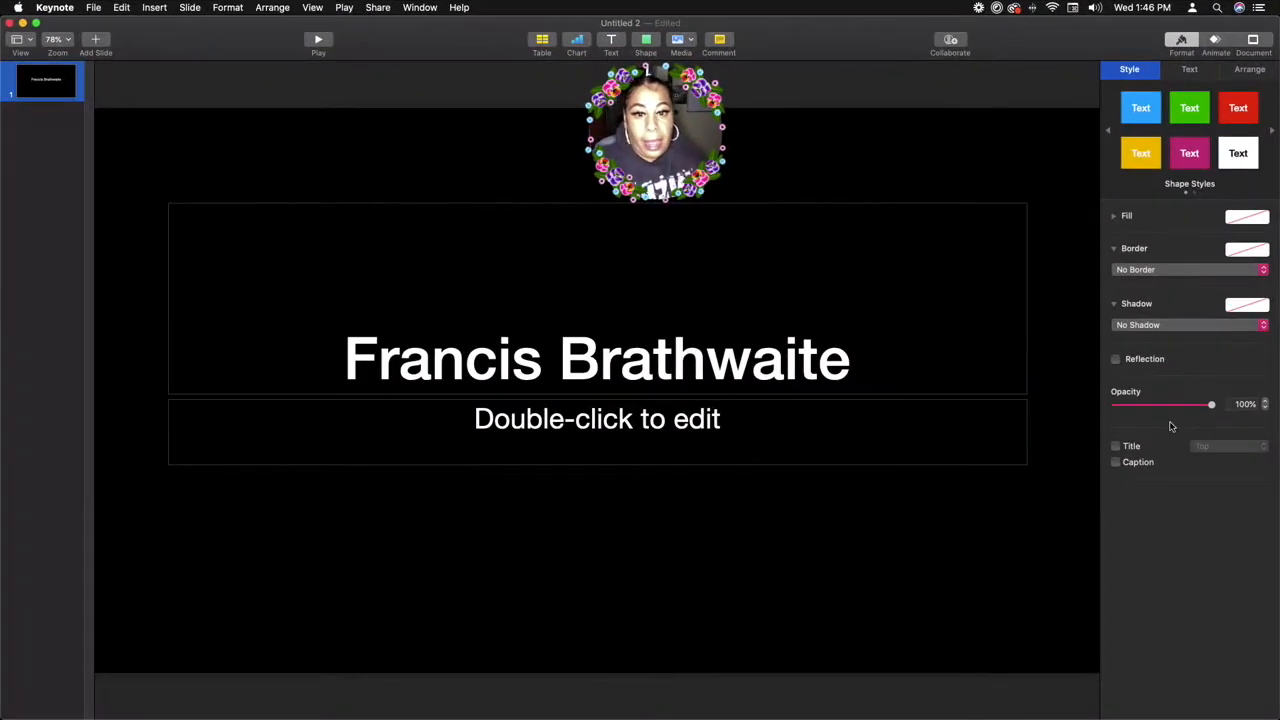
Step: Try the blue and magenta shape styles on the title, and set its fill to No Fill
{"action": "left_click_drag", "start_coordinate": [857, 360], "coordinate": [345, 373]}
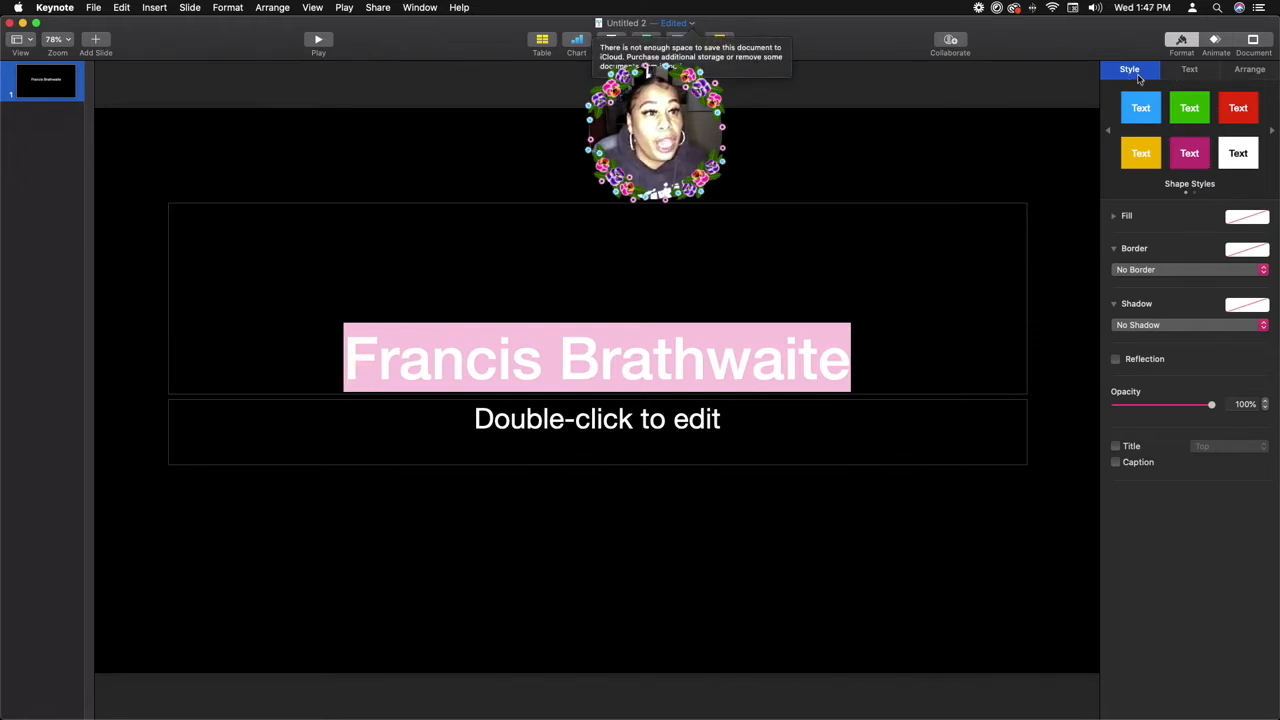
{"action": "left_click", "coordinate": [1147, 118]}
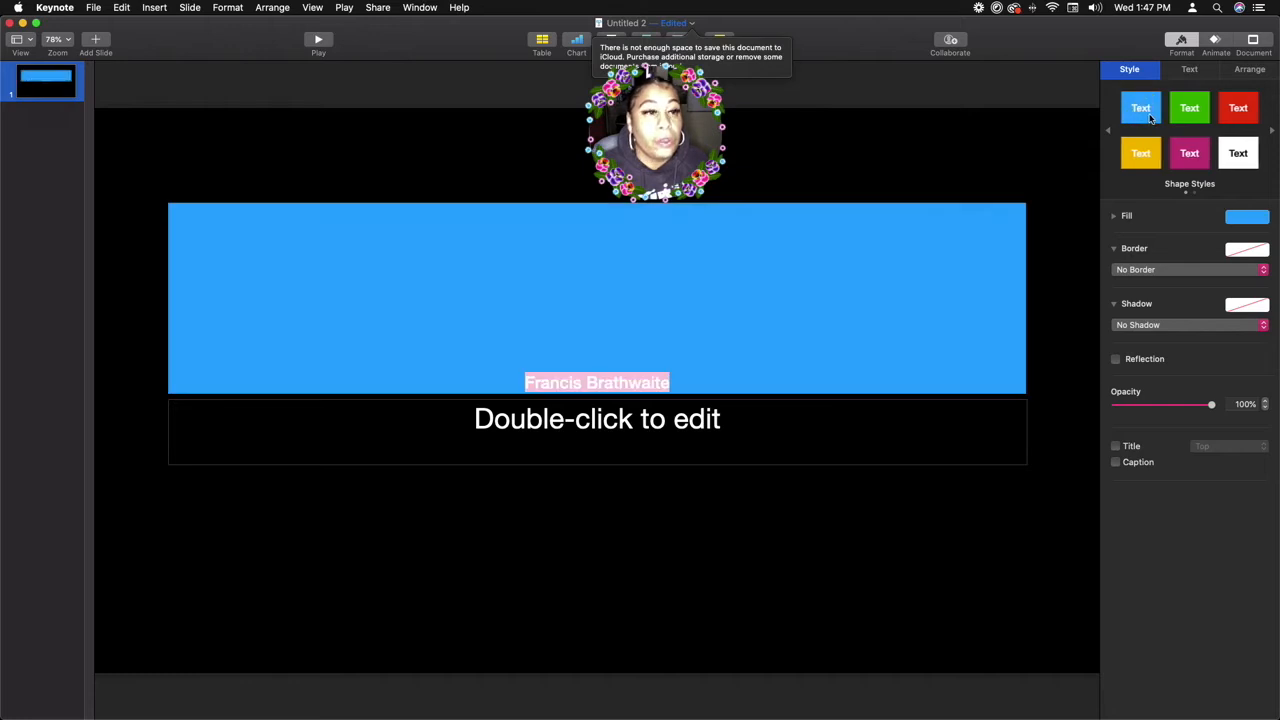
{"action": "left_click", "coordinate": [1189, 153]}
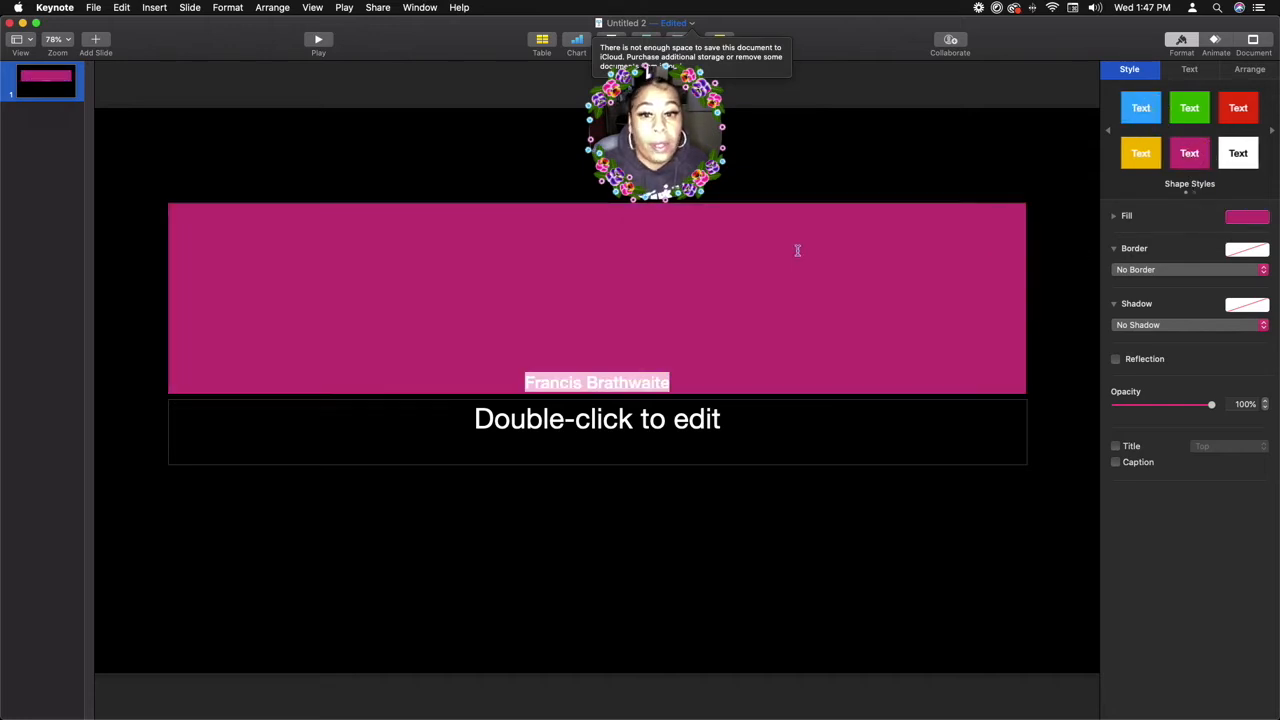
{"action": "left_click", "coordinate": [1117, 217]}
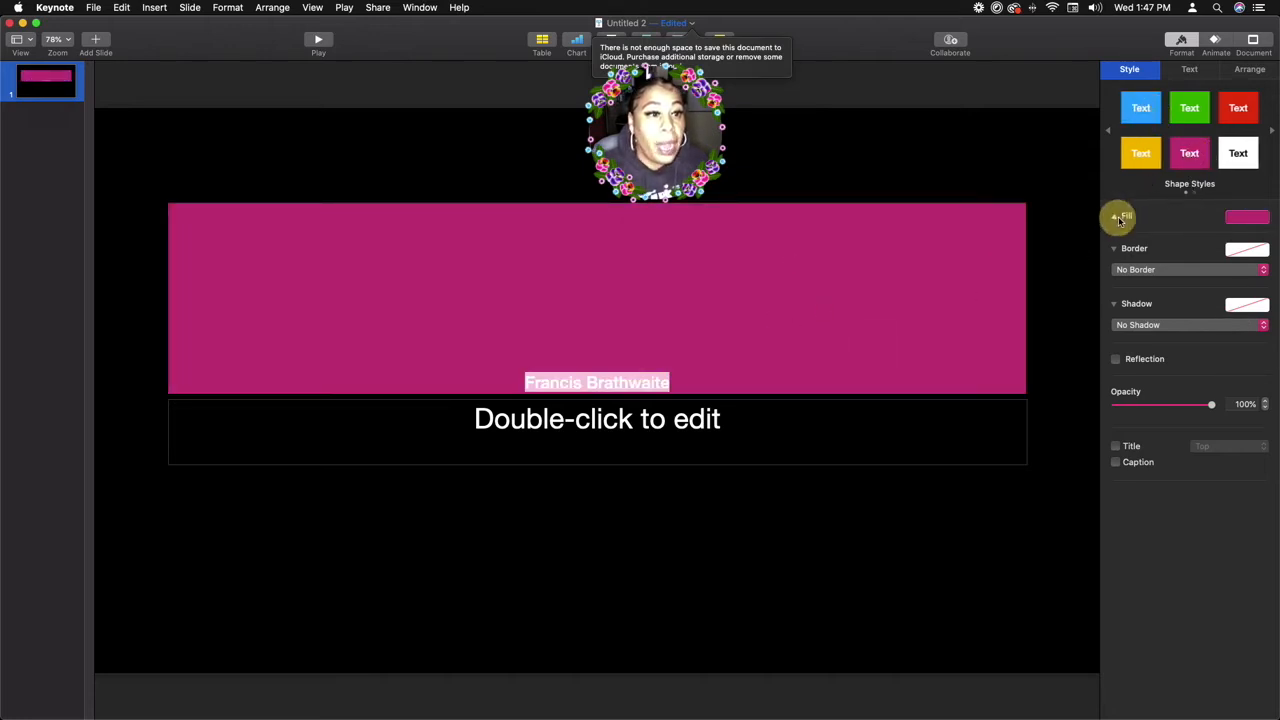
{"action": "left_click", "coordinate": [1152, 240]}
{"action": "left_click", "coordinate": [1147, 226]}
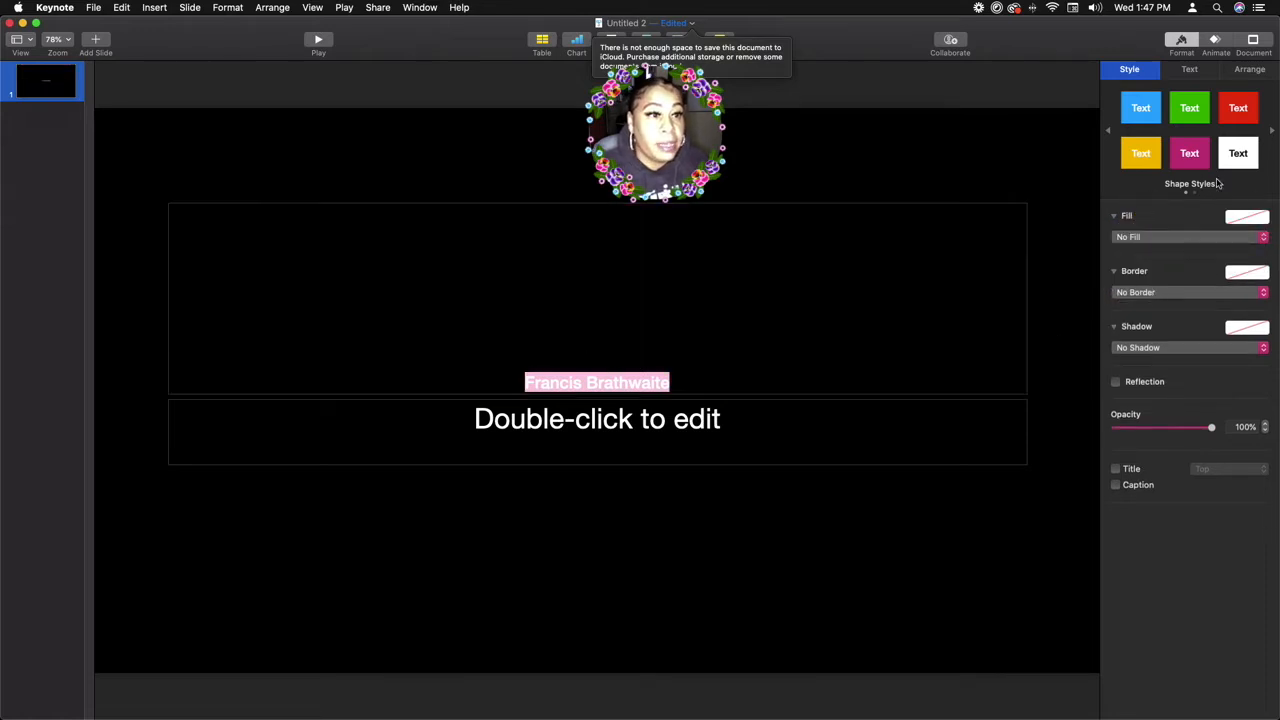
Step: Set the title text's font to Impact
{"action": "left_click", "coordinate": [1190, 71]}
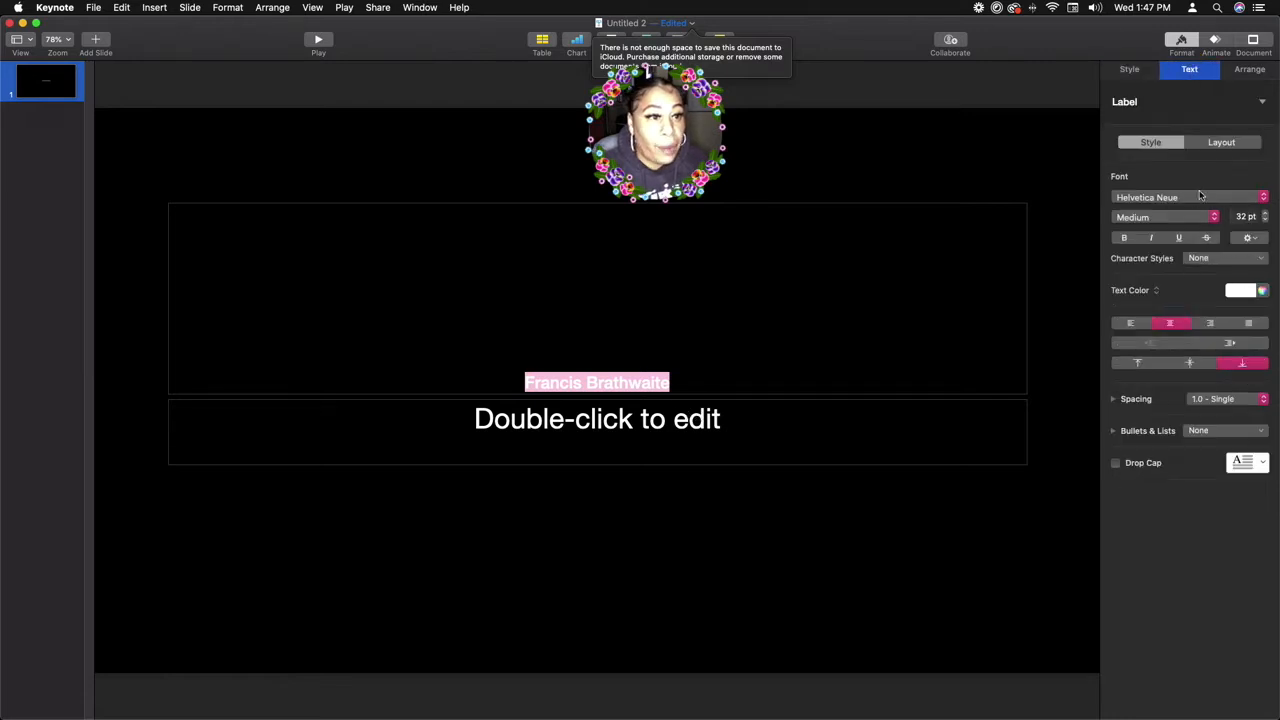
{"action": "left_click", "coordinate": [1137, 71]}
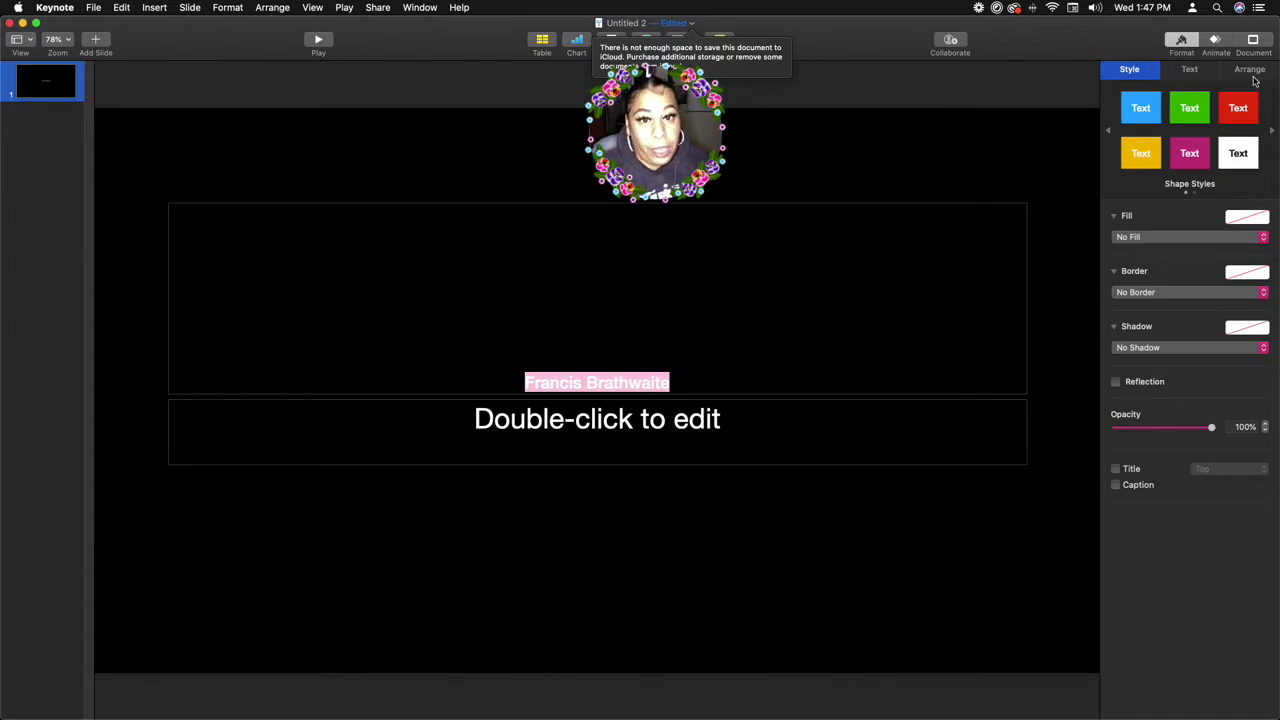
{"action": "left_click", "coordinate": [1190, 71]}
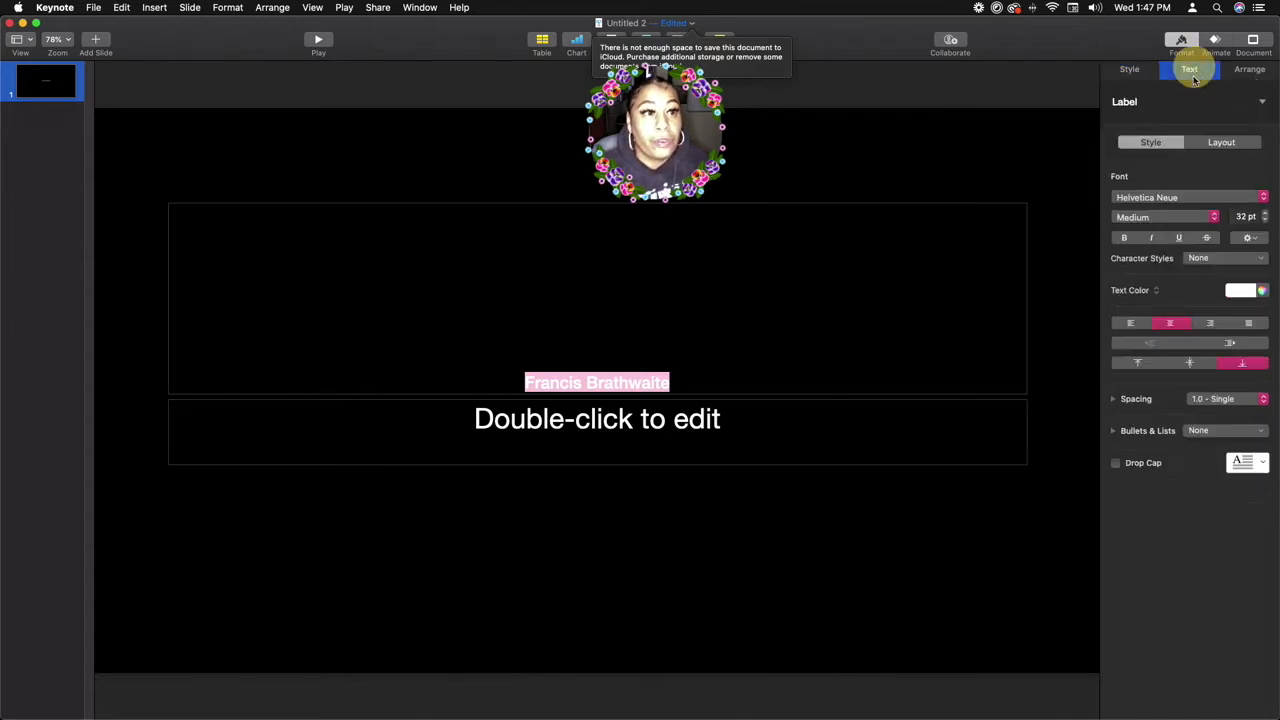
{"action": "left_click", "coordinate": [1152, 199]}
{"action": "key", "text": "Escape"}
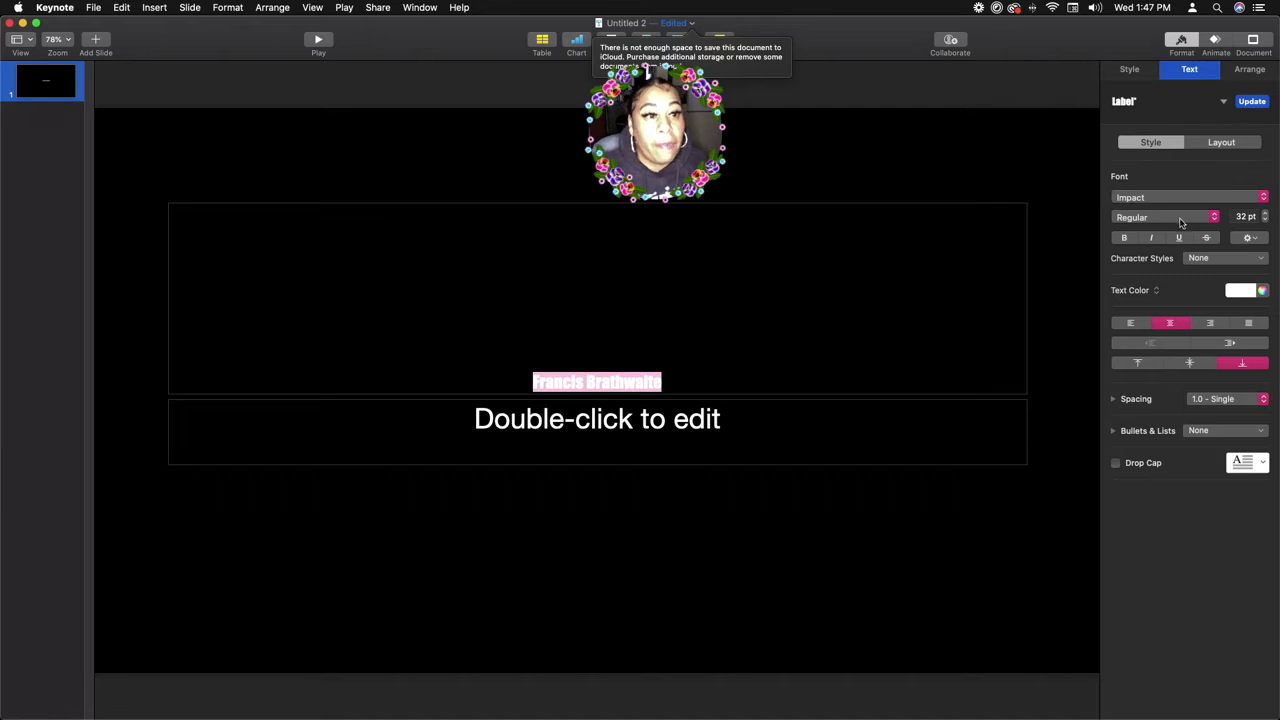
Step: Increase the title's font size to 140 pt
{"action": "left_click", "coordinate": [1265, 214]}
{"action": "left_click", "coordinate": [1266, 213]}
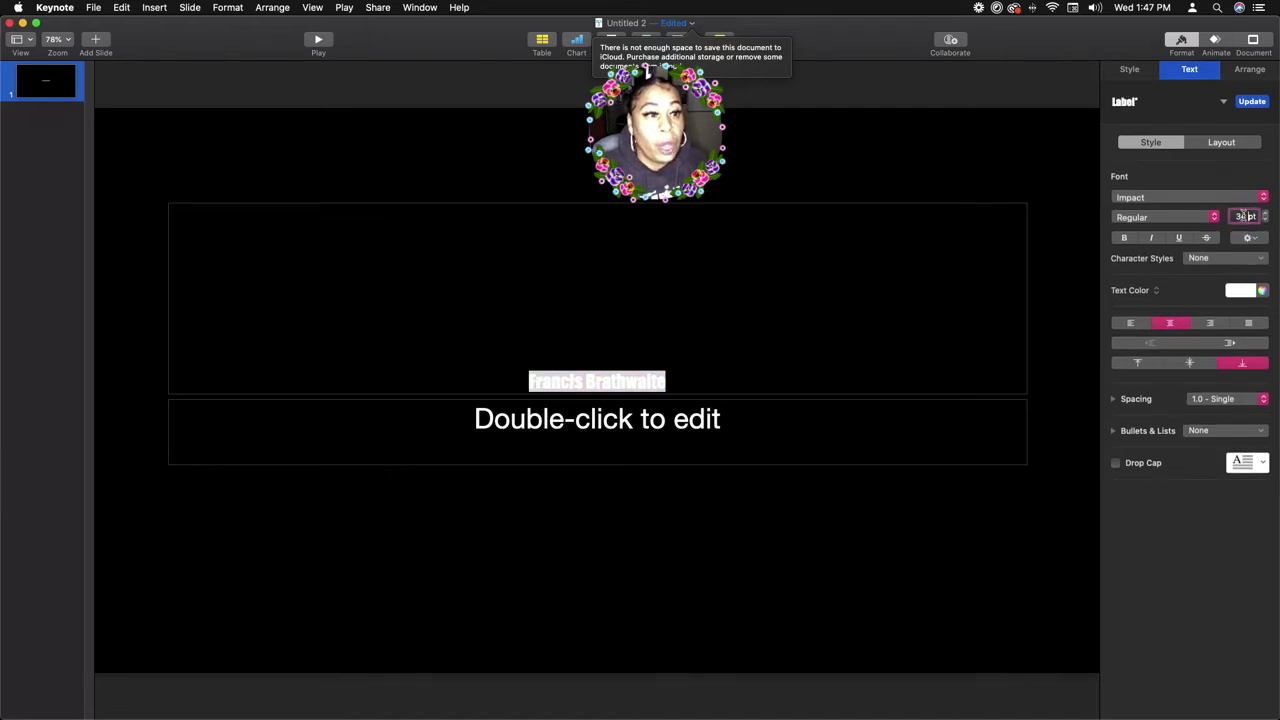
{"action": "left_click", "coordinate": [1266, 213]}
{"action": "left_click_drag", "start_coordinate": [1267, 216], "coordinate": [1267, 216]}
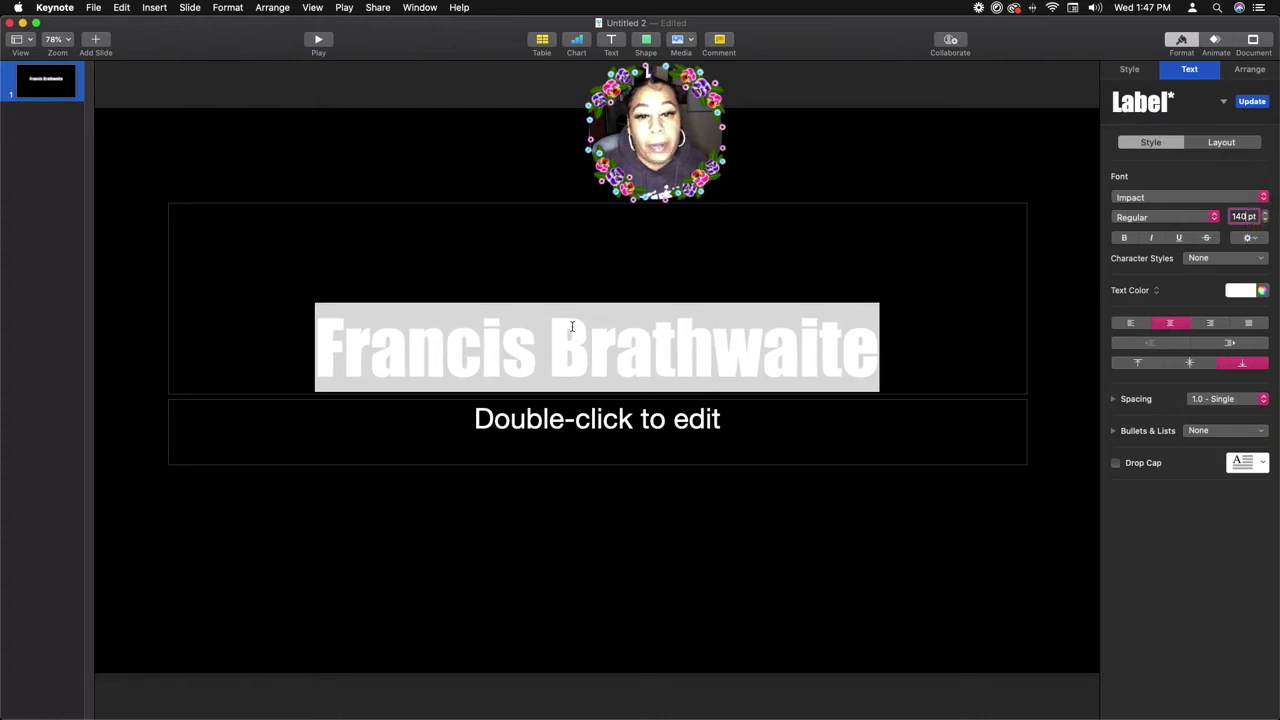
Step: Cut the empty subtitle placeholder and move the title down, horizontally centred, to about X 140 pt, Y 233 pt
{"action": "left_click", "coordinate": [603, 429]}
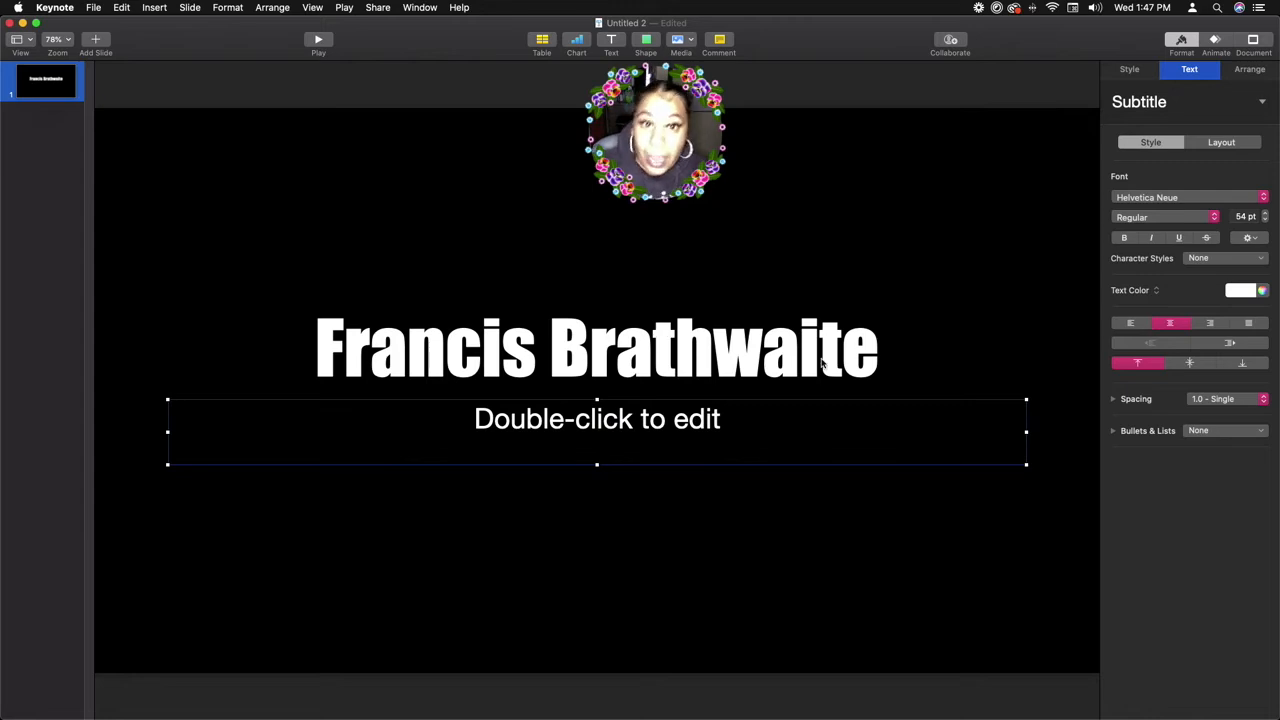
{"action": "left_click", "coordinate": [712, 421]}
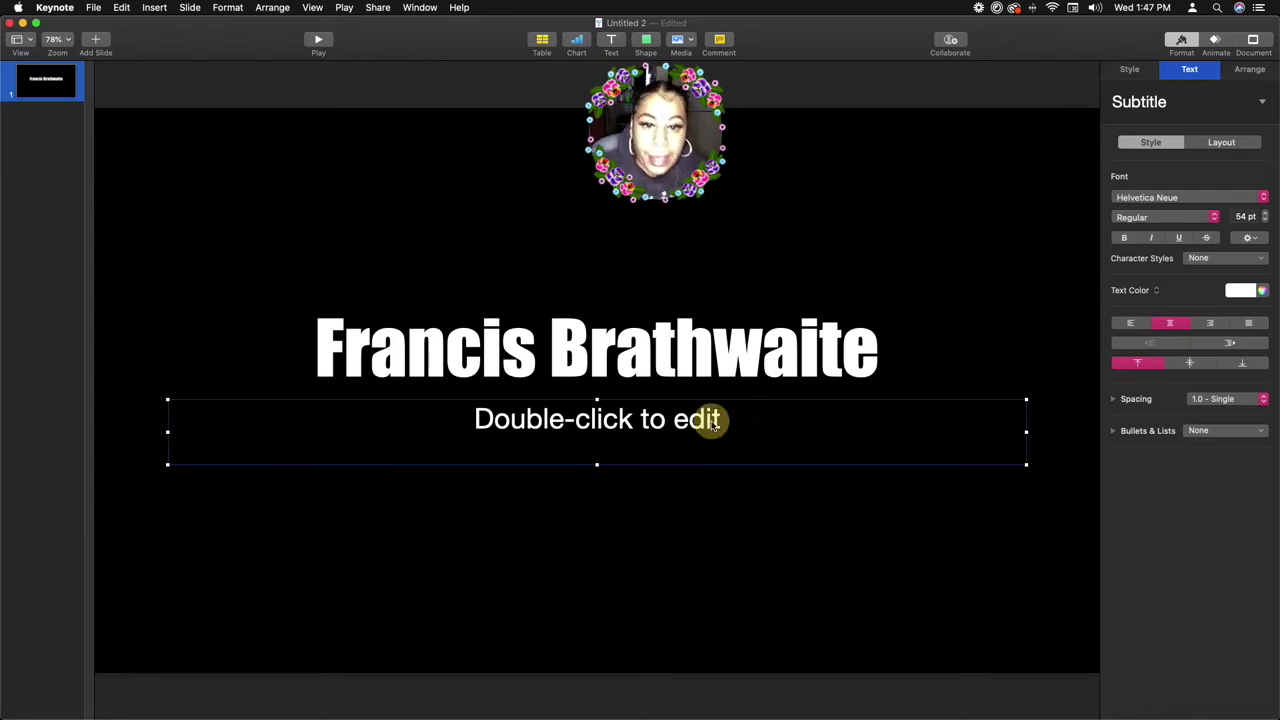
{"action": "left_click", "coordinate": [798, 497]}
{"action": "left_click", "coordinate": [756, 432]}
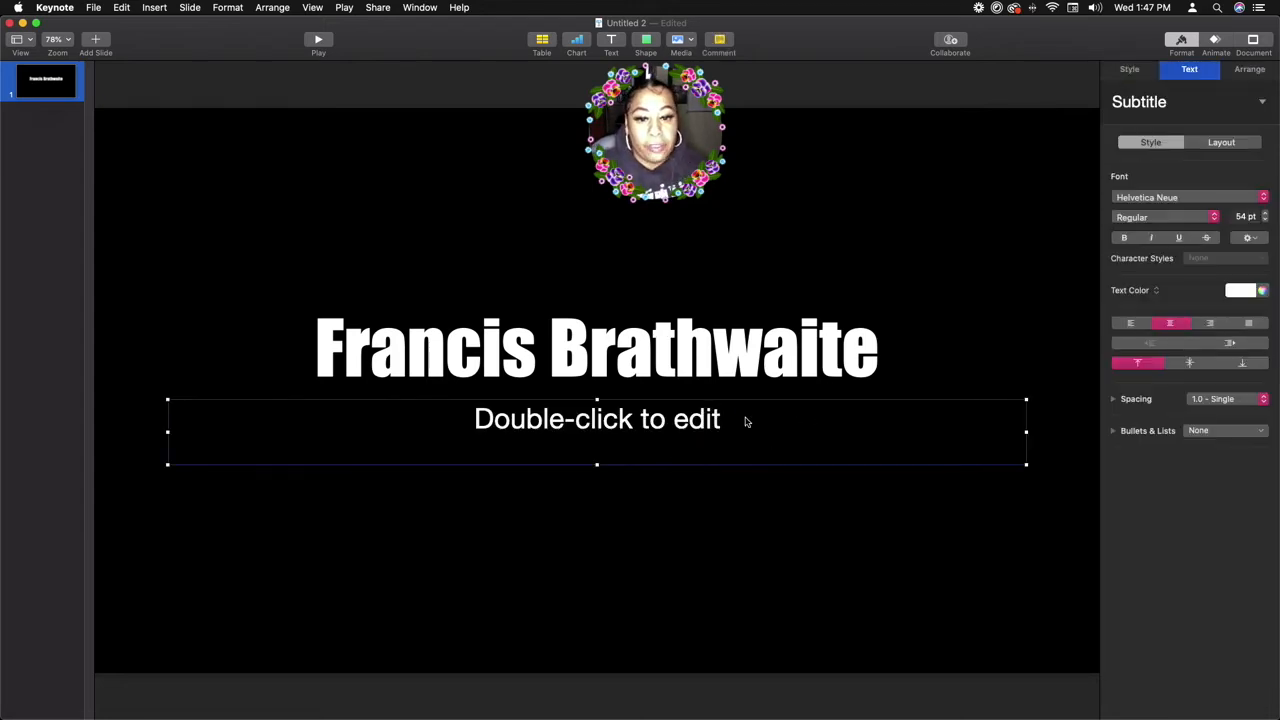
{"action": "right_click", "coordinate": [763, 416]}
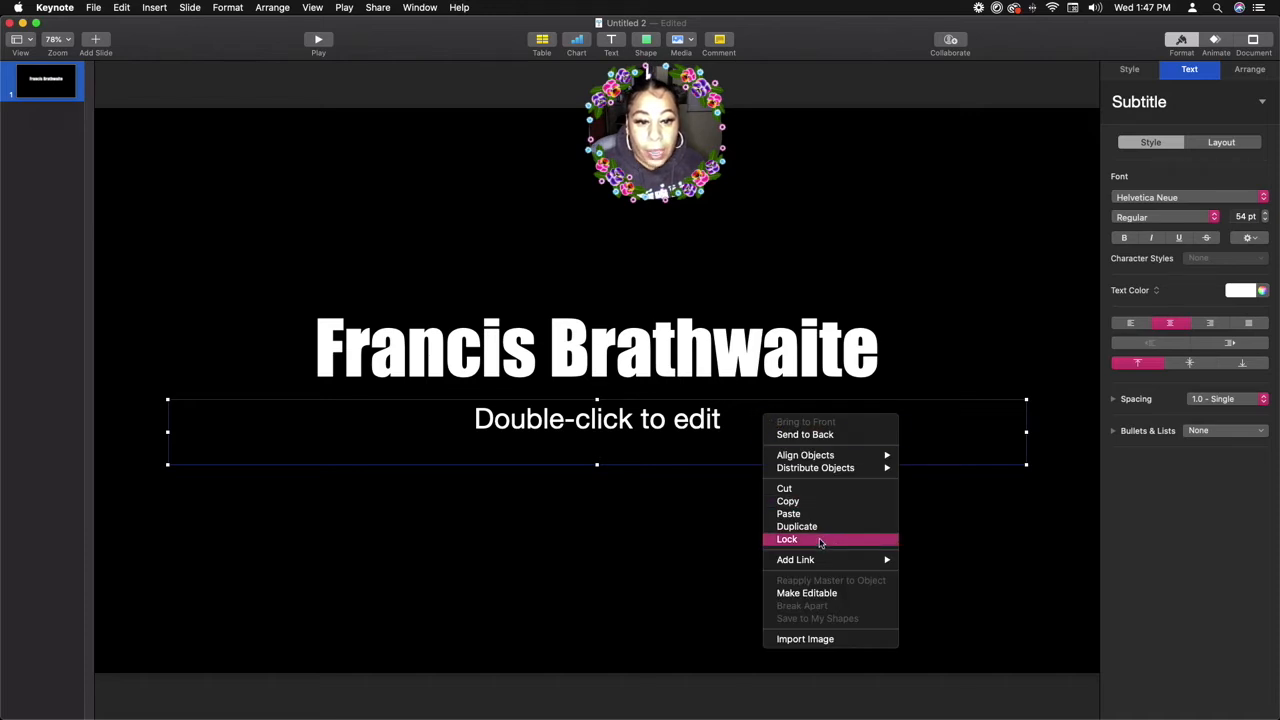
{"action": "left_click", "coordinate": [806, 491]}
{"action": "left_click", "coordinate": [742, 486]}
{"action": "left_click_drag", "start_coordinate": [663, 366], "coordinate": [663, 394]}
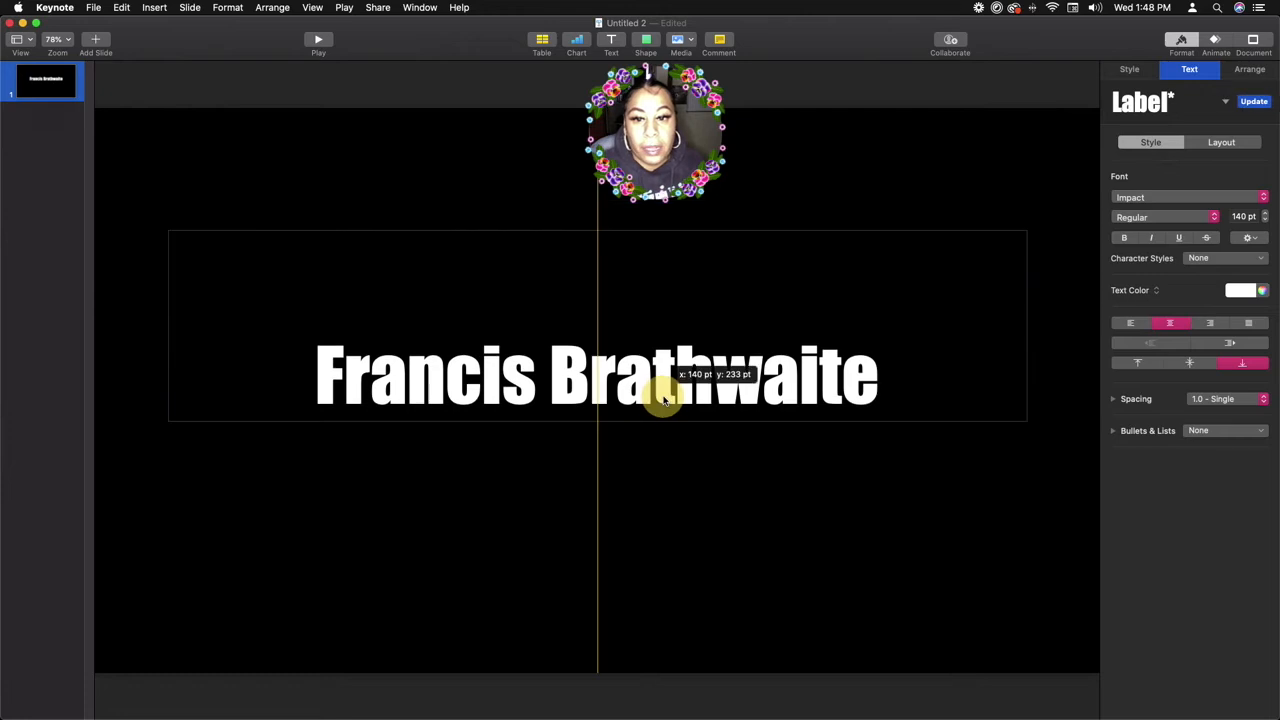
{"action": "left_click", "coordinate": [757, 477]}
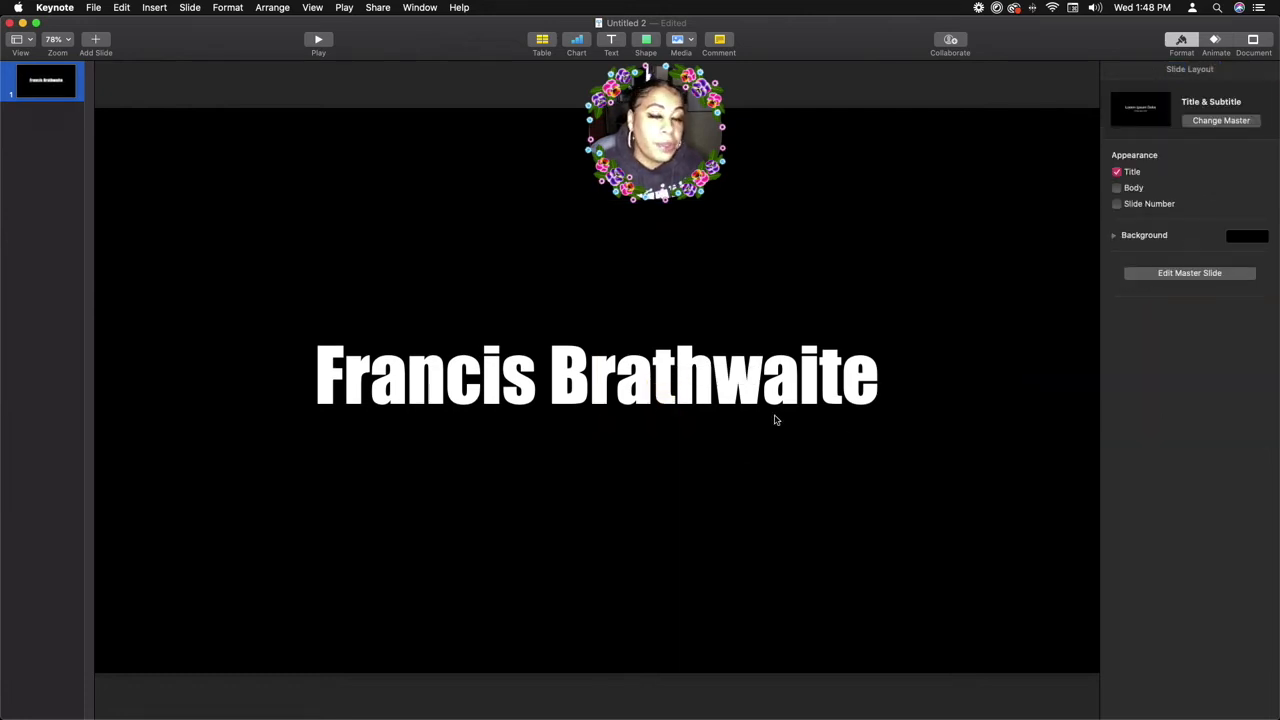
Step: Set the title's text colour to Red from the Apple colour palette and close the colour picker
{"action": "left_click", "coordinate": [665, 372]}
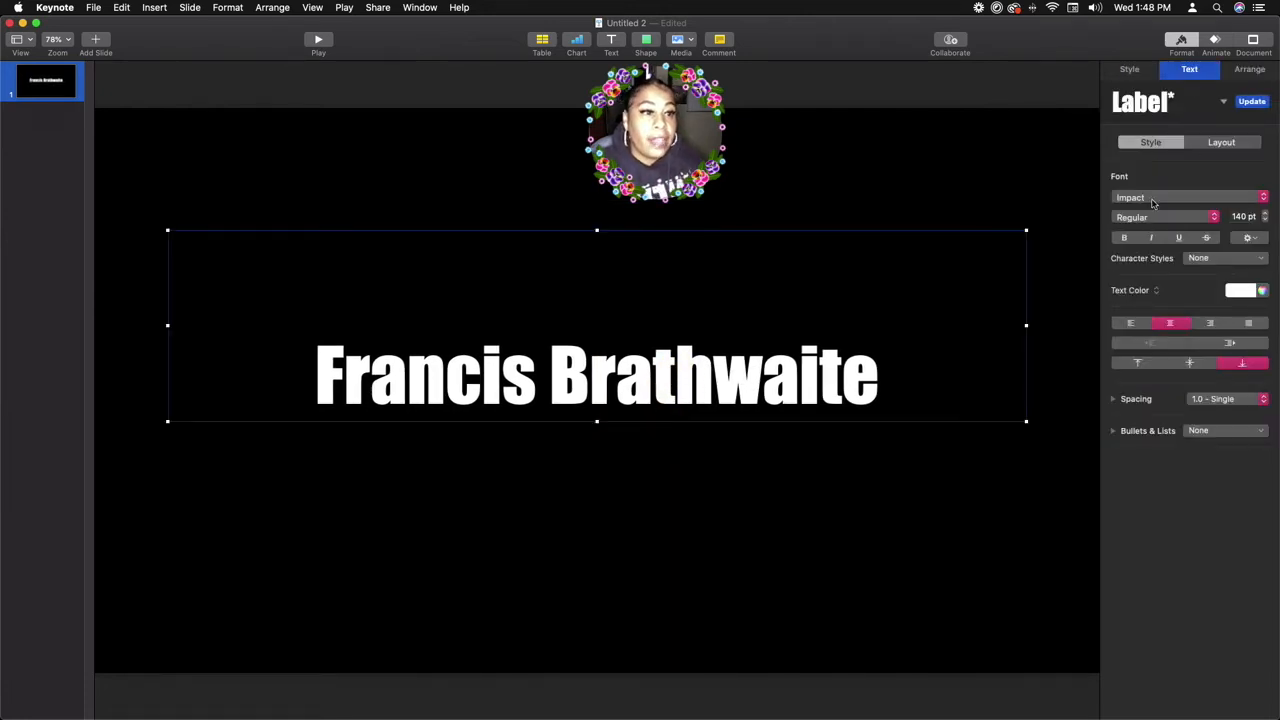
{"action": "left_click", "coordinate": [1261, 291]}
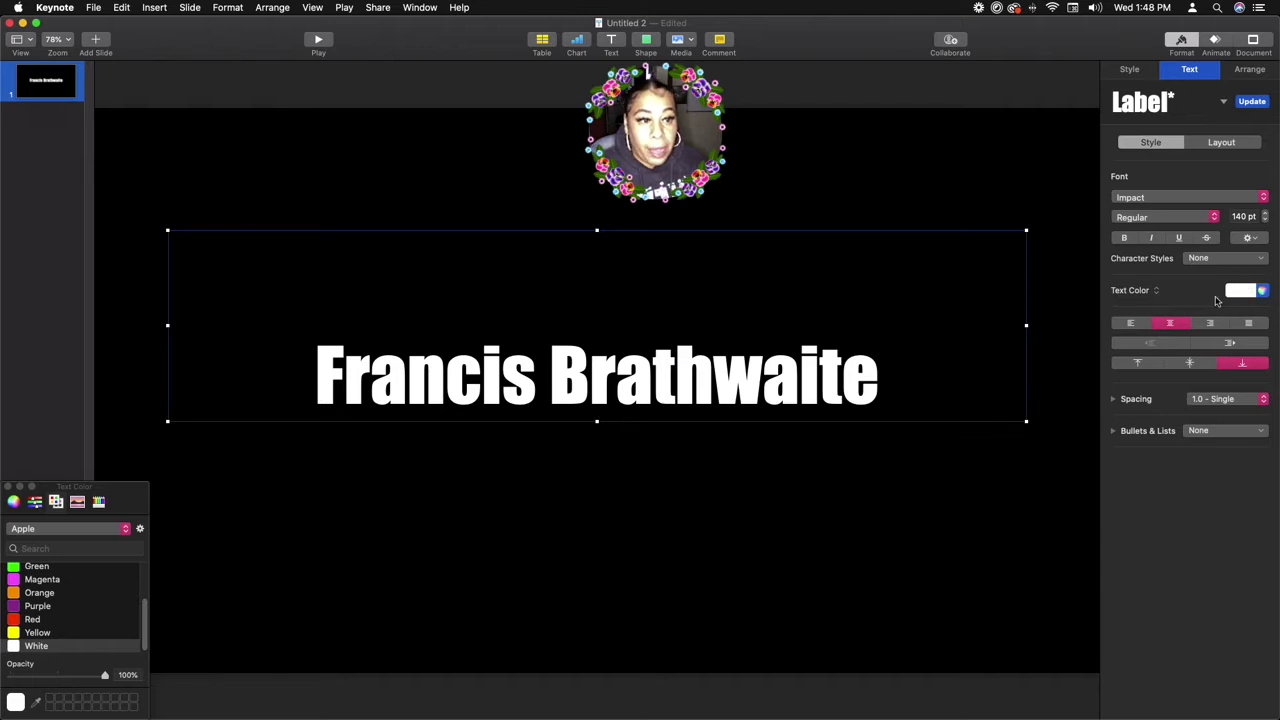
{"action": "left_click_drag", "start_coordinate": [138, 502], "coordinate": [154, 127]}
{"action": "left_click", "coordinate": [36, 245]}
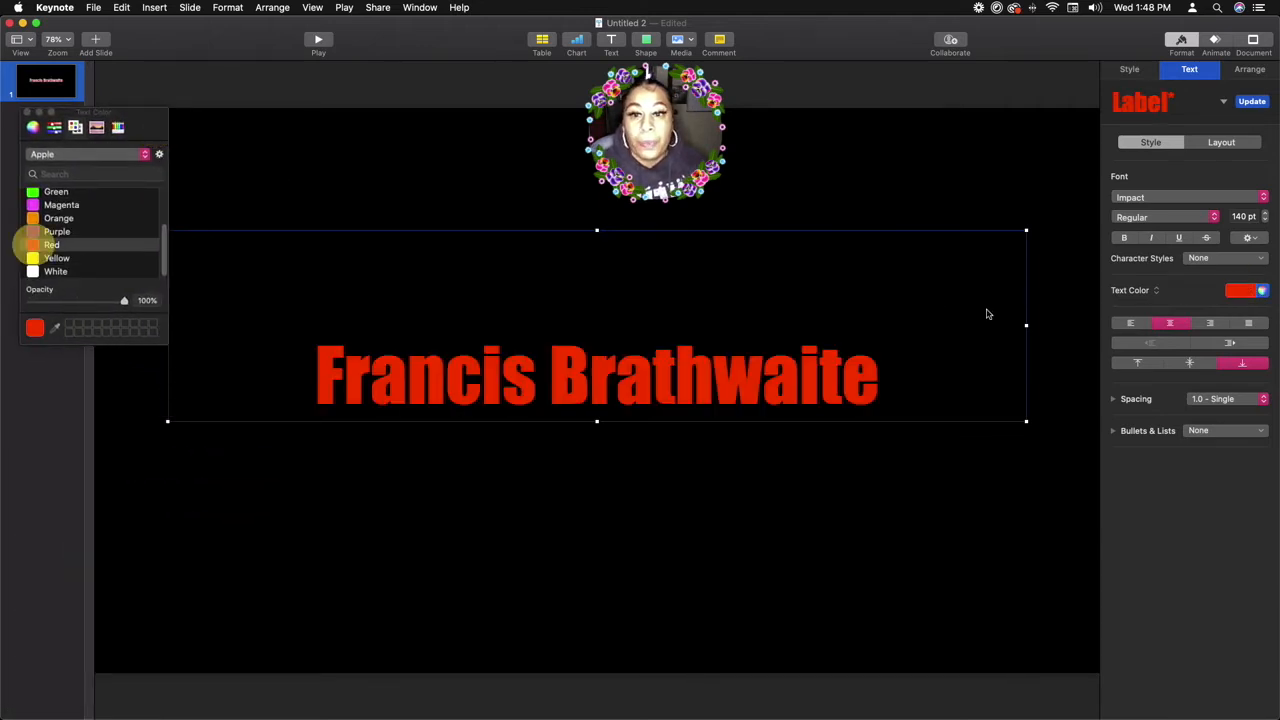
{"action": "left_click", "coordinate": [28, 114]}
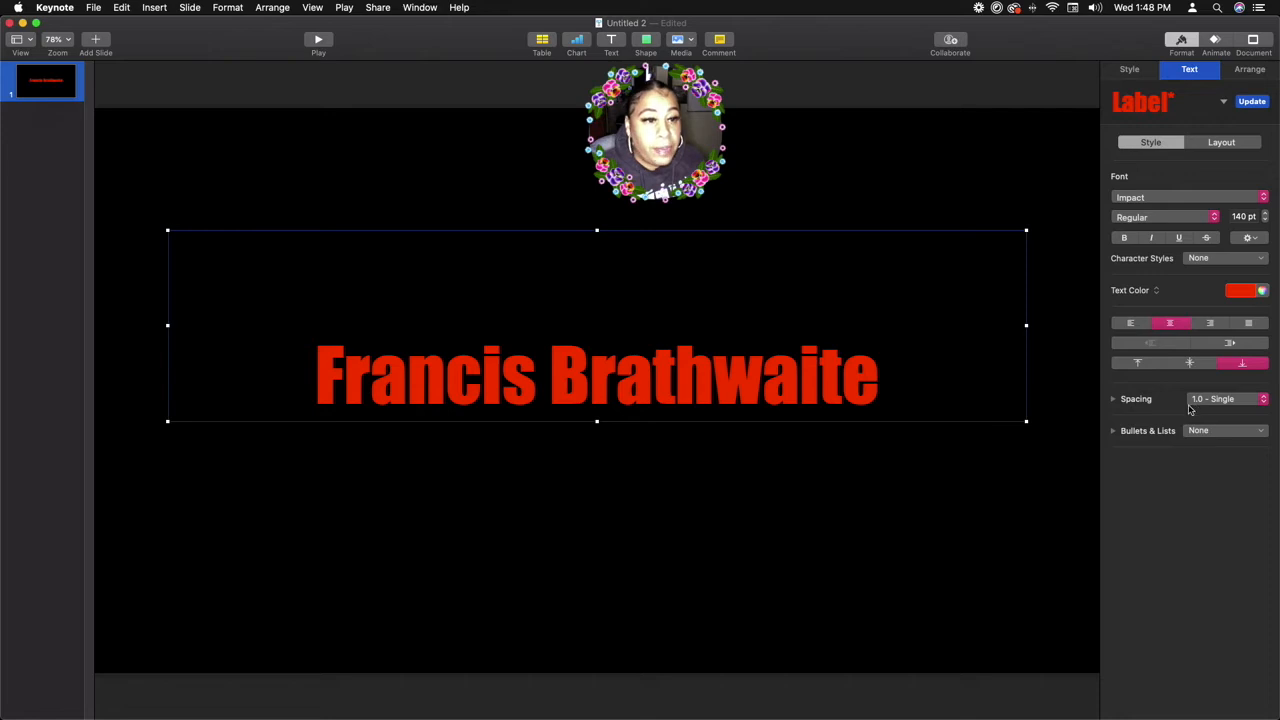
Step: Compare left and right alignment for the title text, returning to centre alignment
{"action": "left_click", "coordinate": [1130, 323]}
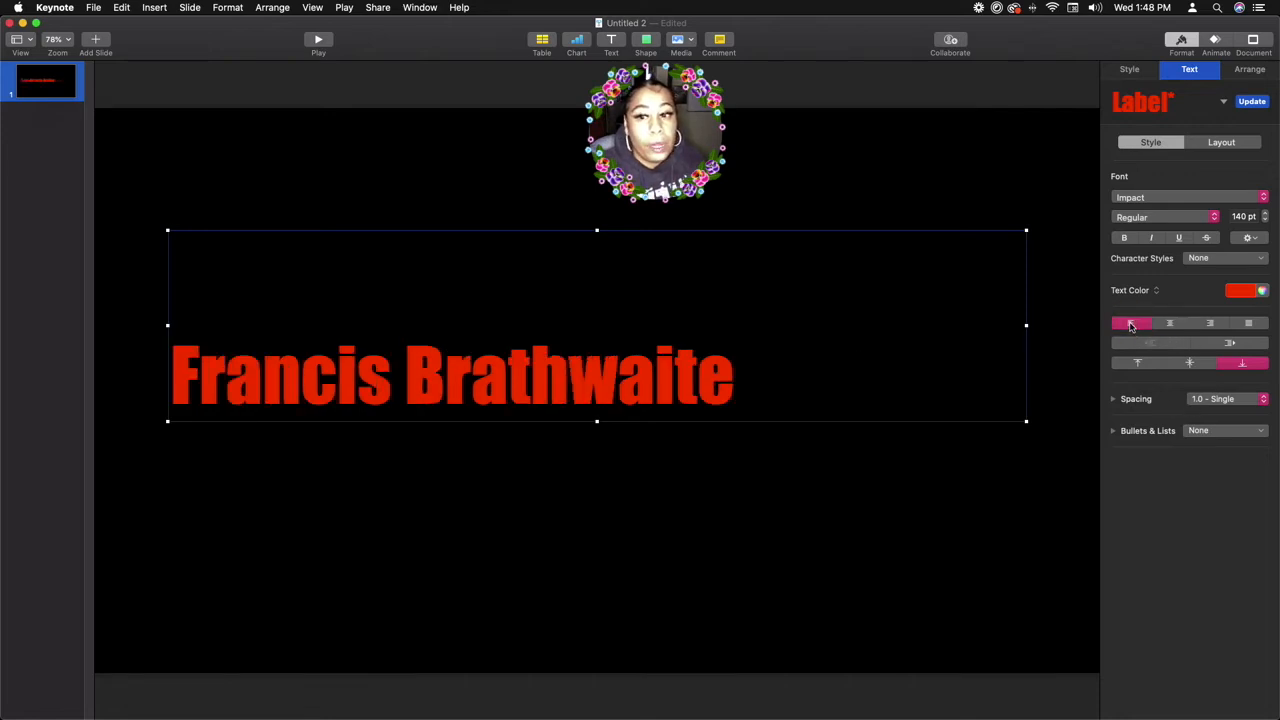
{"action": "left_click", "coordinate": [1169, 323]}
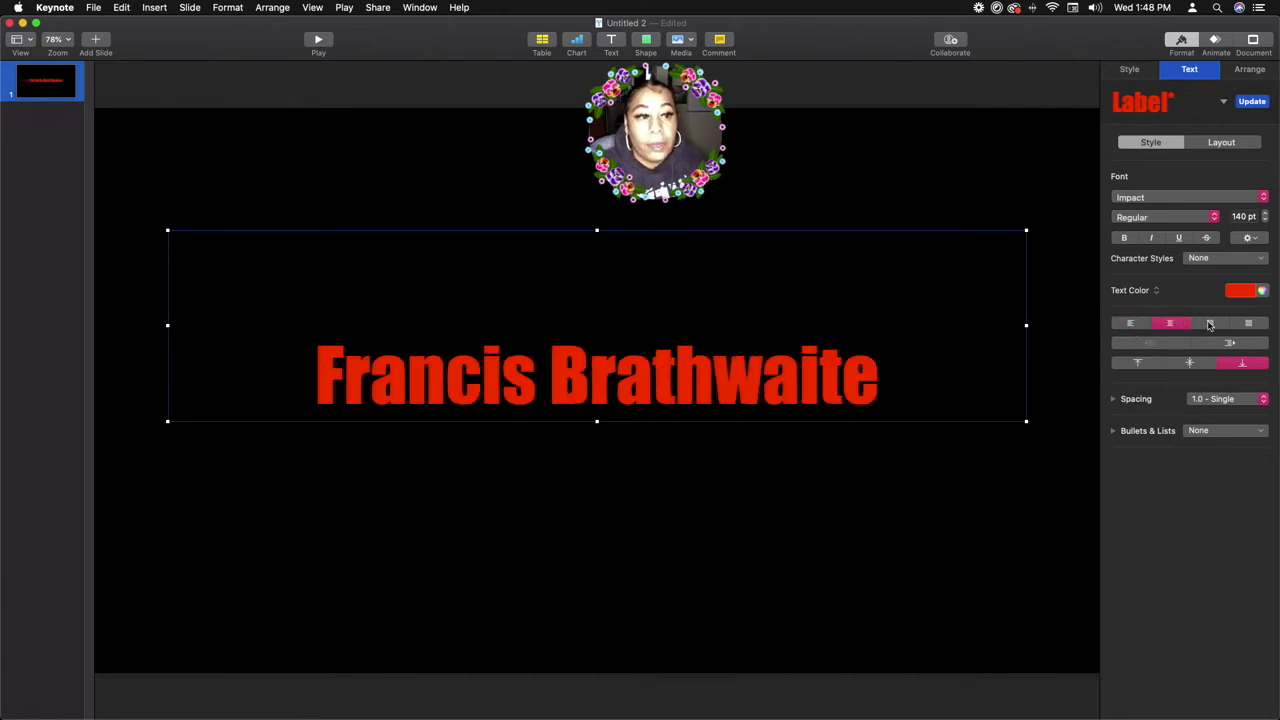
{"action": "left_click", "coordinate": [1208, 323]}
{"action": "left_click", "coordinate": [1169, 323]}
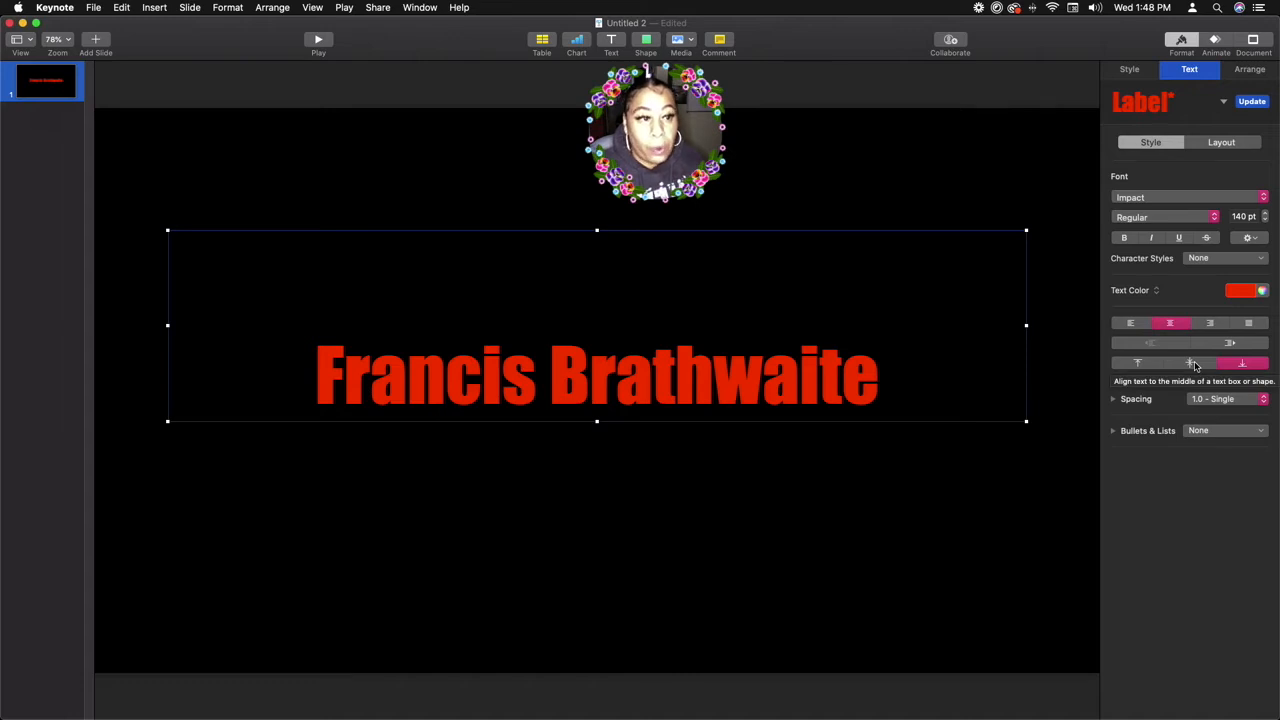
Step: Look over the title's arrangement, animation, style and text settings
{"action": "left_click", "coordinate": [1250, 70]}
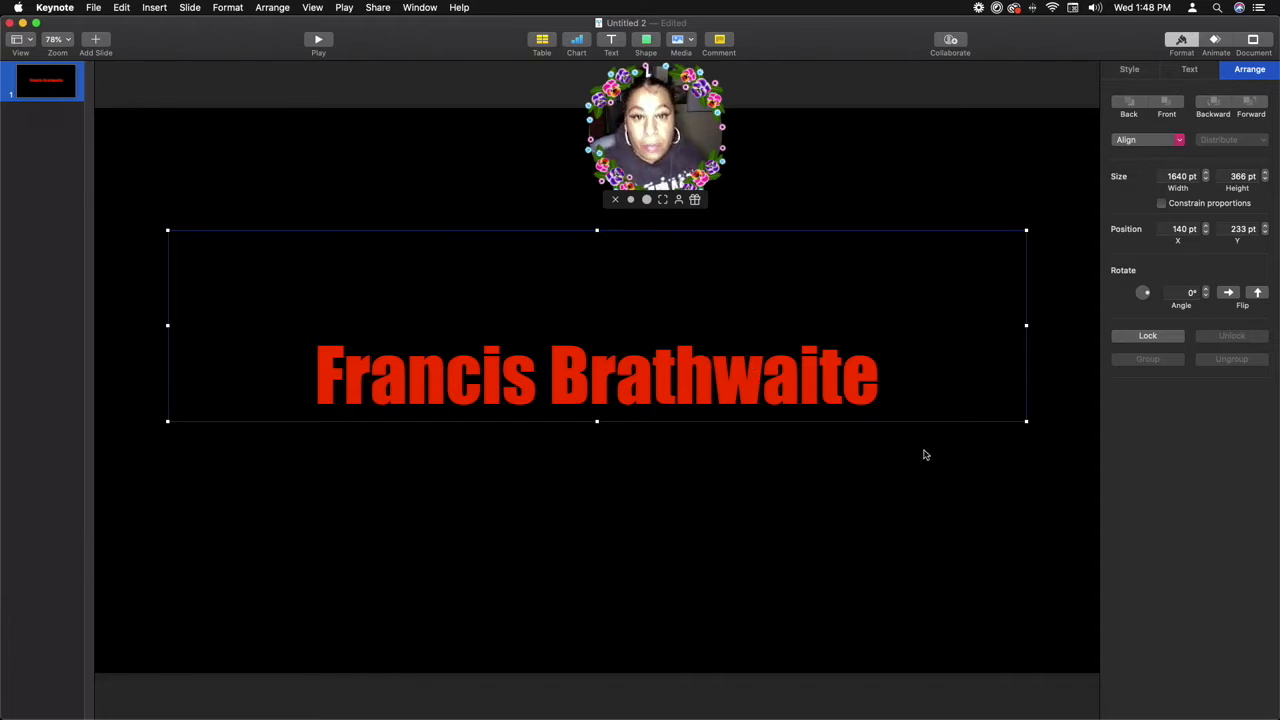
{"action": "left_click", "coordinate": [809, 503]}
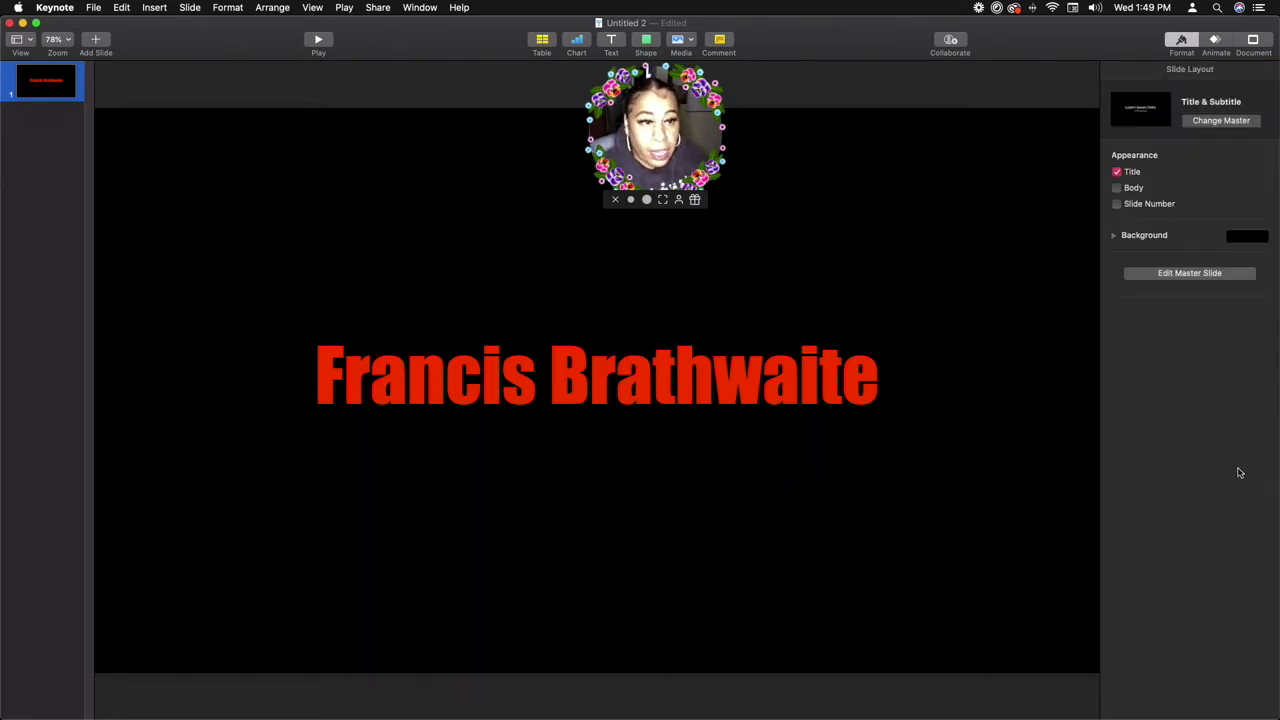
{"action": "left_click", "coordinate": [721, 374]}
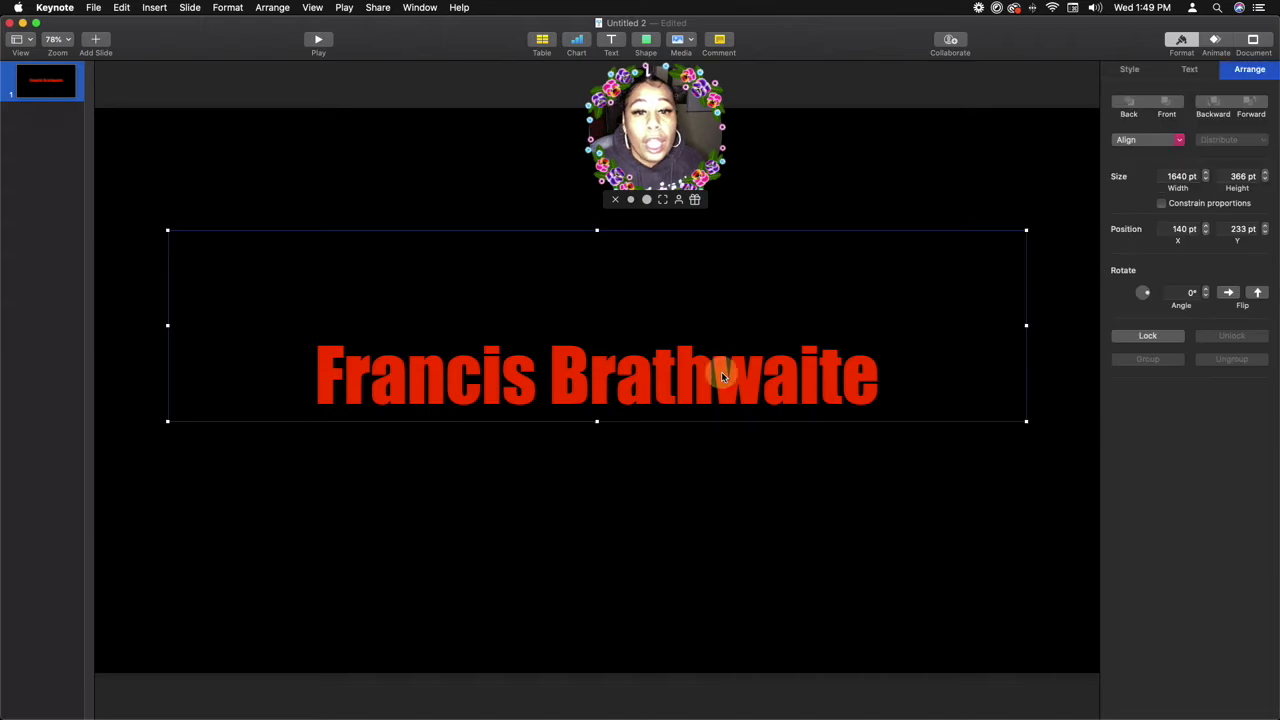
{"action": "left_click", "coordinate": [1217, 40]}
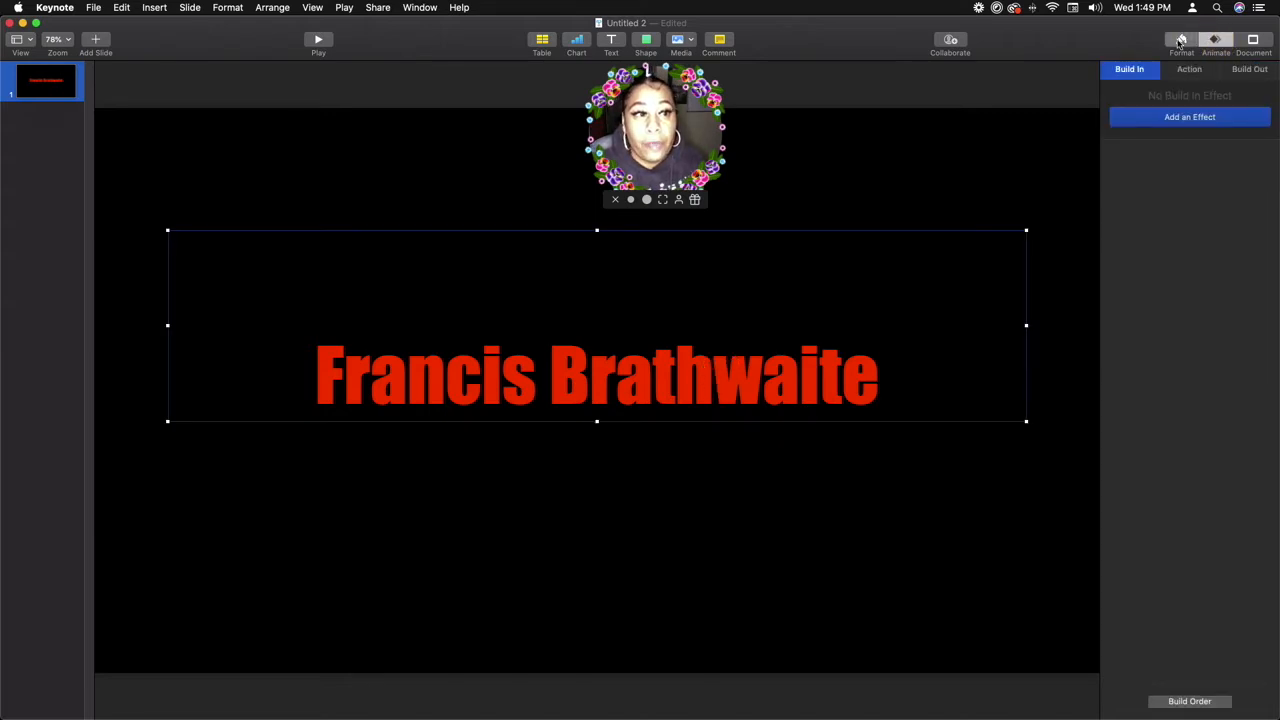
{"action": "left_click", "coordinate": [1181, 40]}
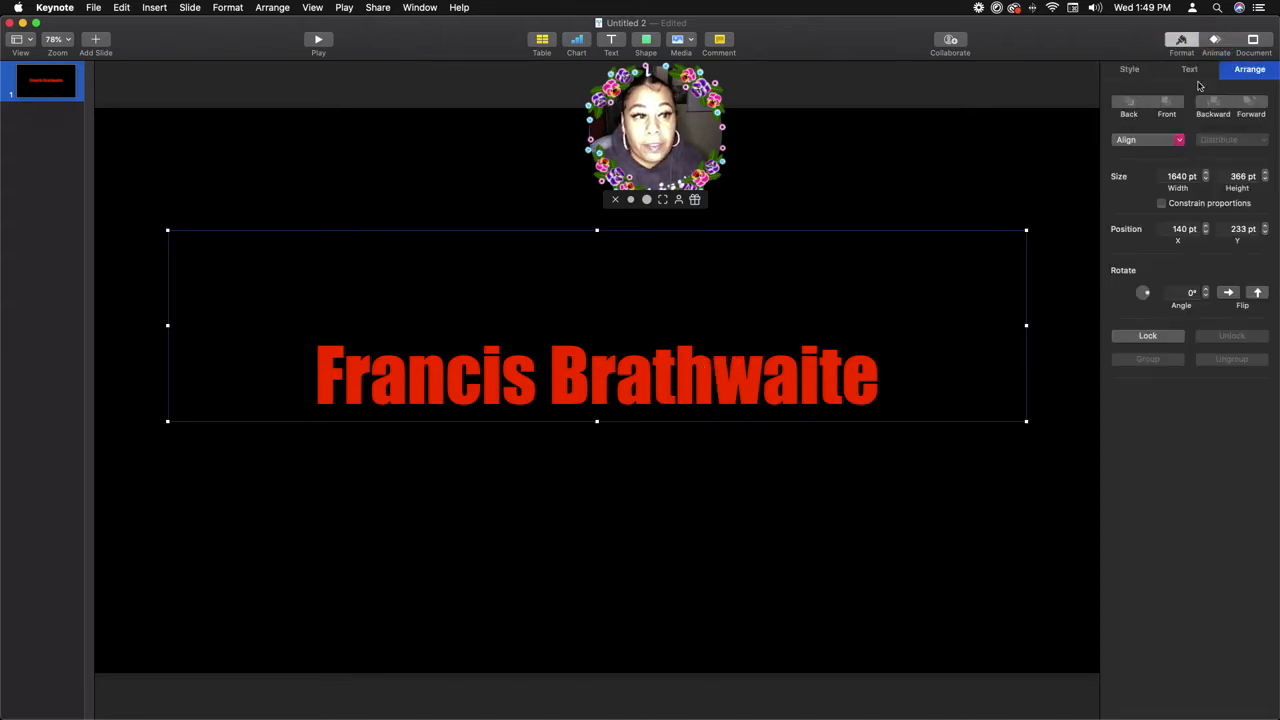
{"action": "left_click", "coordinate": [1132, 70]}
{"action": "left_click", "coordinate": [1190, 70]}
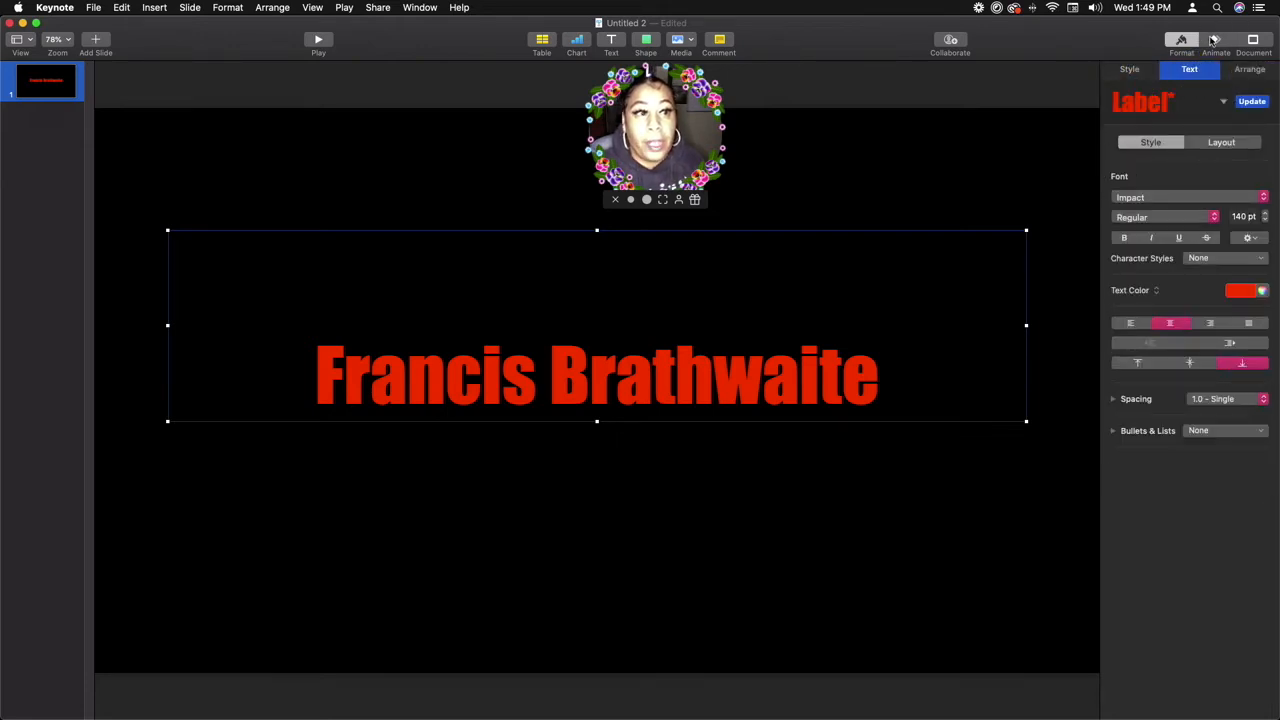
Step: Show the title's build-in animation settings and shift the title slightly to the right on the slide
{"action": "left_click", "coordinate": [1215, 42]}
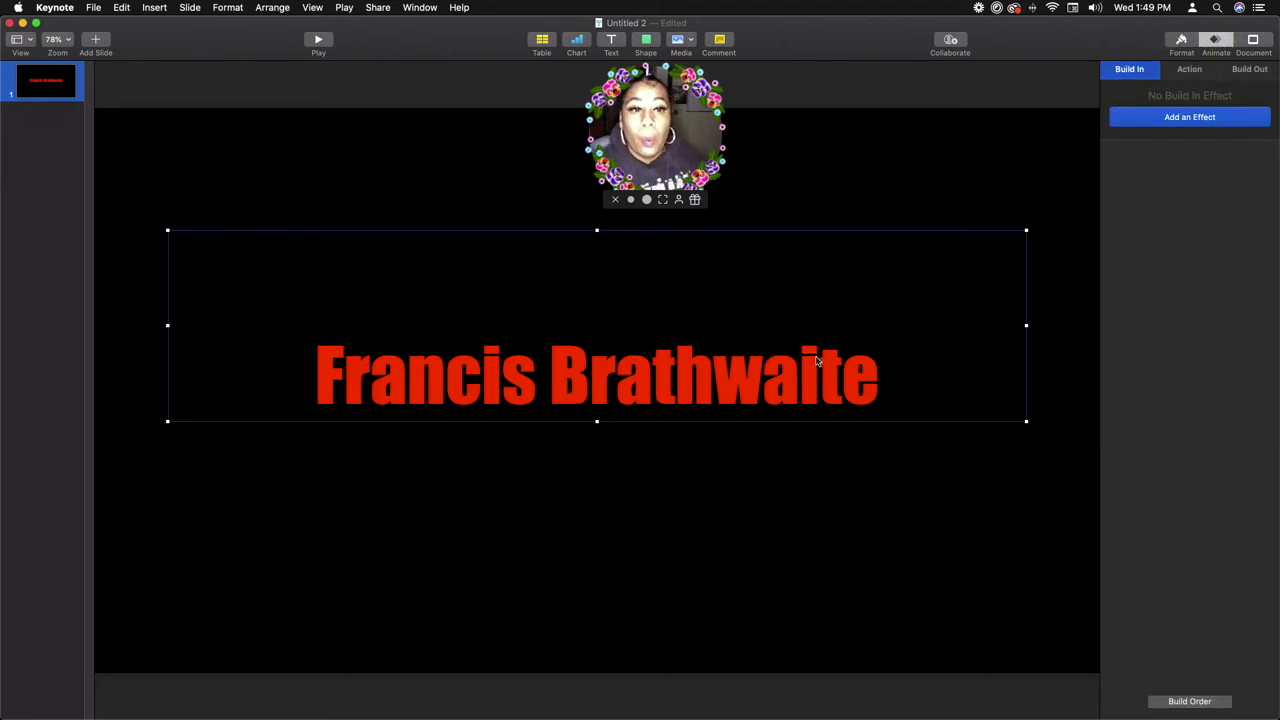
{"action": "left_click_drag", "start_coordinate": [703, 383], "coordinate": [721, 382]}
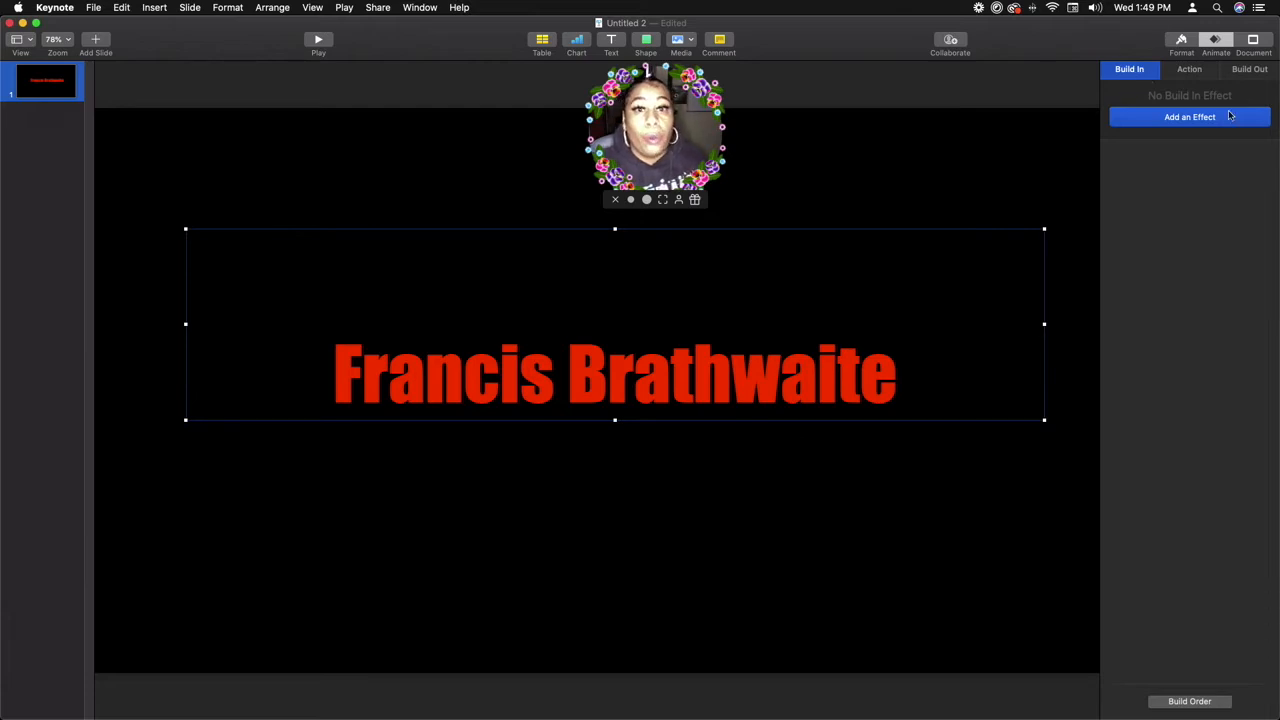
Step: Preview the Orbital, Blinds, Appear and Anvil build-in effects, and apply Anvil to the title
{"action": "left_click", "coordinate": [1177, 118]}
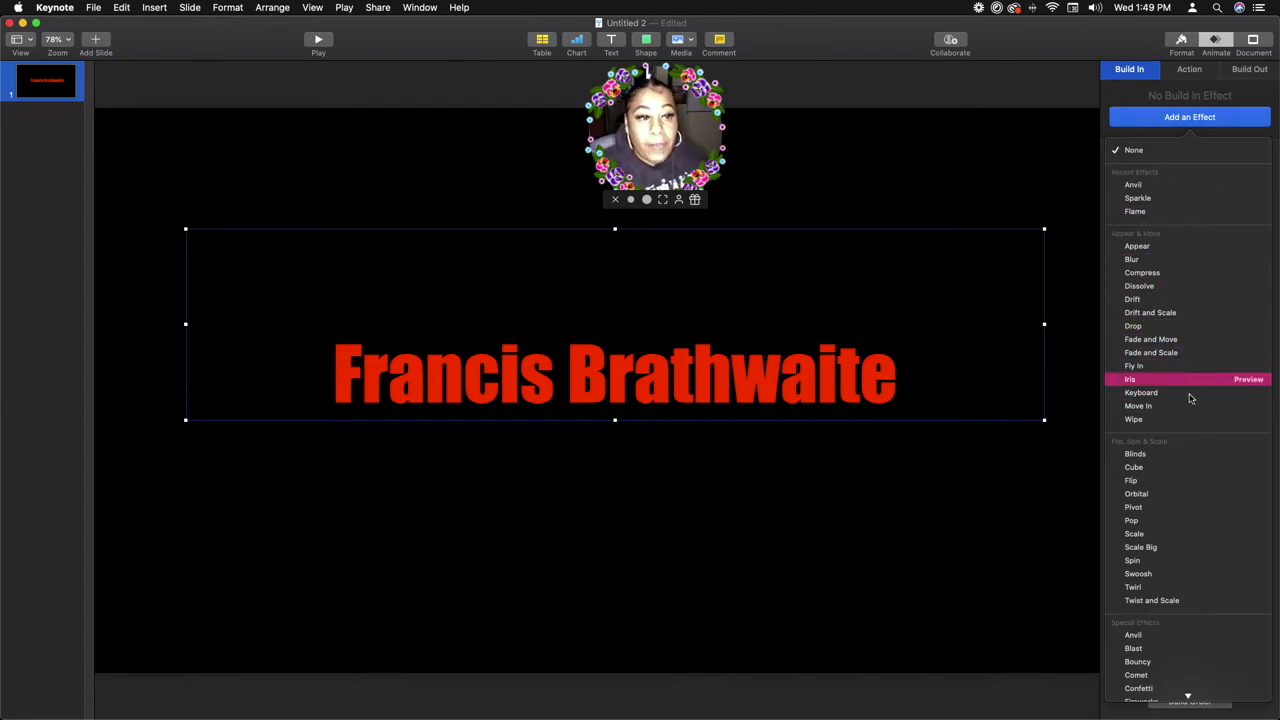
{"action": "left_click", "coordinate": [1250, 497]}
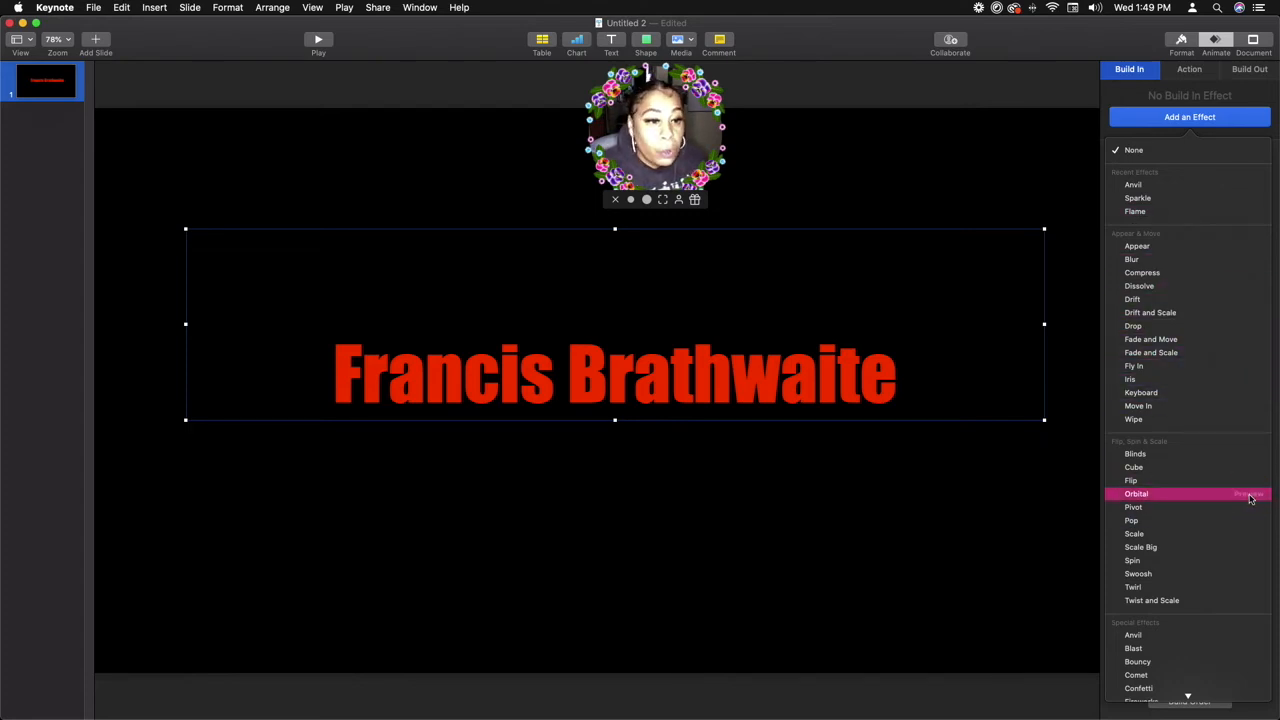
{"action": "left_click", "coordinate": [1247, 456]}
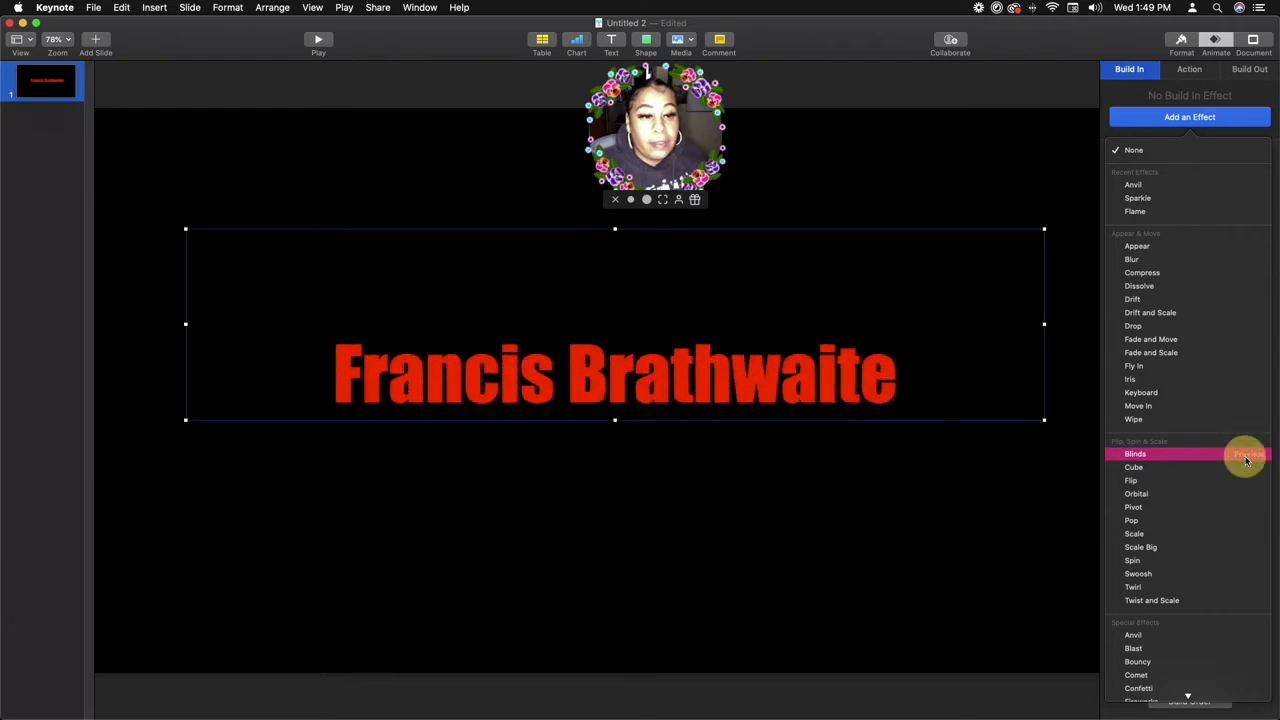
{"action": "left_click", "coordinate": [1248, 250]}
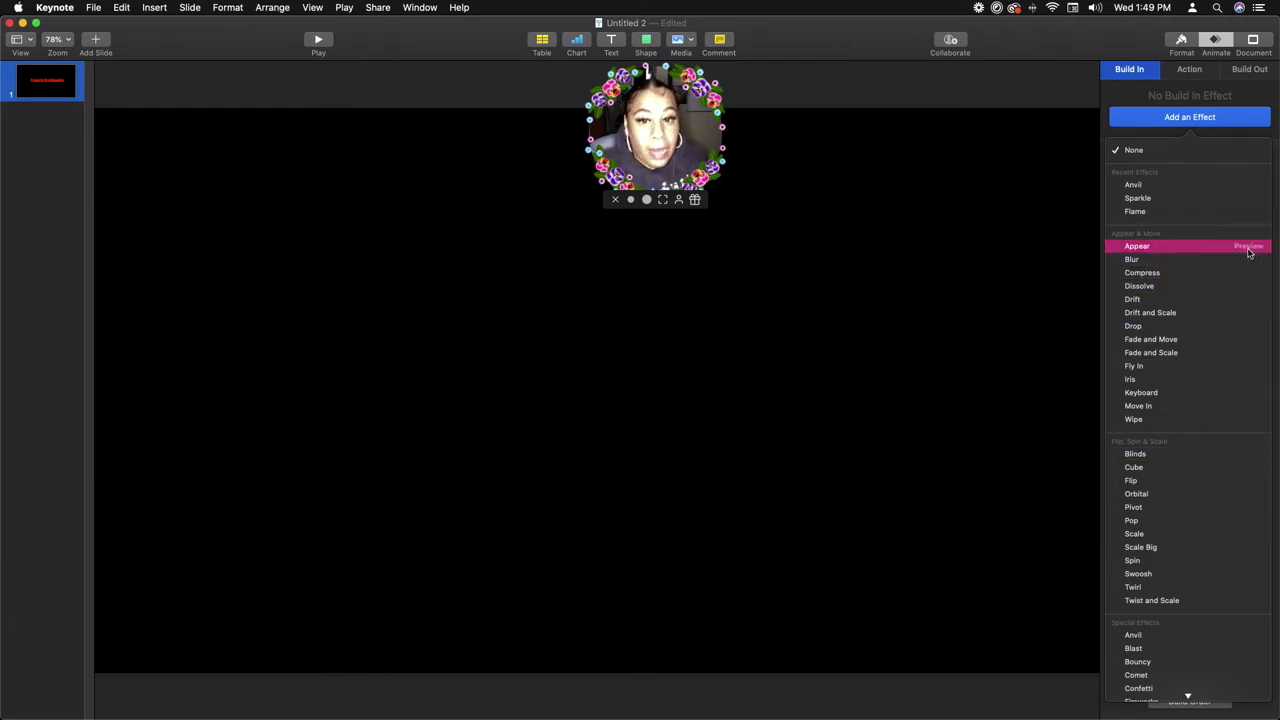
{"action": "left_click", "coordinate": [1244, 188]}
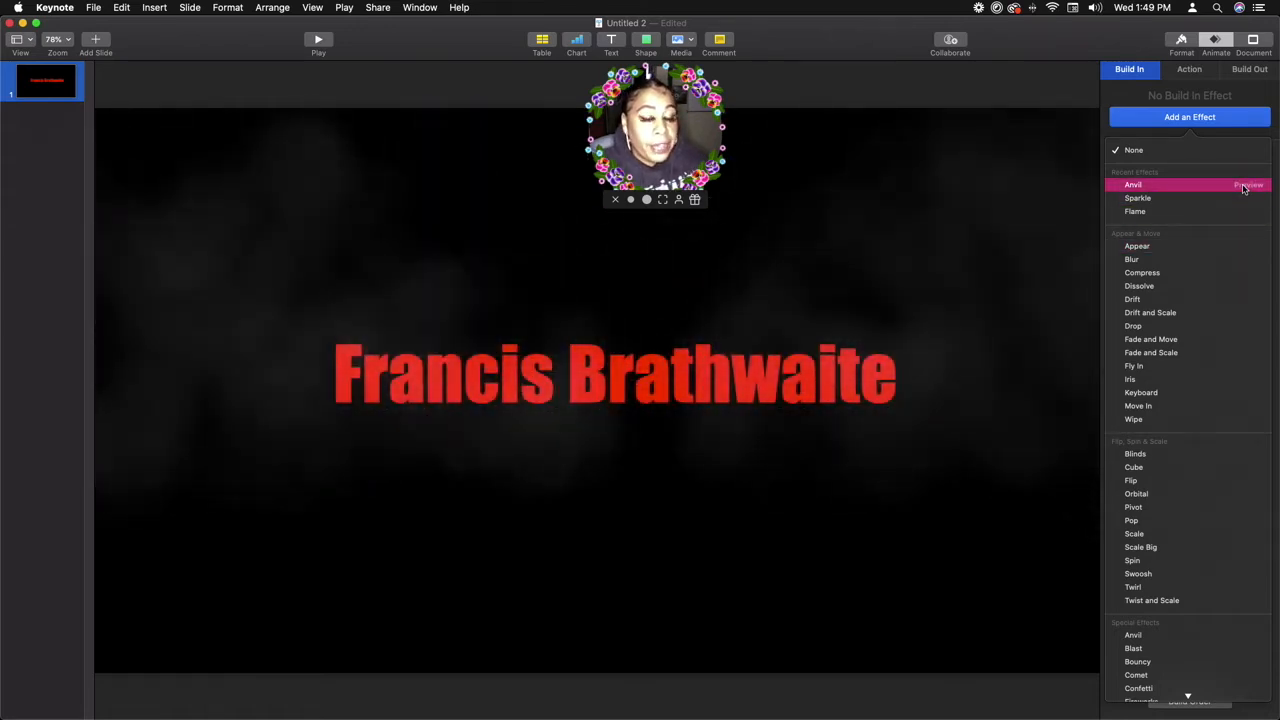
{"action": "left_click", "coordinate": [1194, 188]}
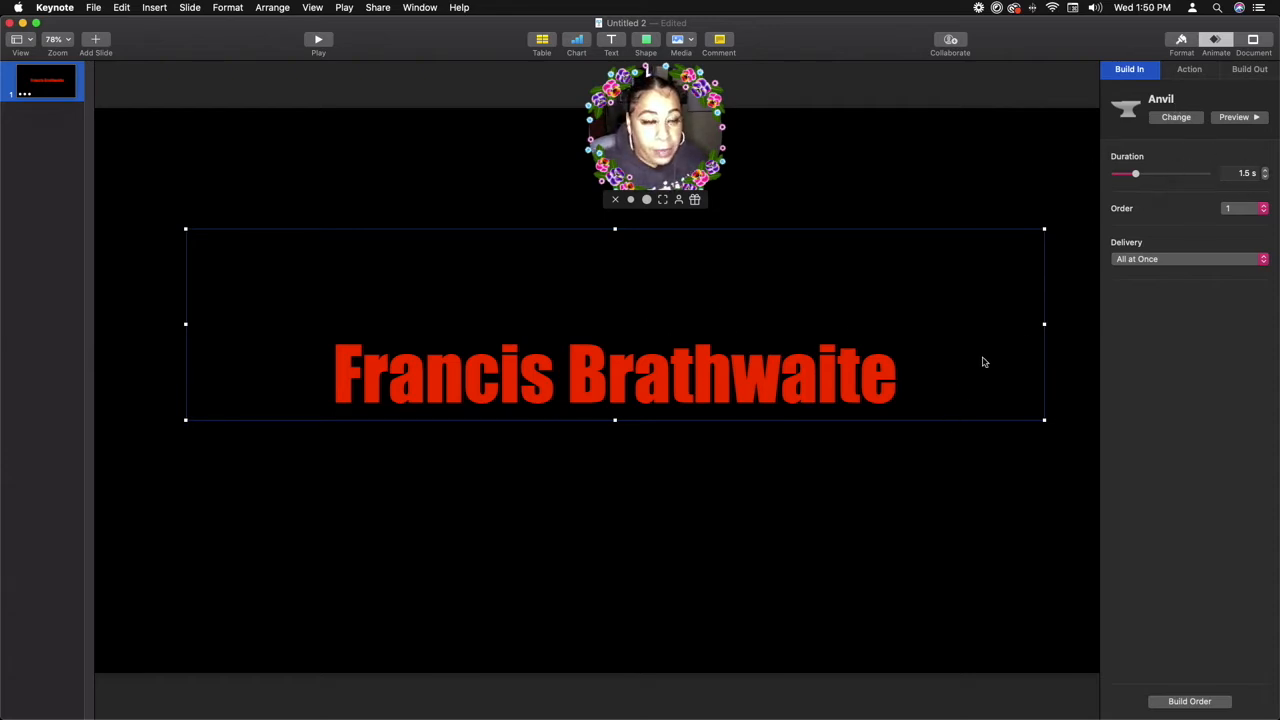
Step: Set the Anvil build-in's duration to 2 seconds and preview the effect
{"action": "left_click", "coordinate": [1265, 172]}
{"action": "left_click", "coordinate": [1265, 170]}
{"action": "left_click", "coordinate": [1265, 176]}
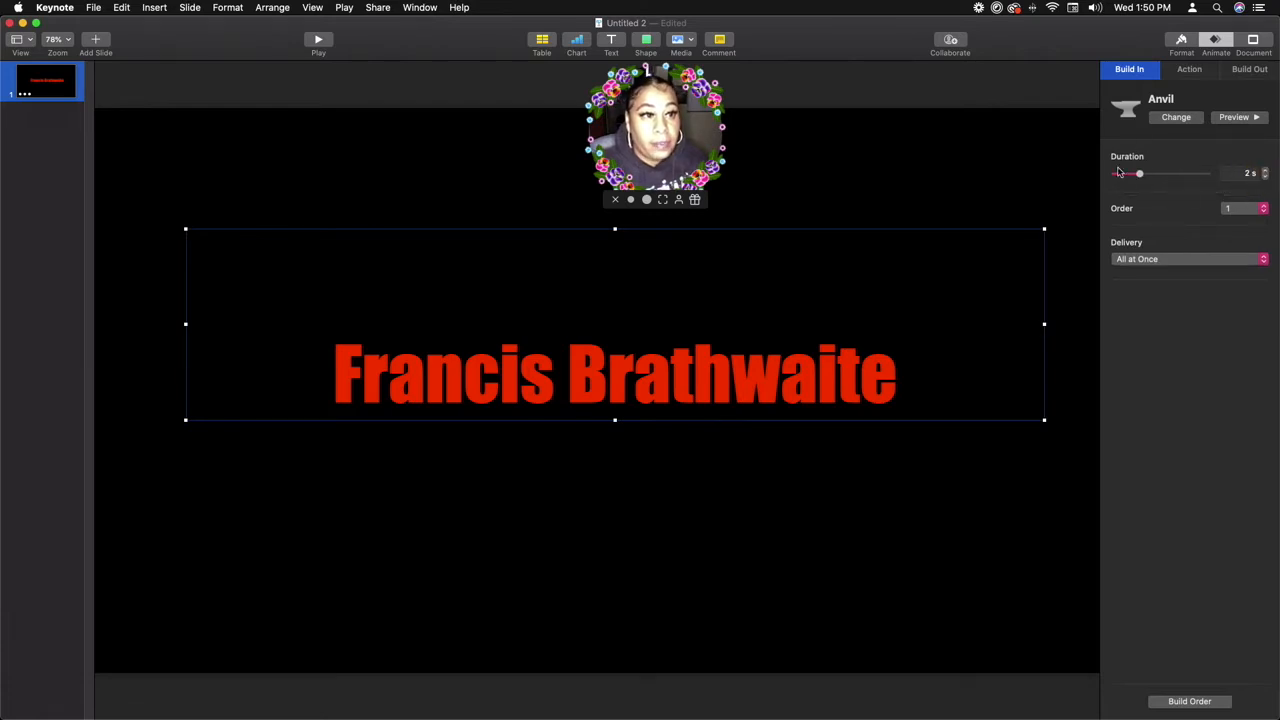
{"action": "left_click", "coordinate": [1250, 117]}
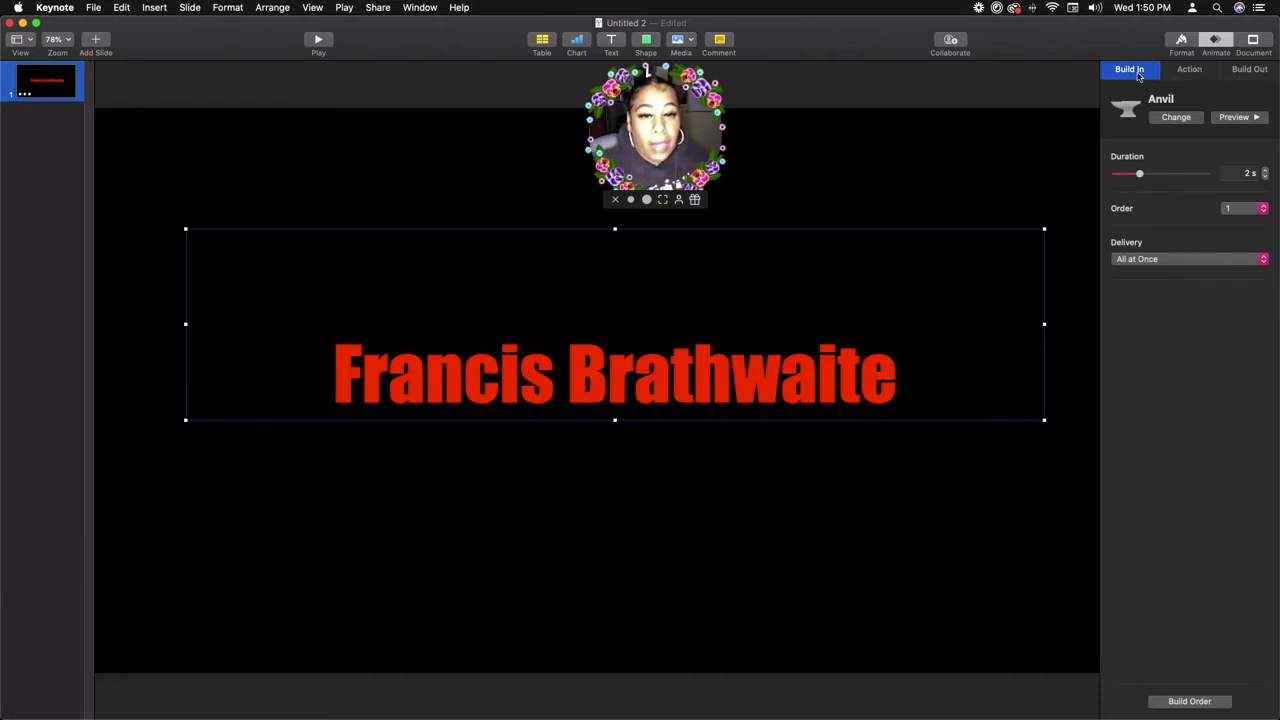
Step: Preview and add a Blink action effect to the title, with the number of blinks set to 5
{"action": "left_click", "coordinate": [1189, 69]}
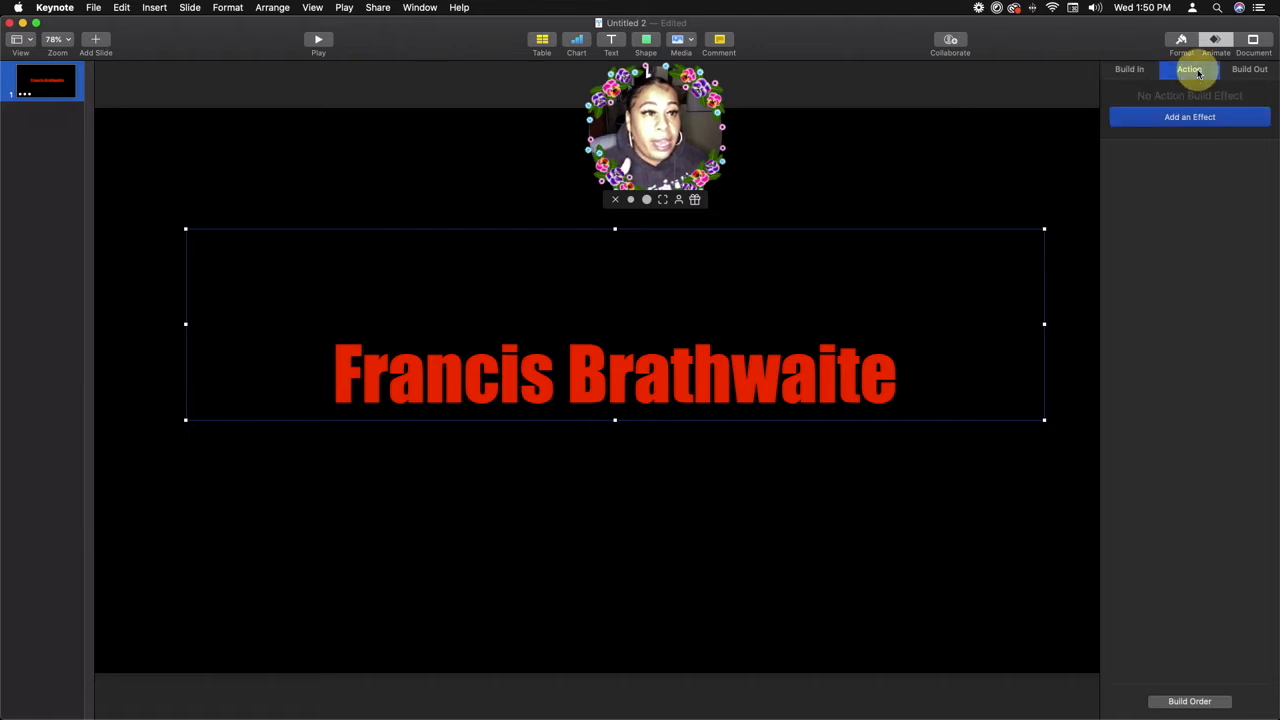
{"action": "left_click", "coordinate": [1211, 127]}
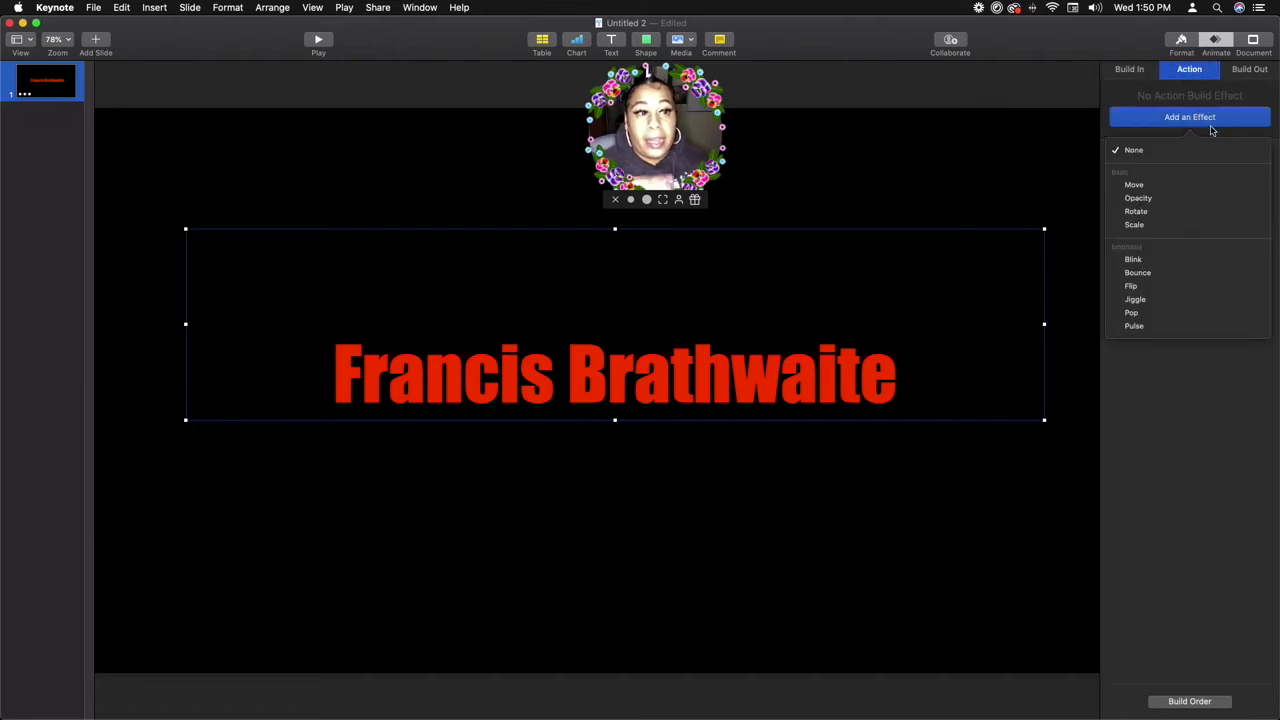
{"action": "left_click", "coordinate": [1251, 261]}
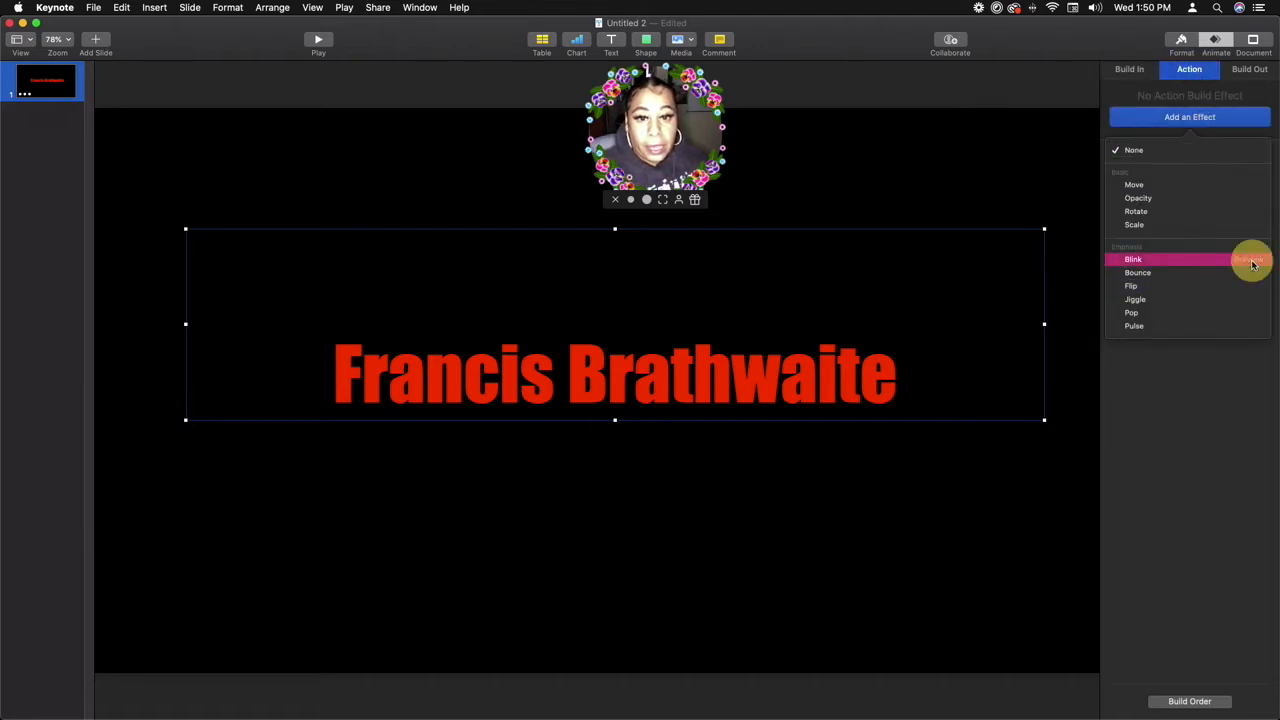
{"action": "left_click", "coordinate": [1183, 262]}
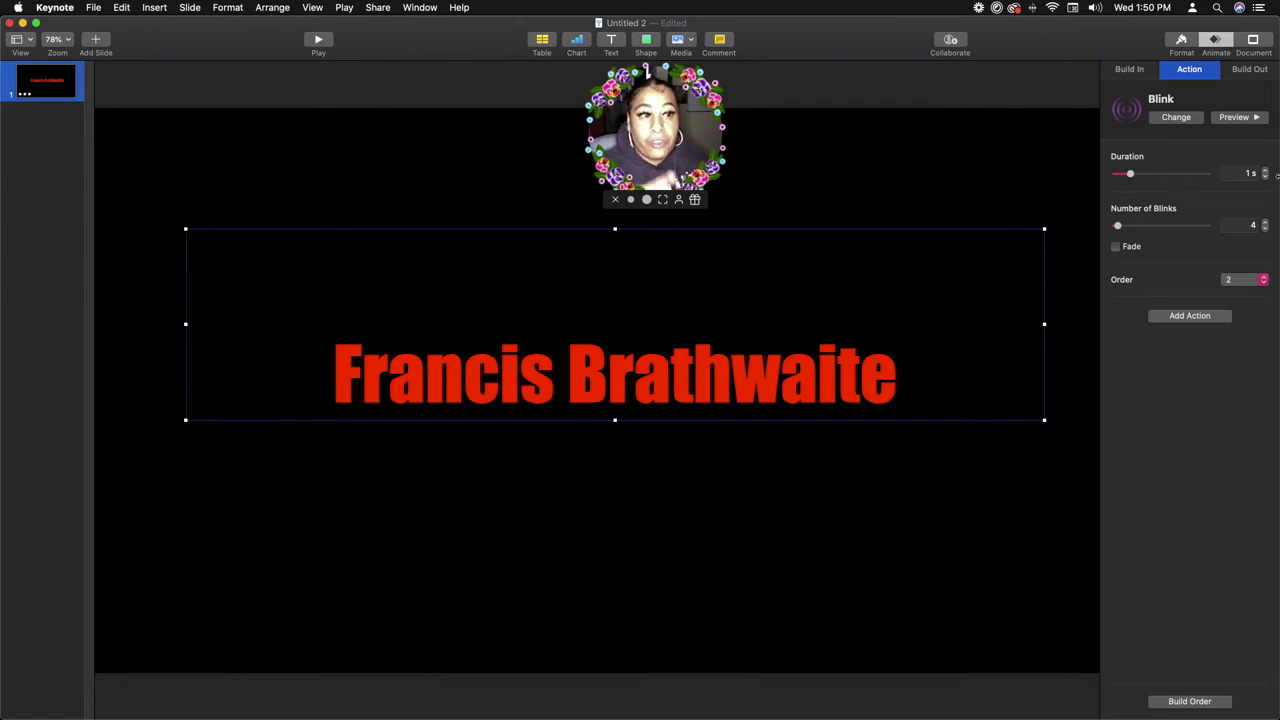
{"action": "left_click", "coordinate": [1265, 222]}
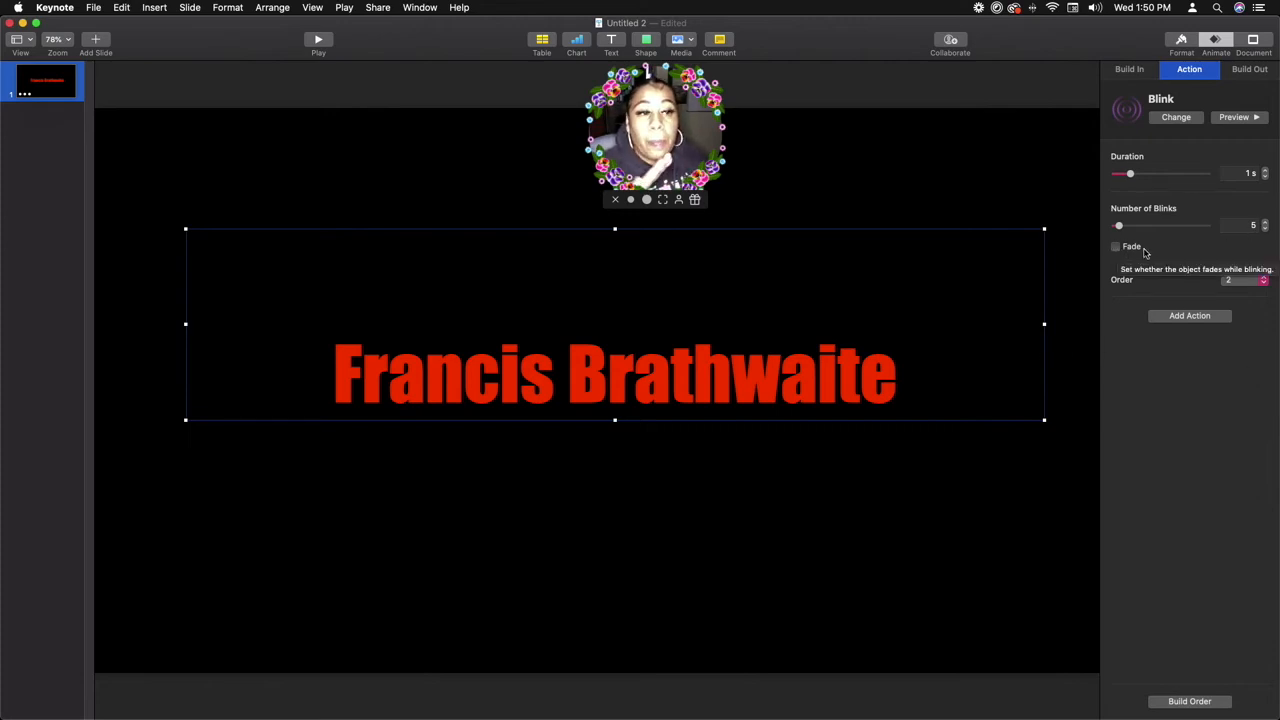
Step: Preview and add a Crumble build-out effect to the title, with its duration set to 3 seconds
{"action": "left_click", "coordinate": [1248, 69]}
{"action": "left_click", "coordinate": [1189, 117]}
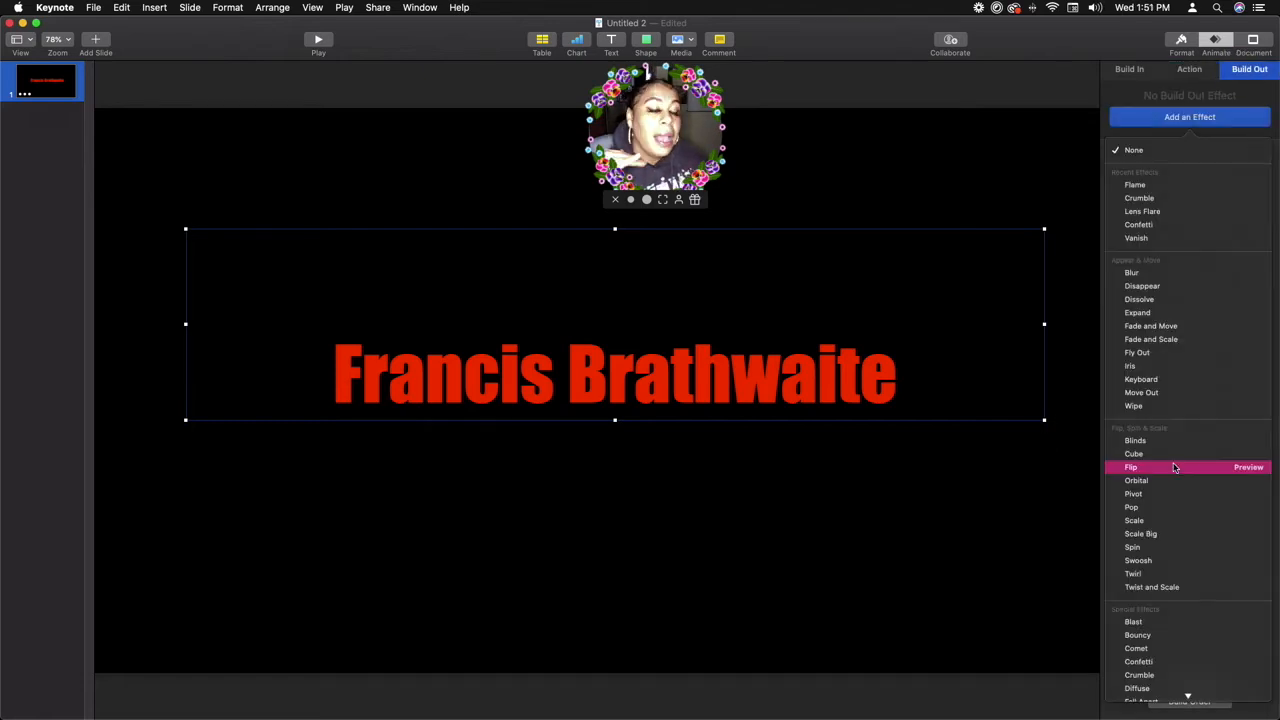
{"action": "scroll", "coordinate": [1200, 212], "scroll_direction": "down", "scroll_amount": 2}
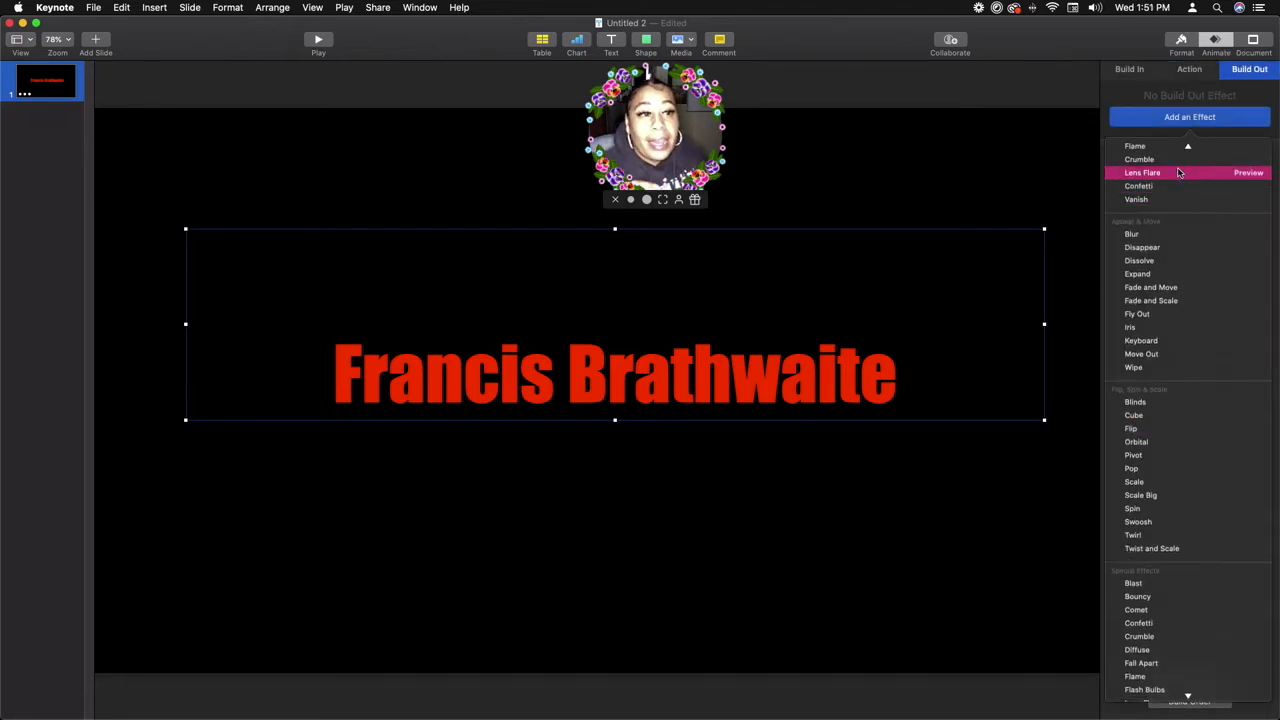
{"action": "scroll", "coordinate": [1185, 174], "scroll_direction": "up", "scroll_amount": 2}
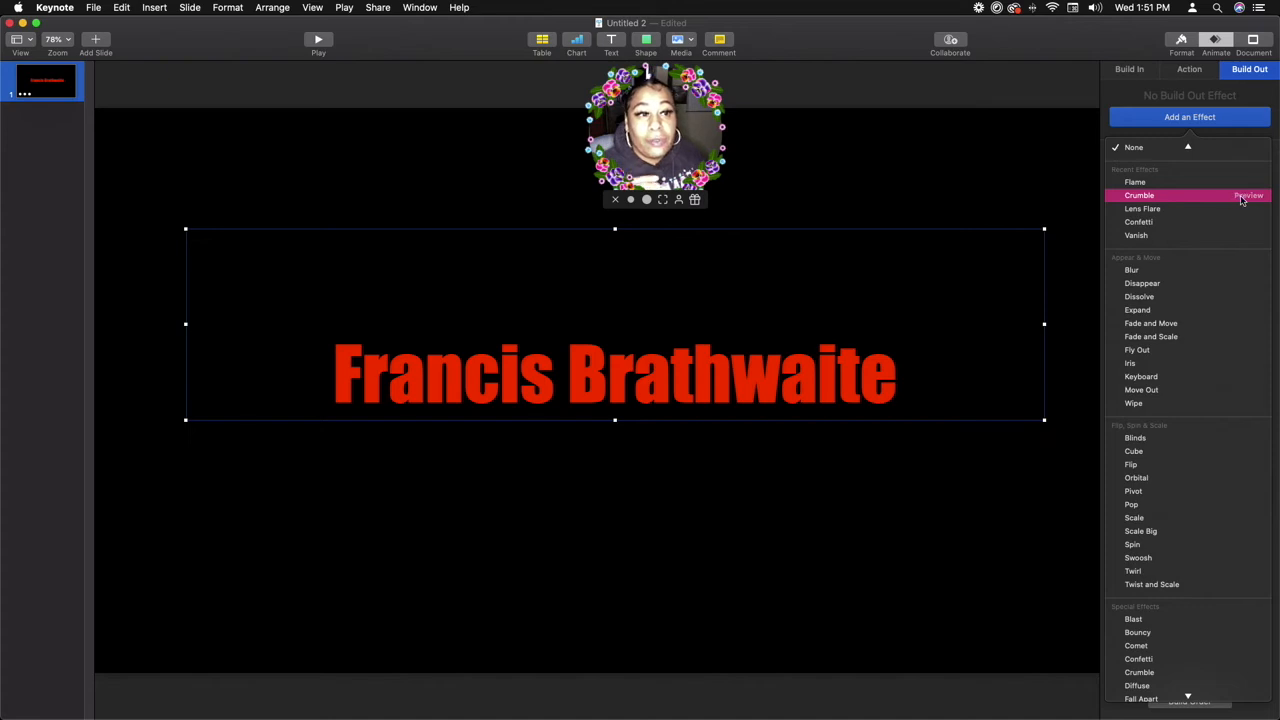
{"action": "left_click", "coordinate": [1241, 197]}
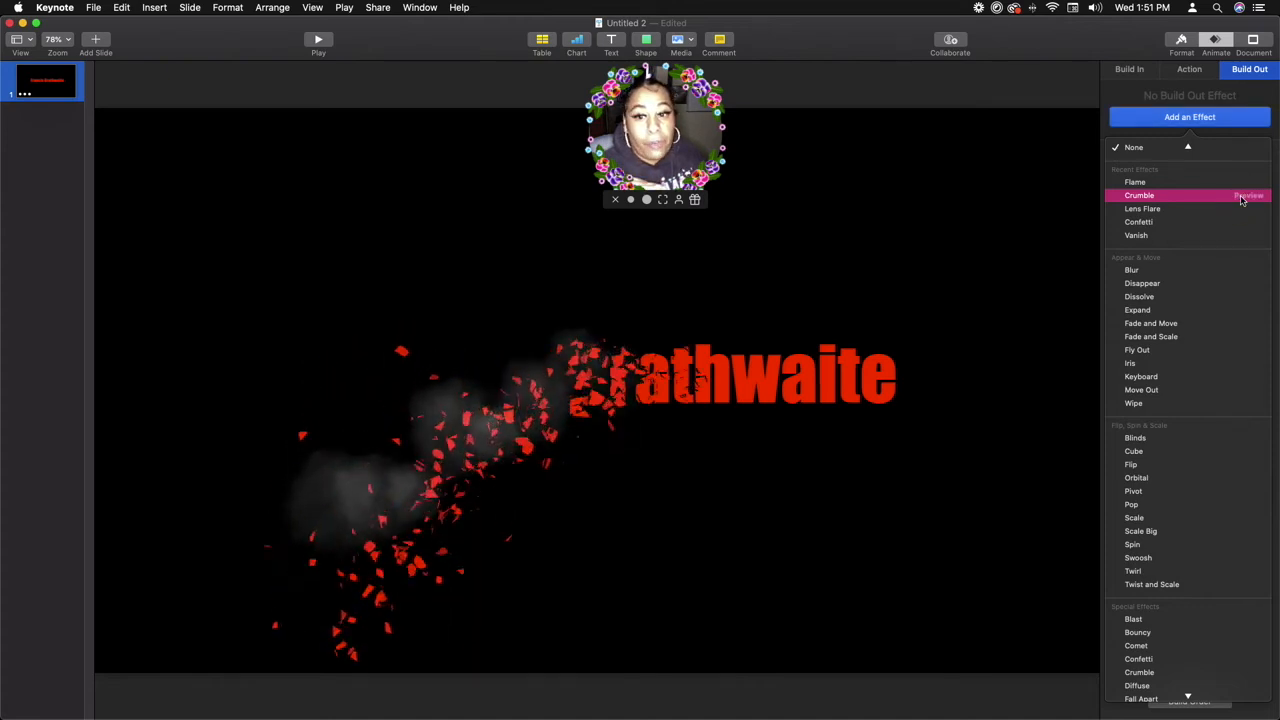
{"action": "left_click", "coordinate": [1180, 197]}
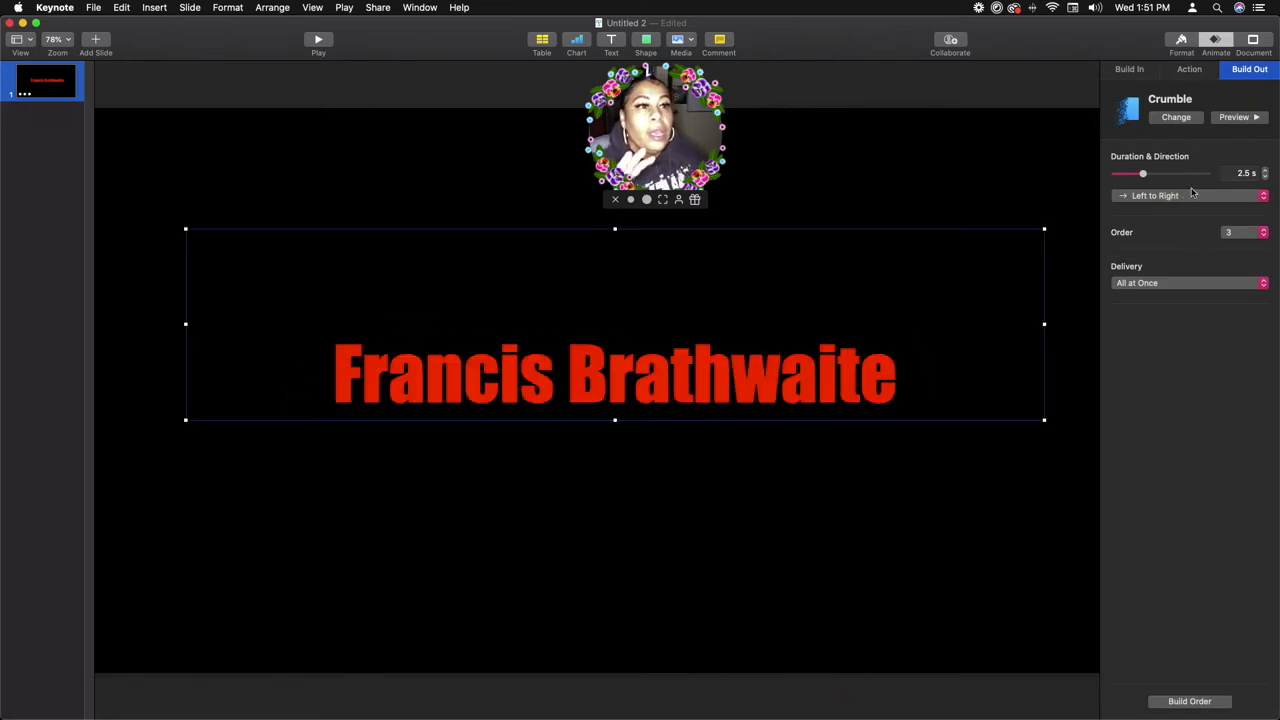
{"action": "left_click", "coordinate": [1265, 171]}
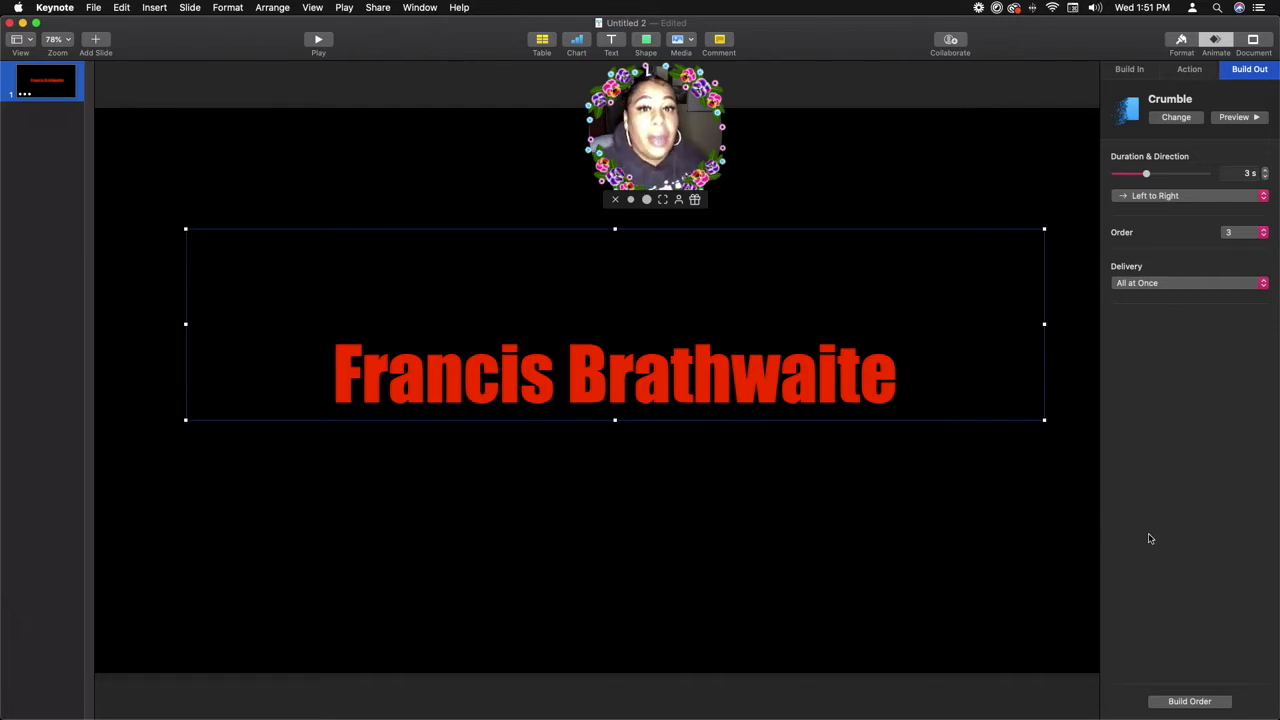
Step: Show the slide's build order, select the Anvil build and preview it
{"action": "left_click", "coordinate": [1024, 610]}
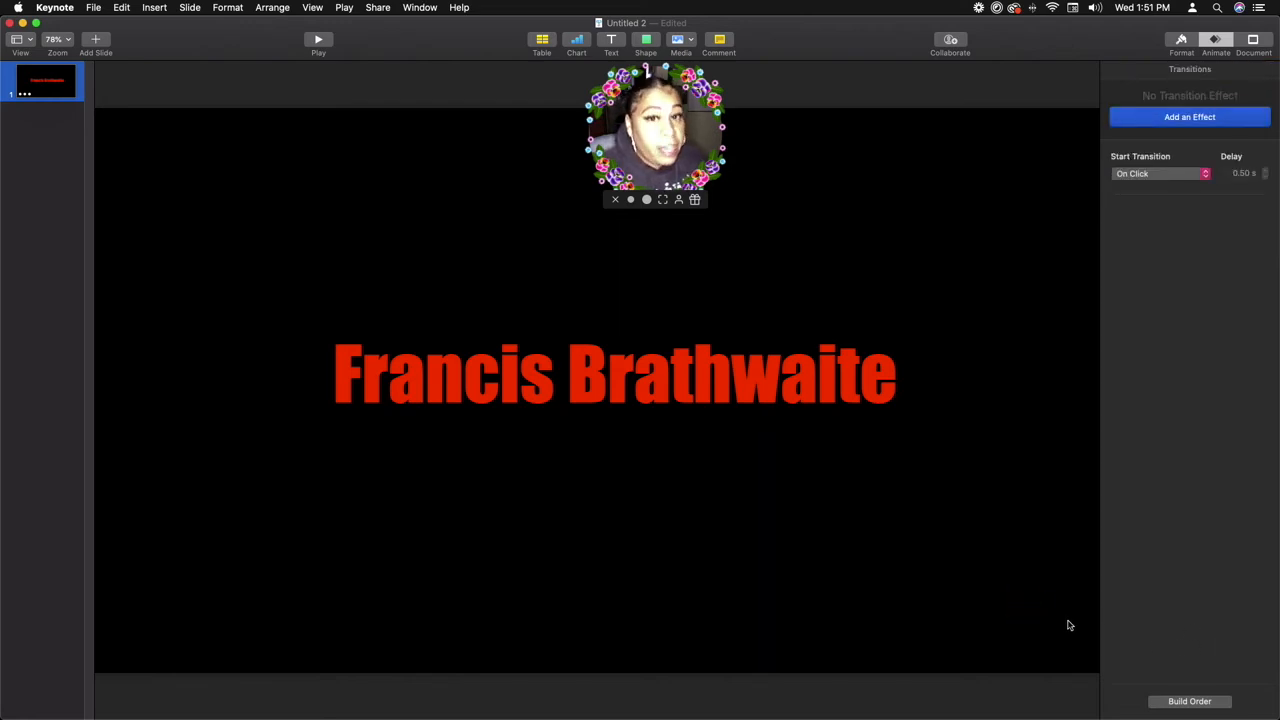
{"action": "left_click", "coordinate": [1190, 702]}
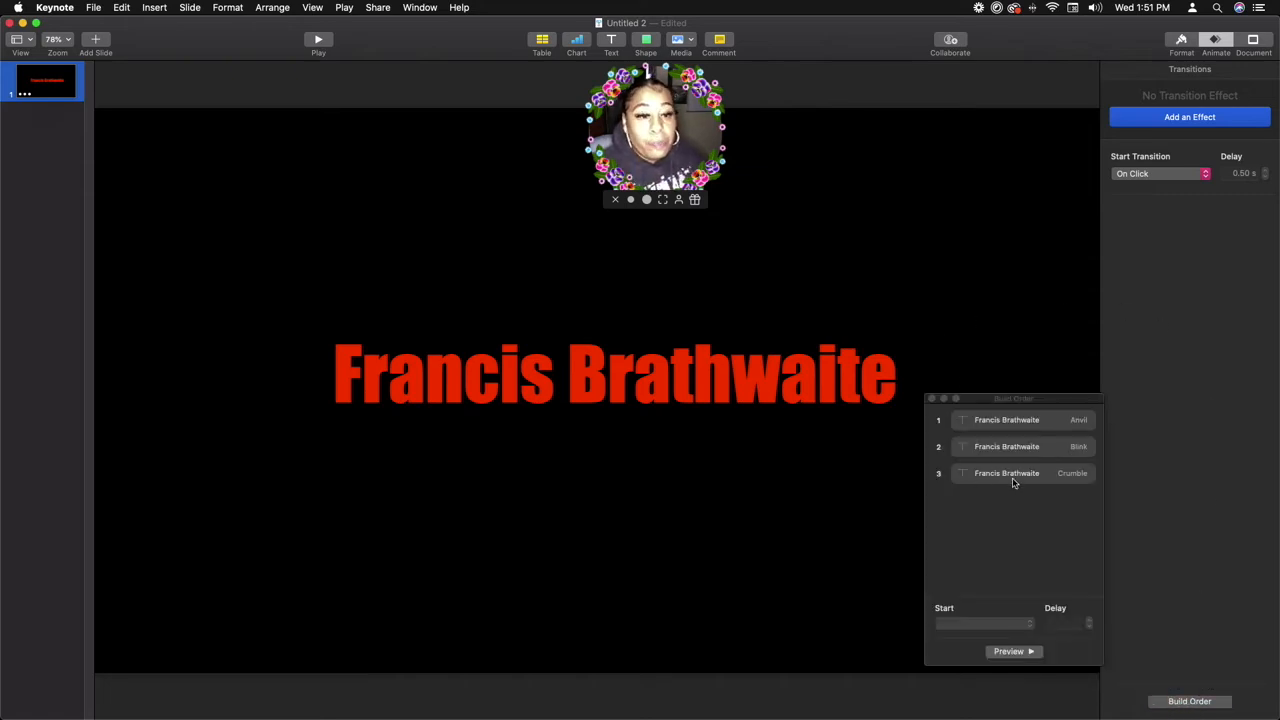
{"action": "left_click", "coordinate": [998, 424]}
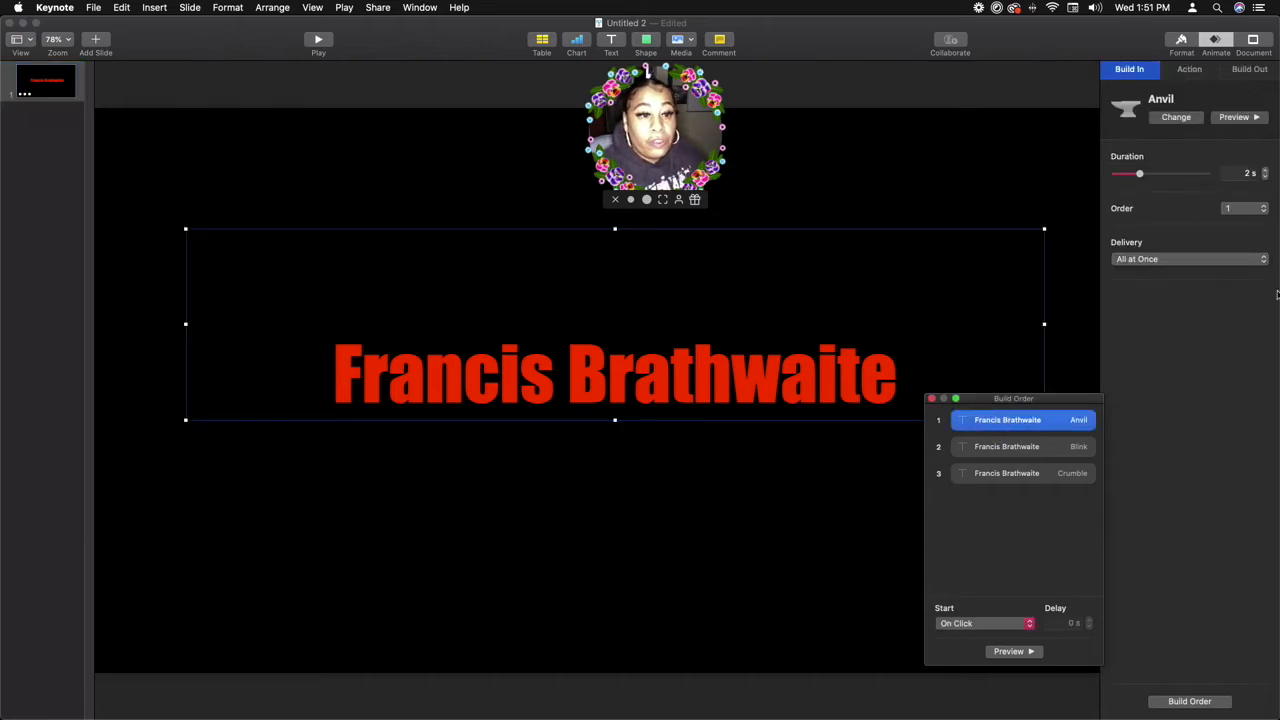
{"action": "left_click", "coordinate": [1233, 117]}
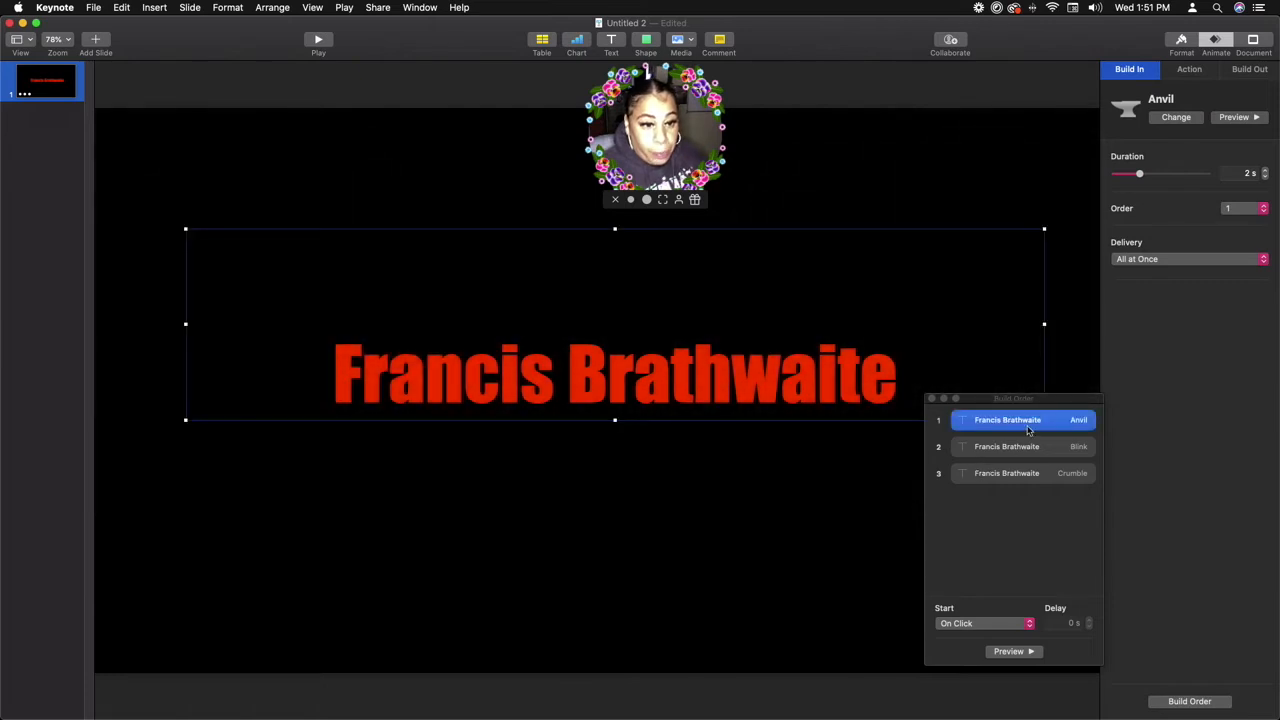
Step: Compare the After Transition and On Click start options for the Anvil build, and set it to After Transition
{"action": "left_click", "coordinate": [1030, 425]}
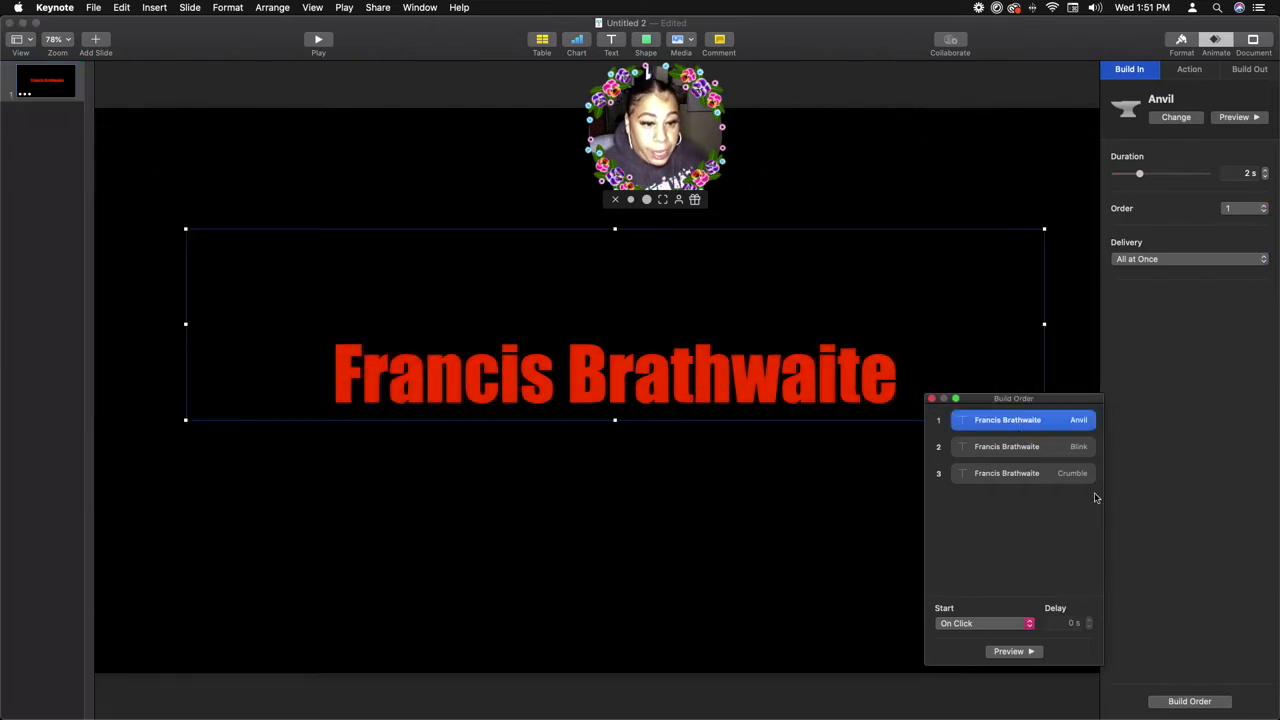
{"action": "left_click", "coordinate": [1030, 626]}
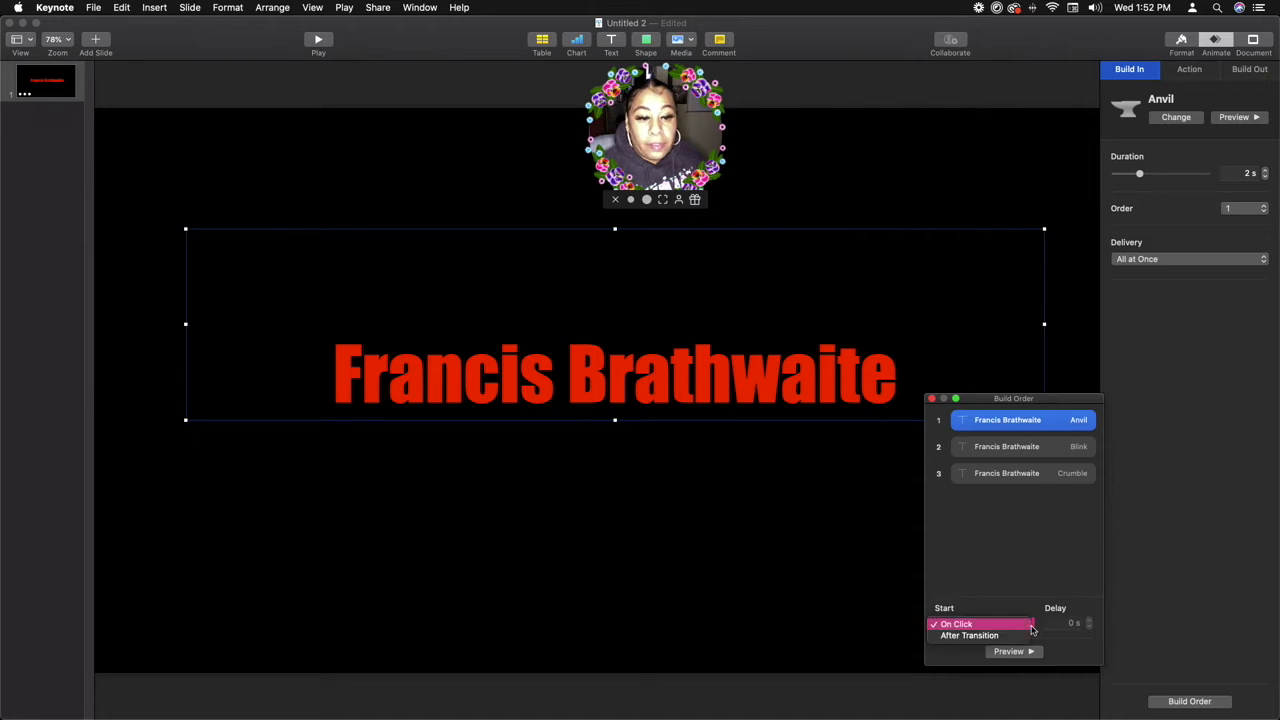
{"action": "left_click", "coordinate": [970, 638]}
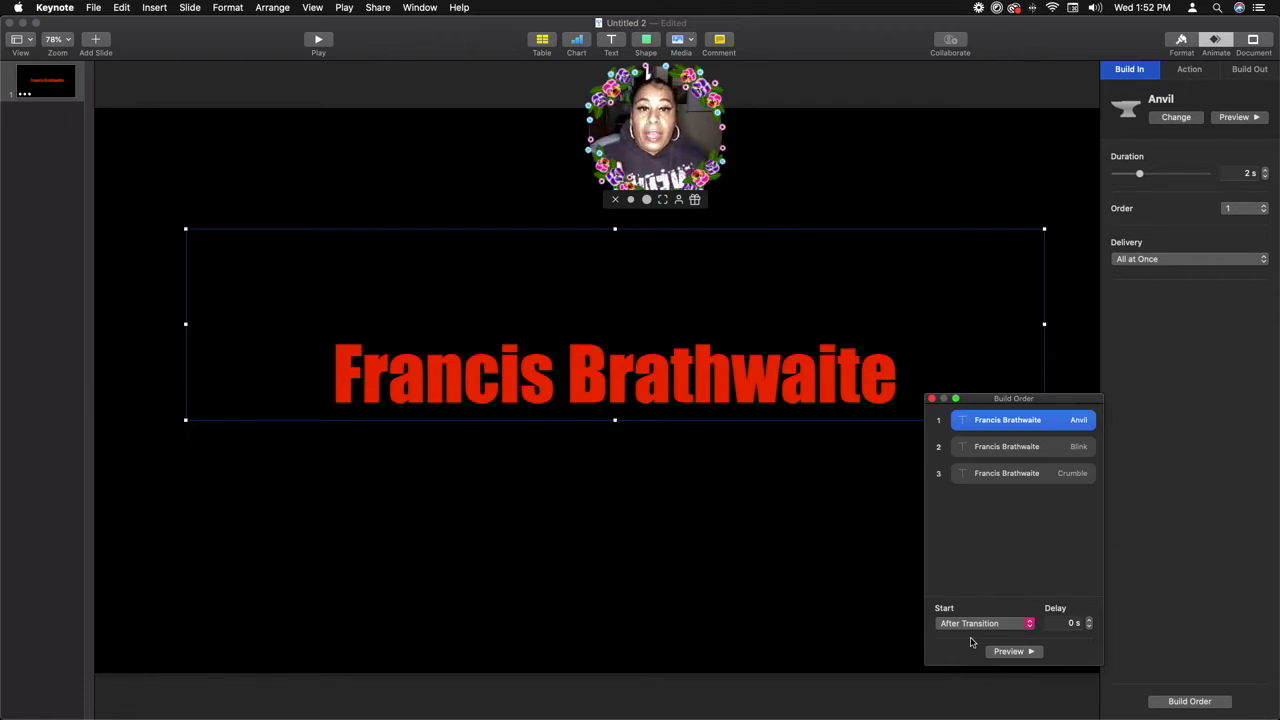
{"action": "left_click", "coordinate": [969, 624]}
{"action": "left_click", "coordinate": [970, 609]}
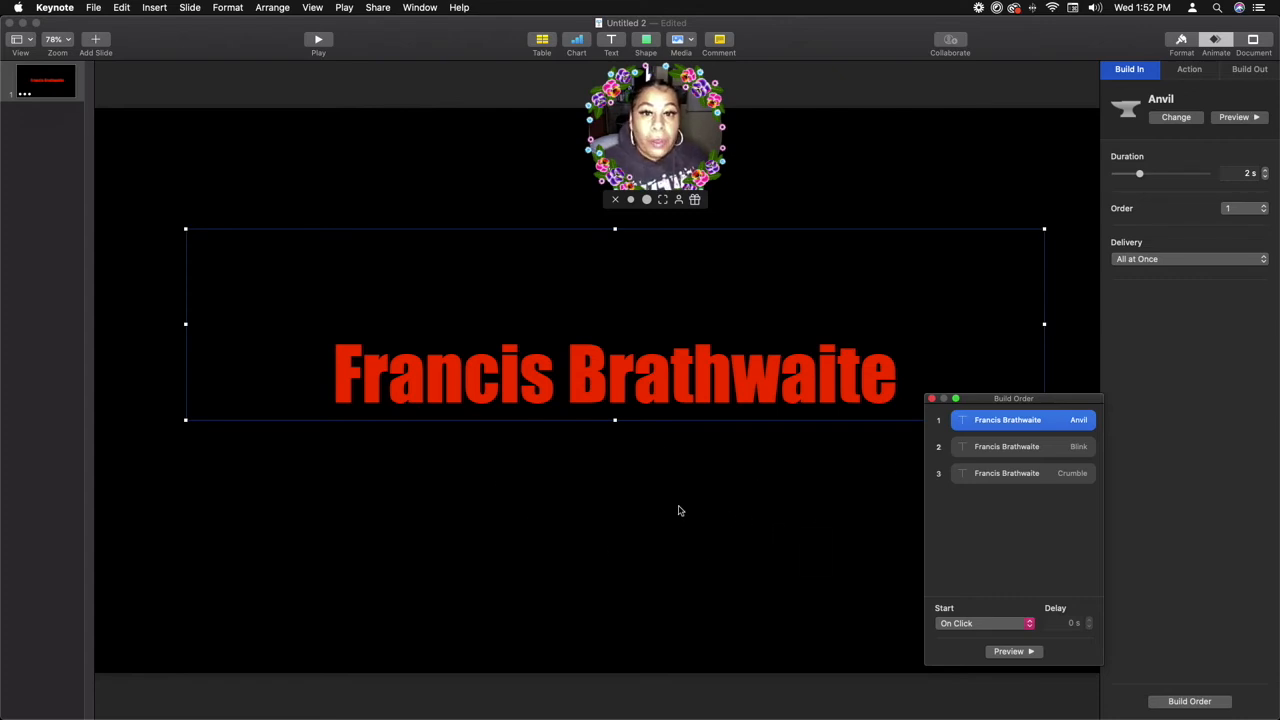
{"action": "left_click", "coordinate": [987, 624]}
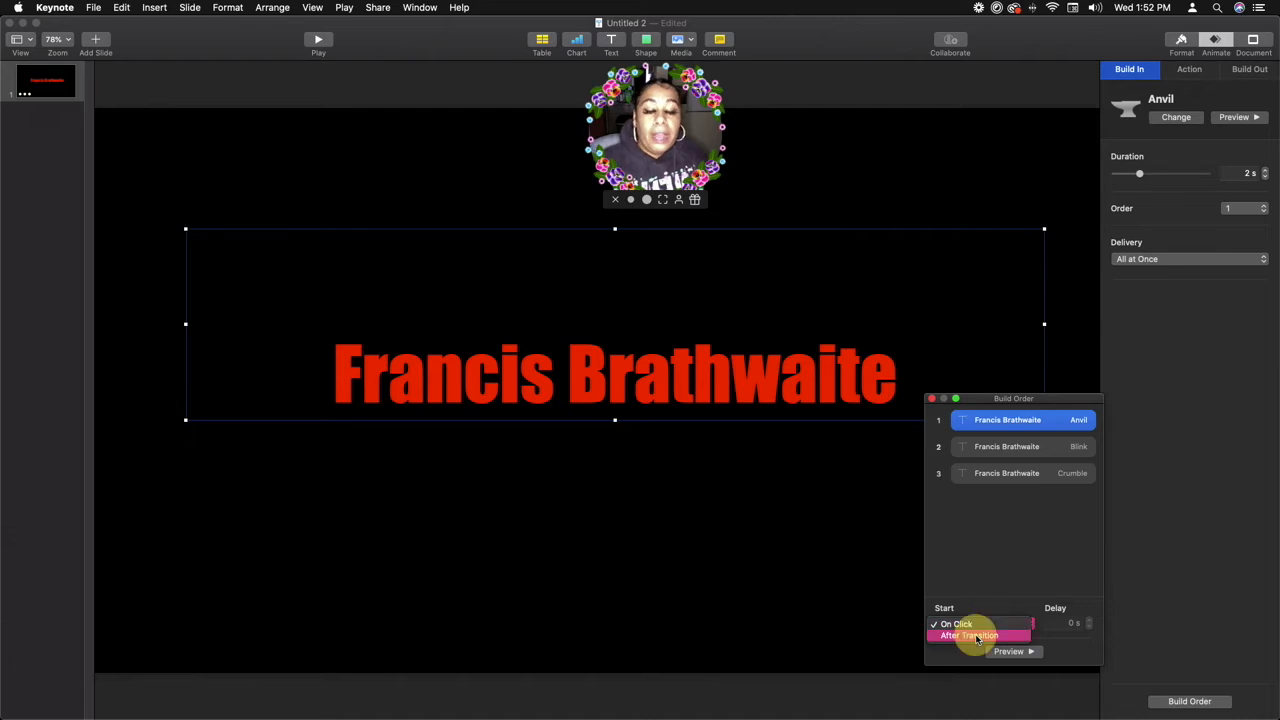
{"action": "left_click", "coordinate": [972, 635]}
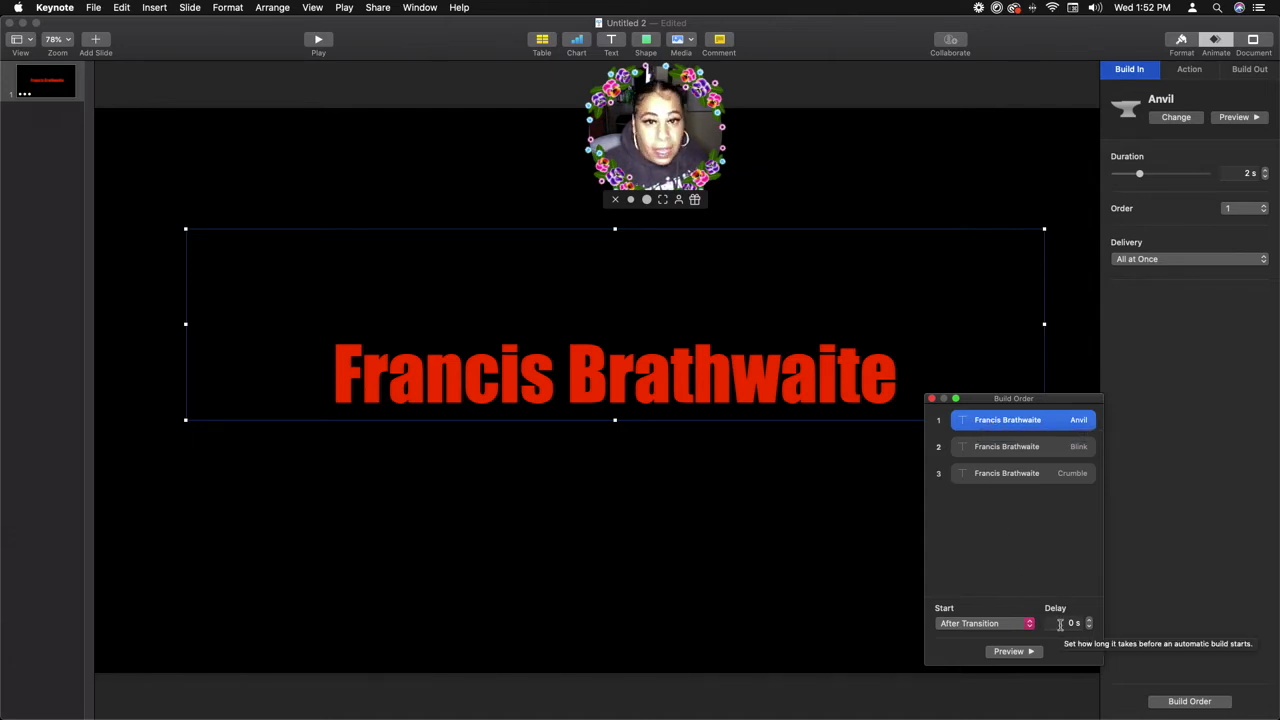
Step: Select the Blink build in the build order and set it to start After Build 1
{"action": "left_click", "coordinate": [1017, 450]}
{"action": "left_click", "coordinate": [1015, 624]}
{"action": "left_click", "coordinate": [995, 637]}
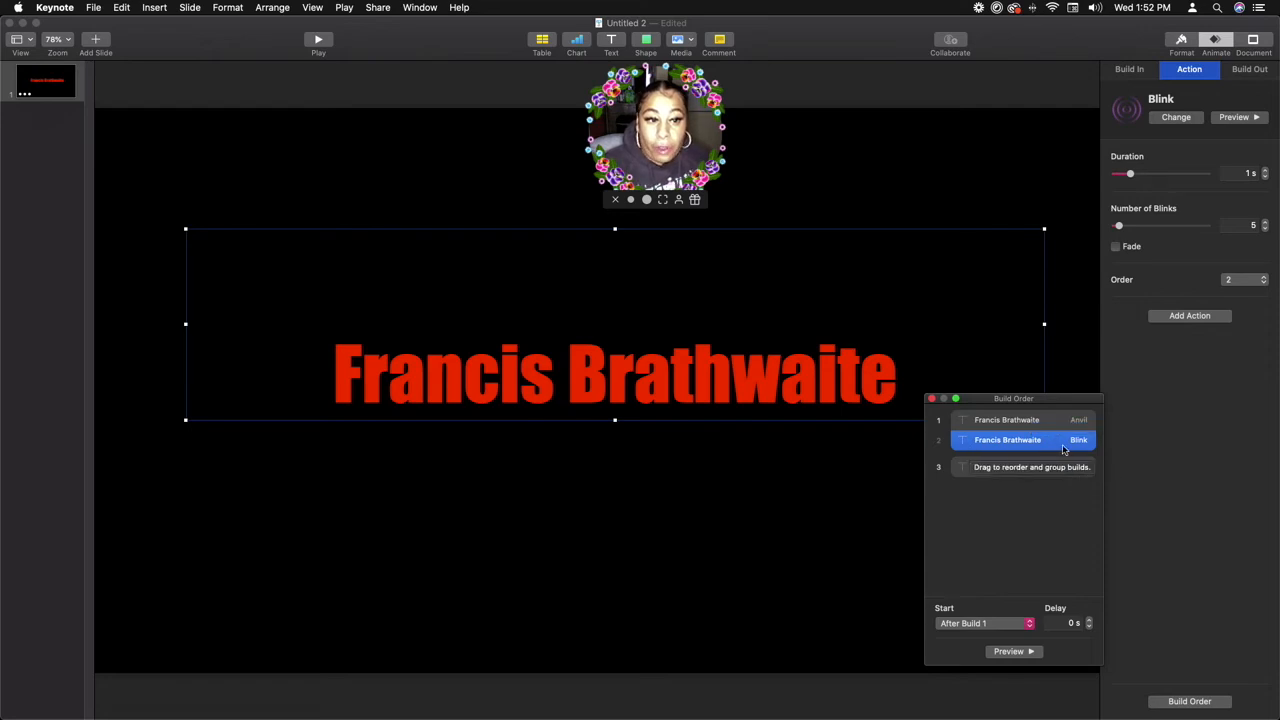
Step: Set the Blink build's delay to 1.00 s and check it against the Anvil build's start settings
{"action": "left_click", "coordinate": [1090, 620]}
{"action": "left_click", "coordinate": [1090, 620]}
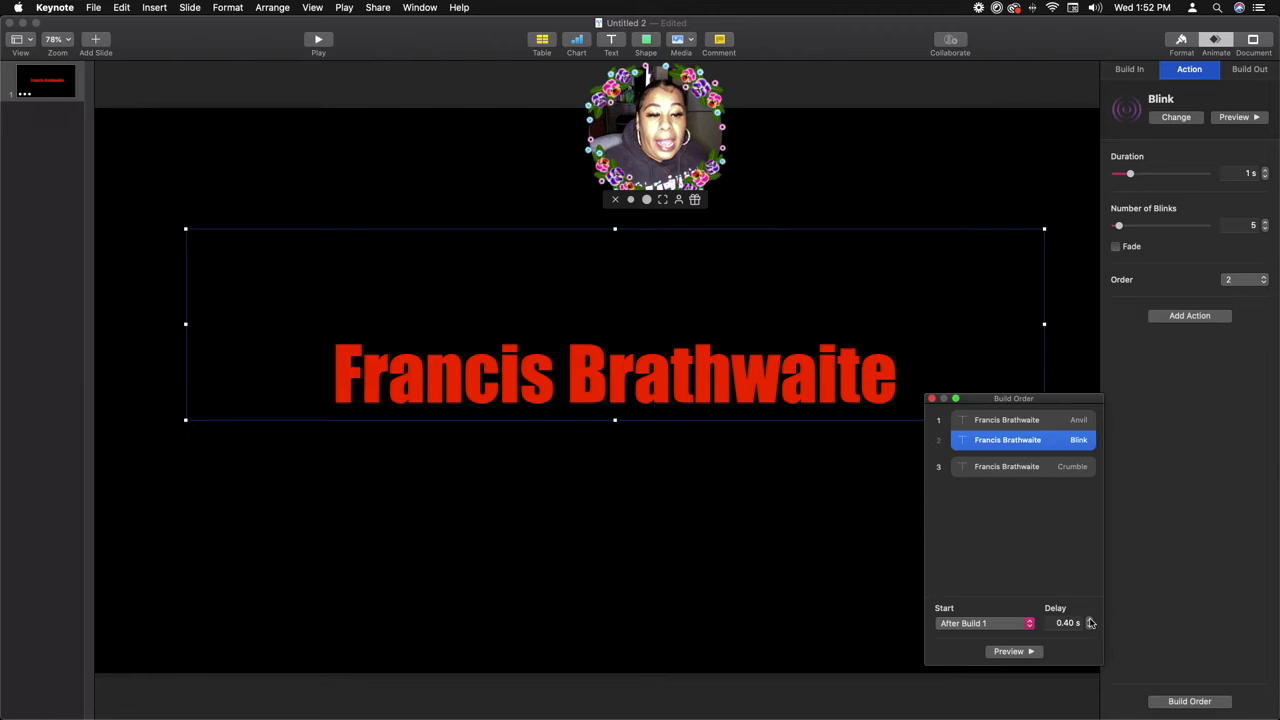
{"action": "left_click", "coordinate": [1090, 620]}
{"action": "left_click", "coordinate": [1090, 620]}
{"action": "left_click", "coordinate": [1090, 620]}
{"action": "left_click", "coordinate": [1090, 620]}
{"action": "left_click", "coordinate": [1090, 620]}
{"action": "left_click", "coordinate": [1090, 620]}
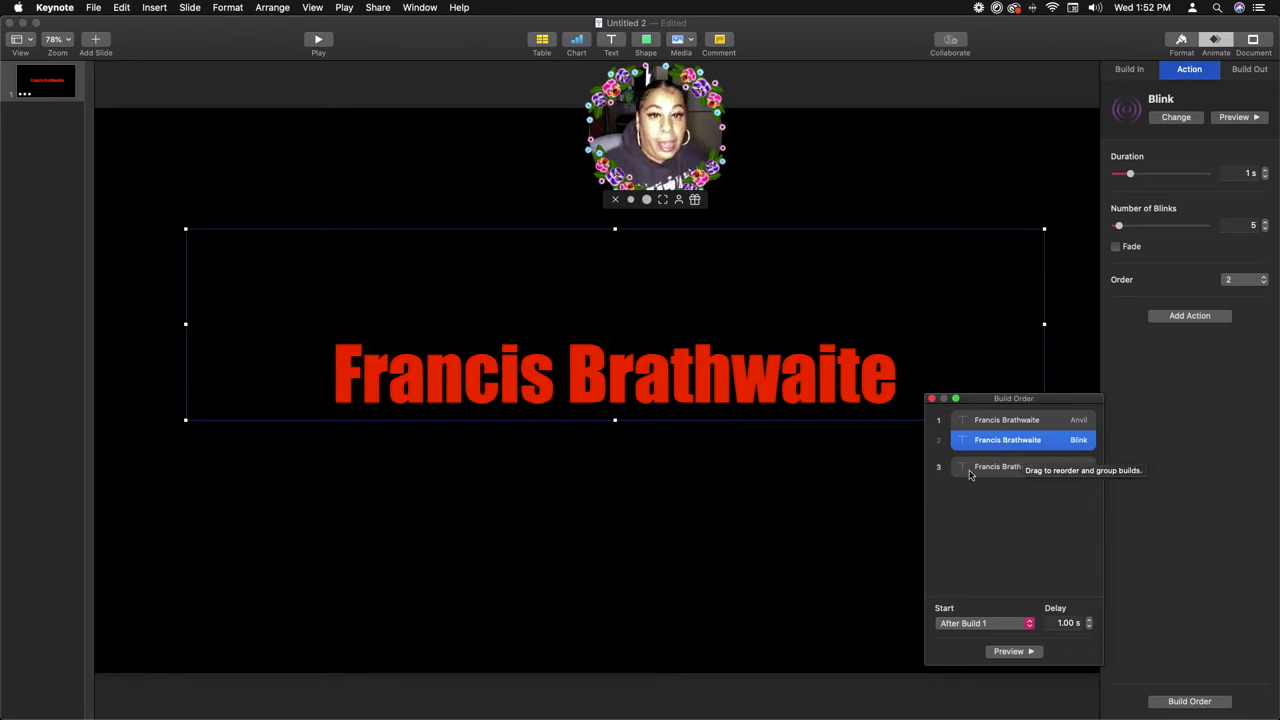
{"action": "left_click", "coordinate": [1022, 421]}
{"action": "left_click", "coordinate": [1018, 441]}
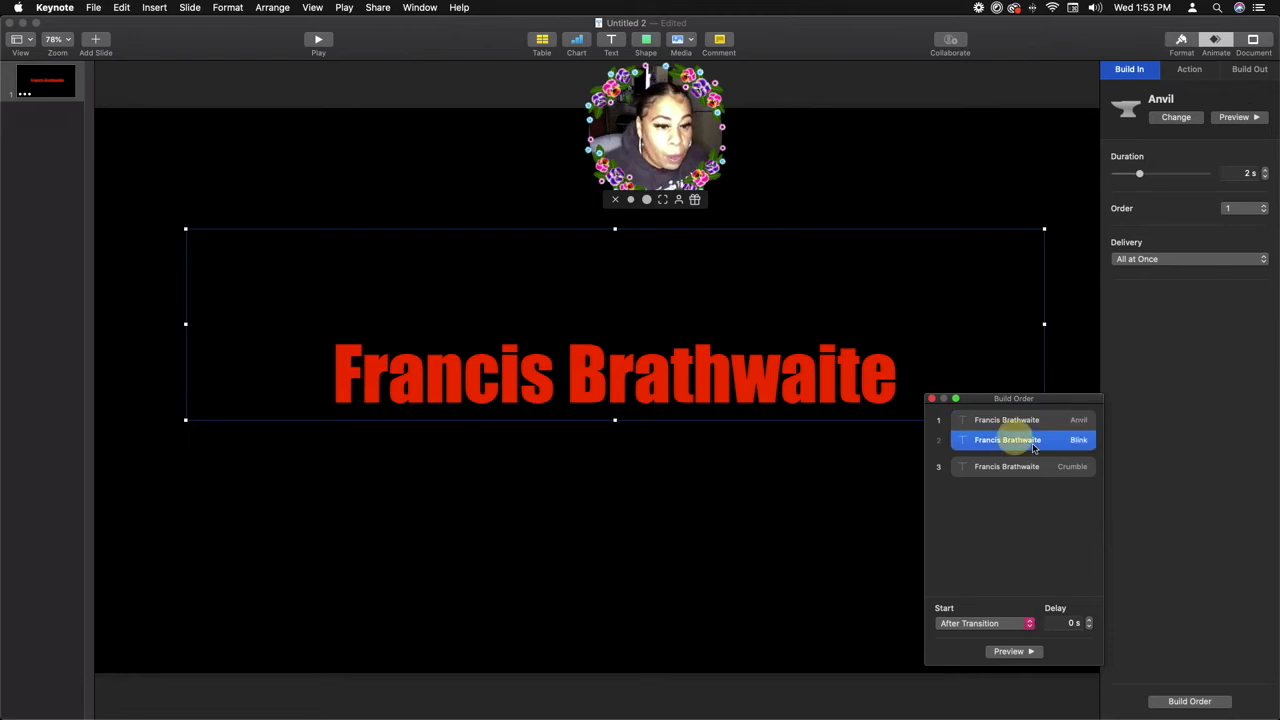
Step: Preview the Blink build and set the Crumble build to start After Build 2
{"action": "left_click", "coordinate": [1018, 652]}
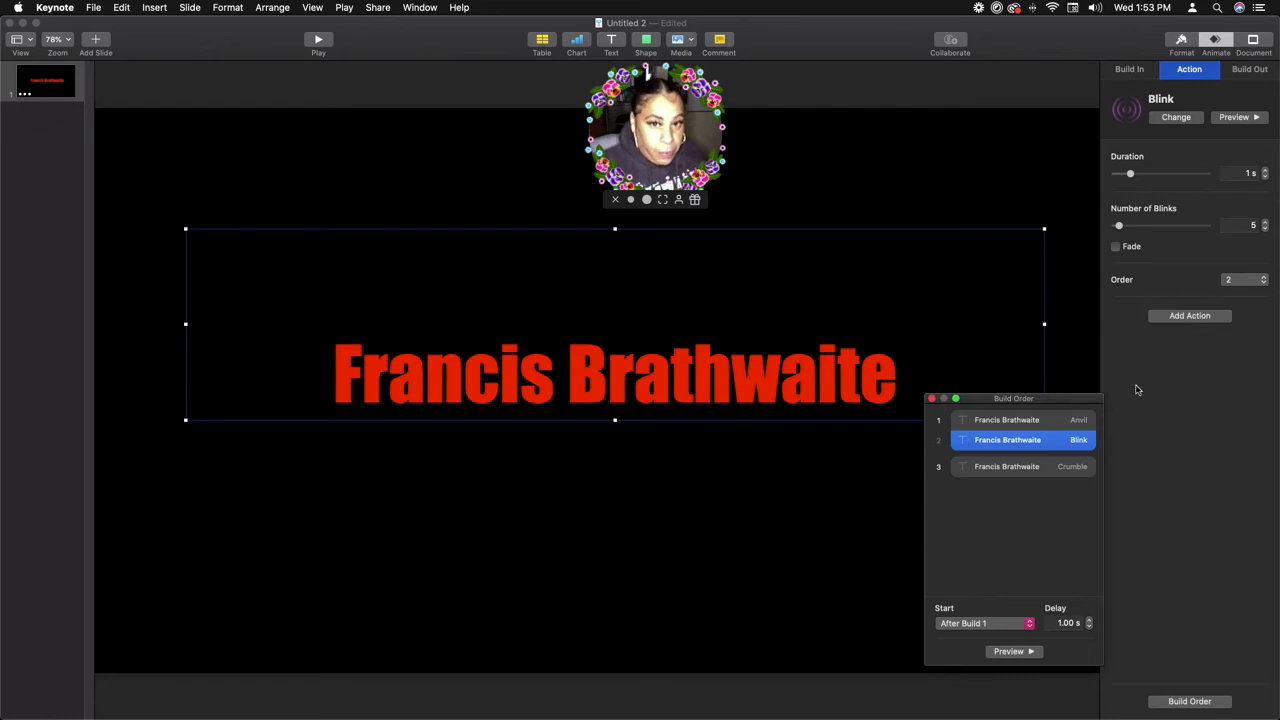
{"action": "left_click", "coordinate": [1040, 470]}
{"action": "left_click", "coordinate": [1029, 623]}
{"action": "left_click", "coordinate": [1008, 636]}
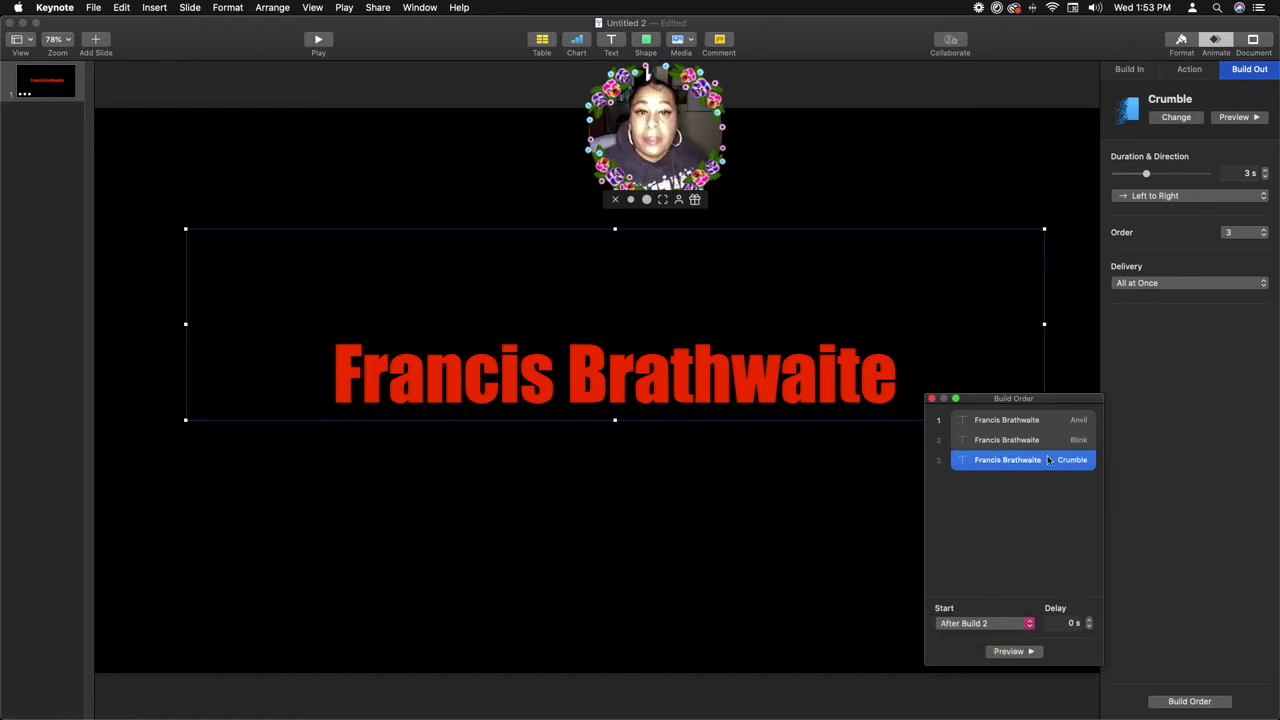
Step: Set the Crumble build's delay to 2.00 s, preview it and close the build order
{"action": "left_click", "coordinate": [1090, 620]}
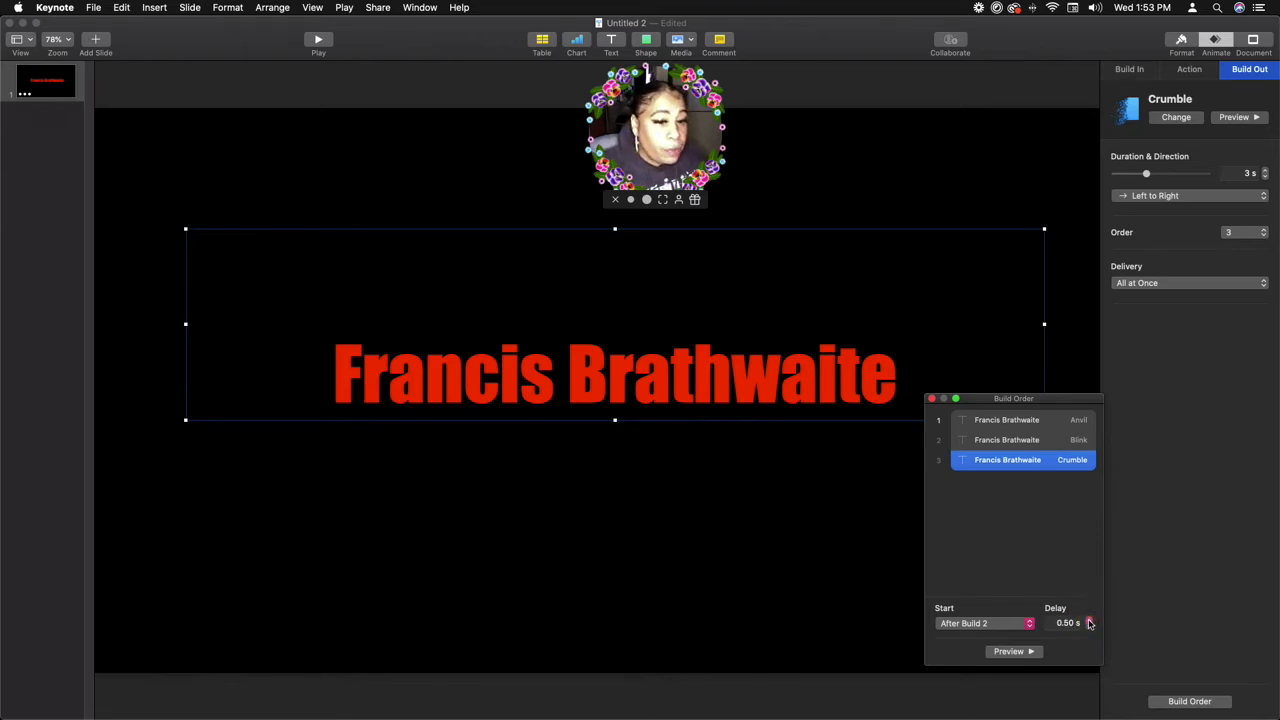
{"action": "left_click", "coordinate": [1090, 620]}
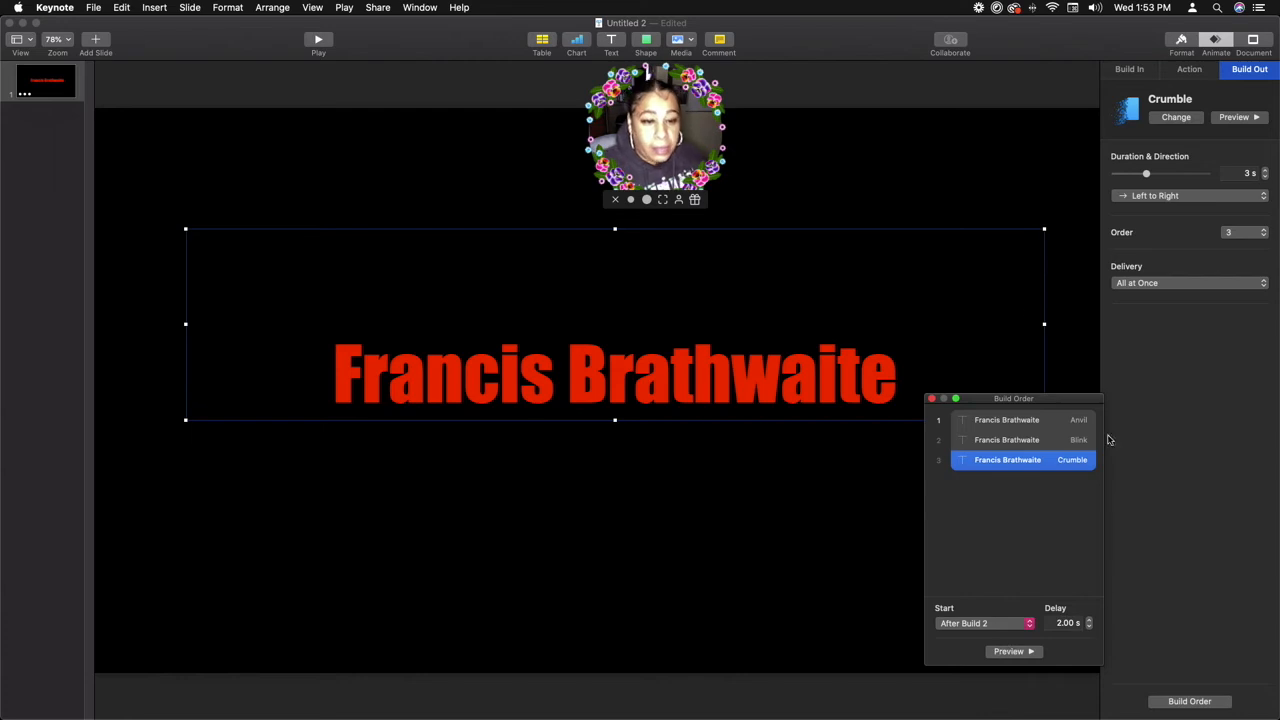
{"action": "left_click", "coordinate": [1010, 653]}
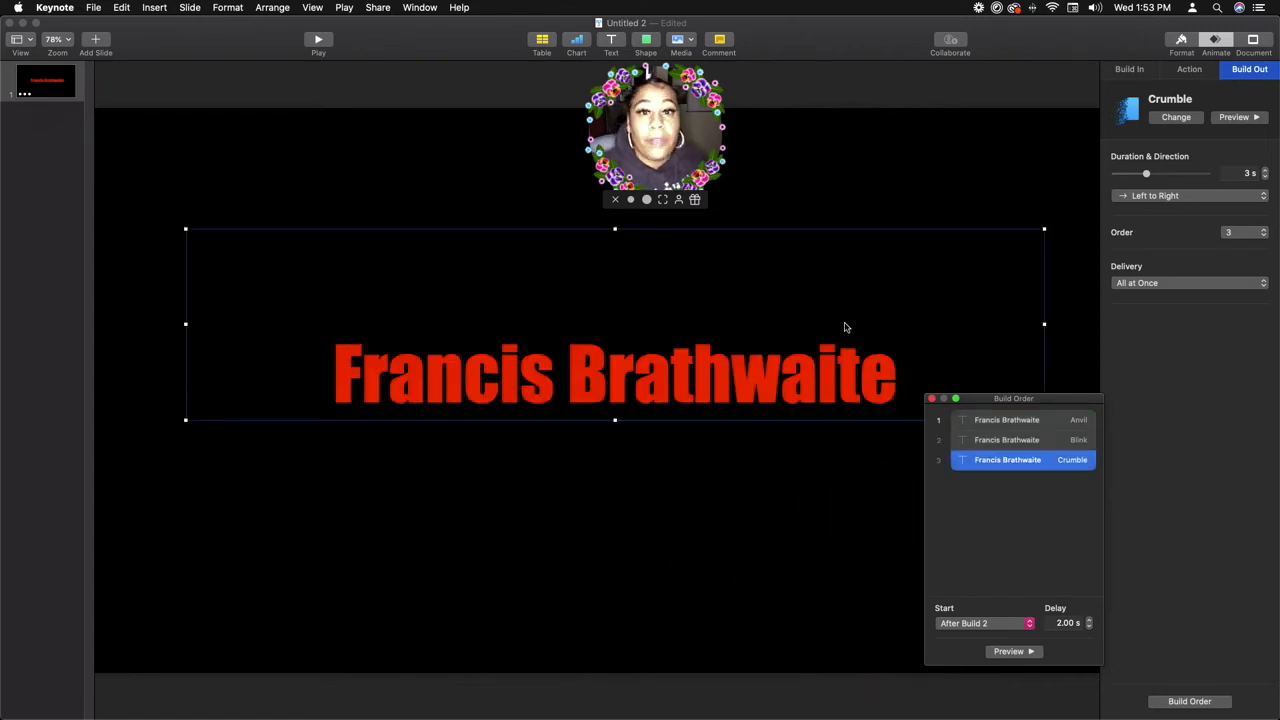
{"action": "left_click", "coordinate": [931, 398]}
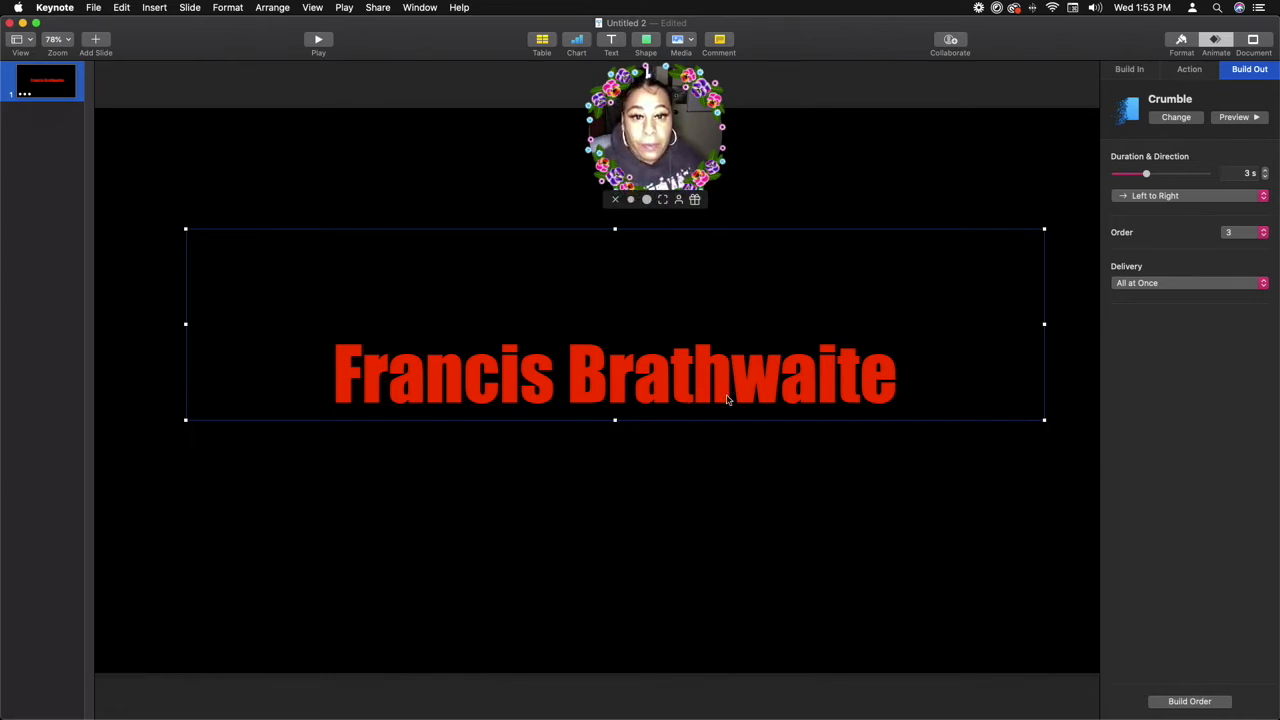
Step: Deselect the title and show the slide's background fill settings
{"action": "left_click", "coordinate": [887, 525]}
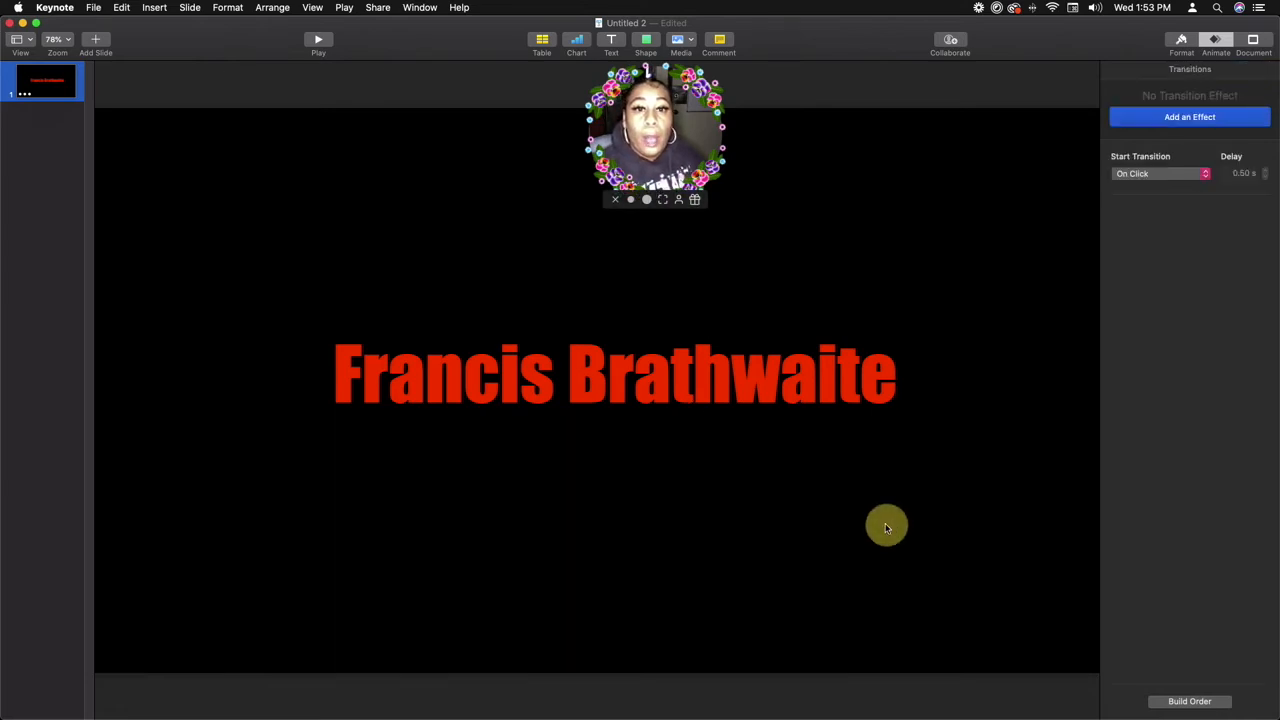
{"action": "left_click", "coordinate": [1181, 42]}
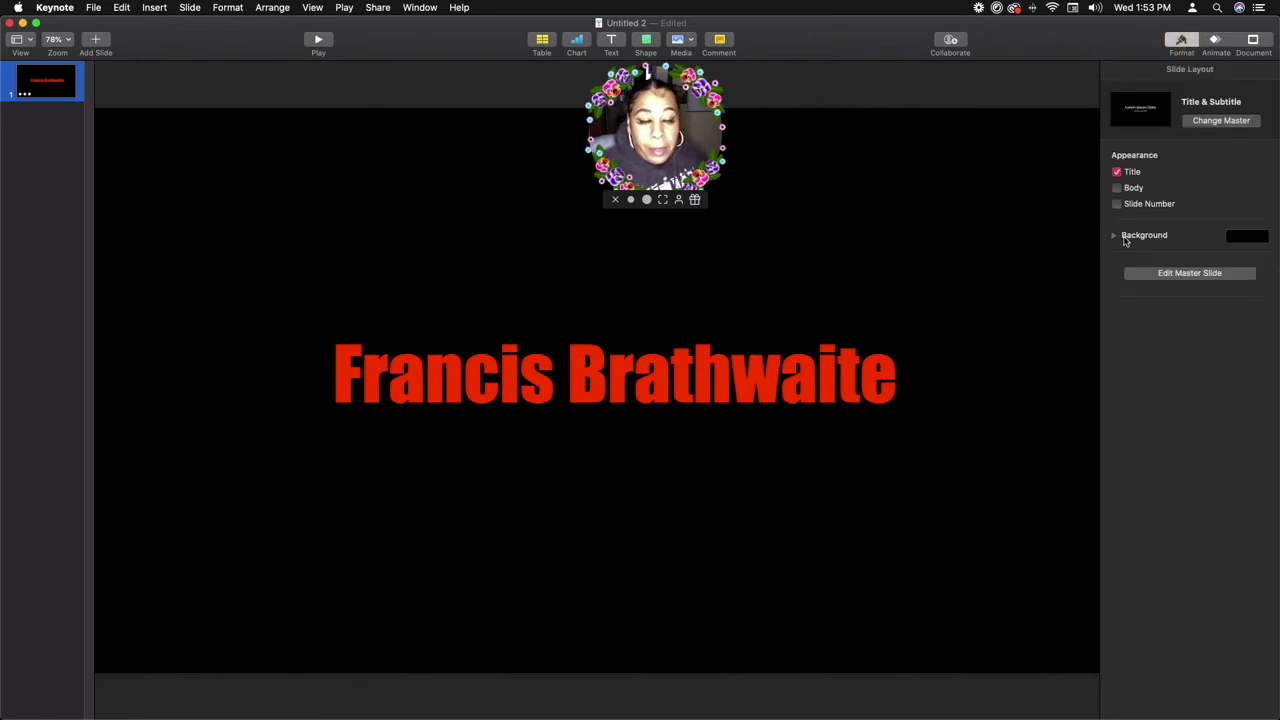
{"action": "left_click", "coordinate": [1115, 237]}
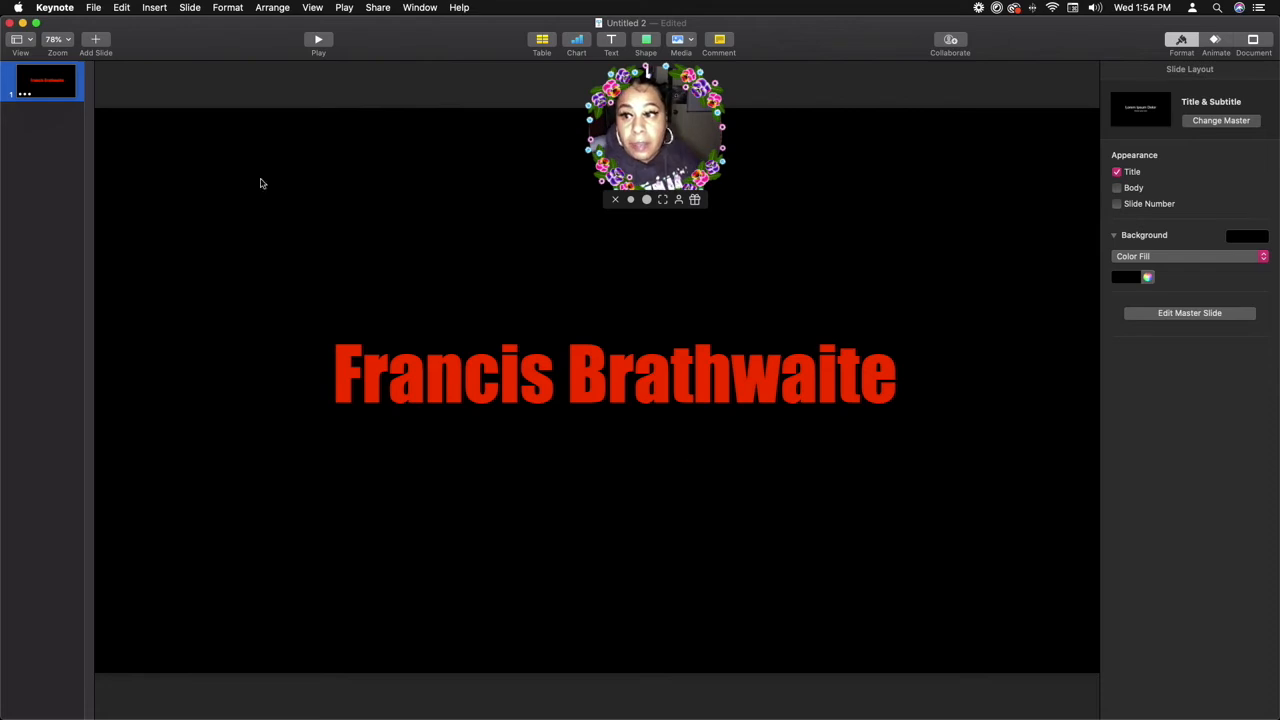
Step: Switch to iMovie and play the part of the timeline with the Subscribe button overlay
{"action": "mouse_move", "coordinate": [10, 145]}
{"action": "left_click", "coordinate": [12, 343]}
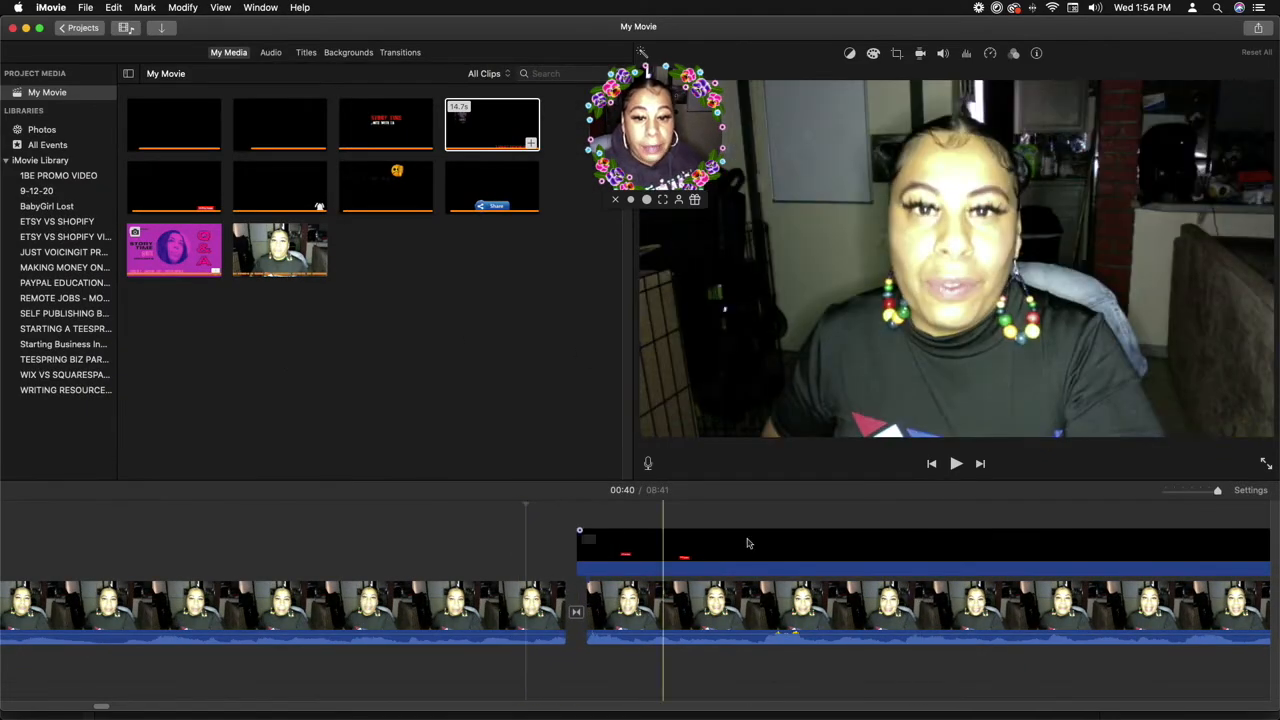
{"action": "left_click", "coordinate": [957, 464]}
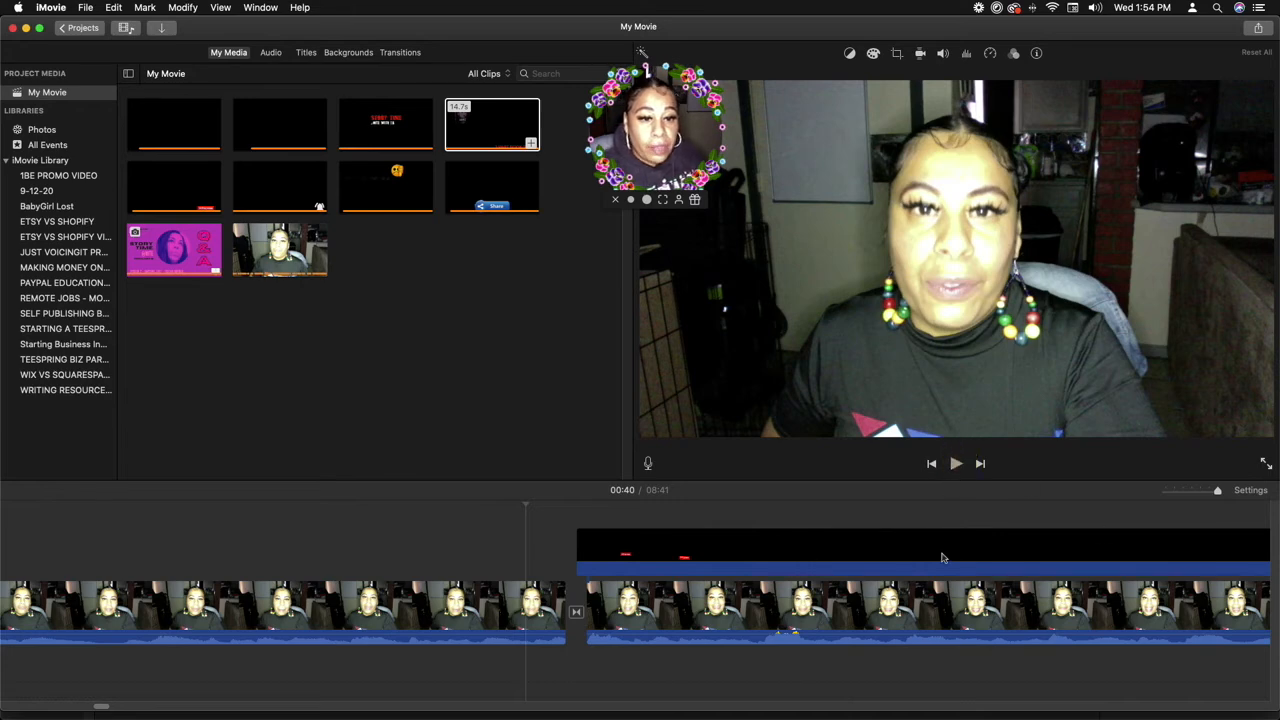
{"action": "left_click", "coordinate": [956, 465]}
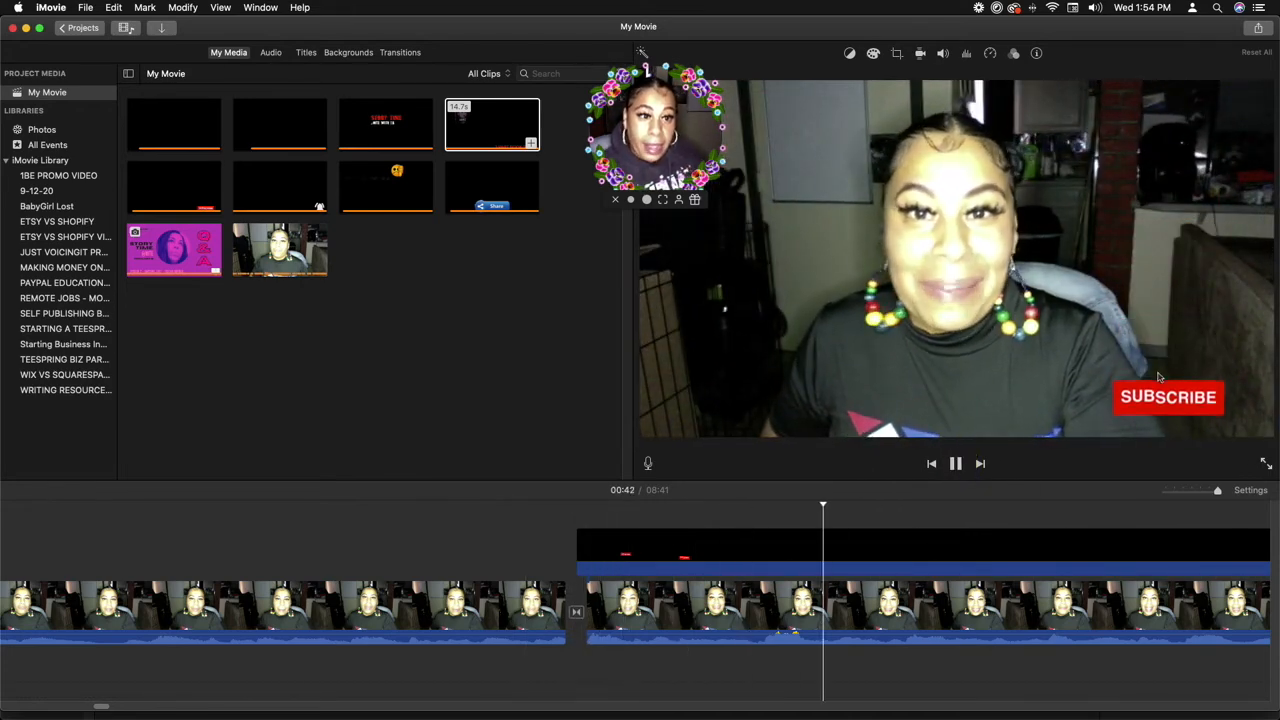
{"action": "left_click", "coordinate": [955, 465]}
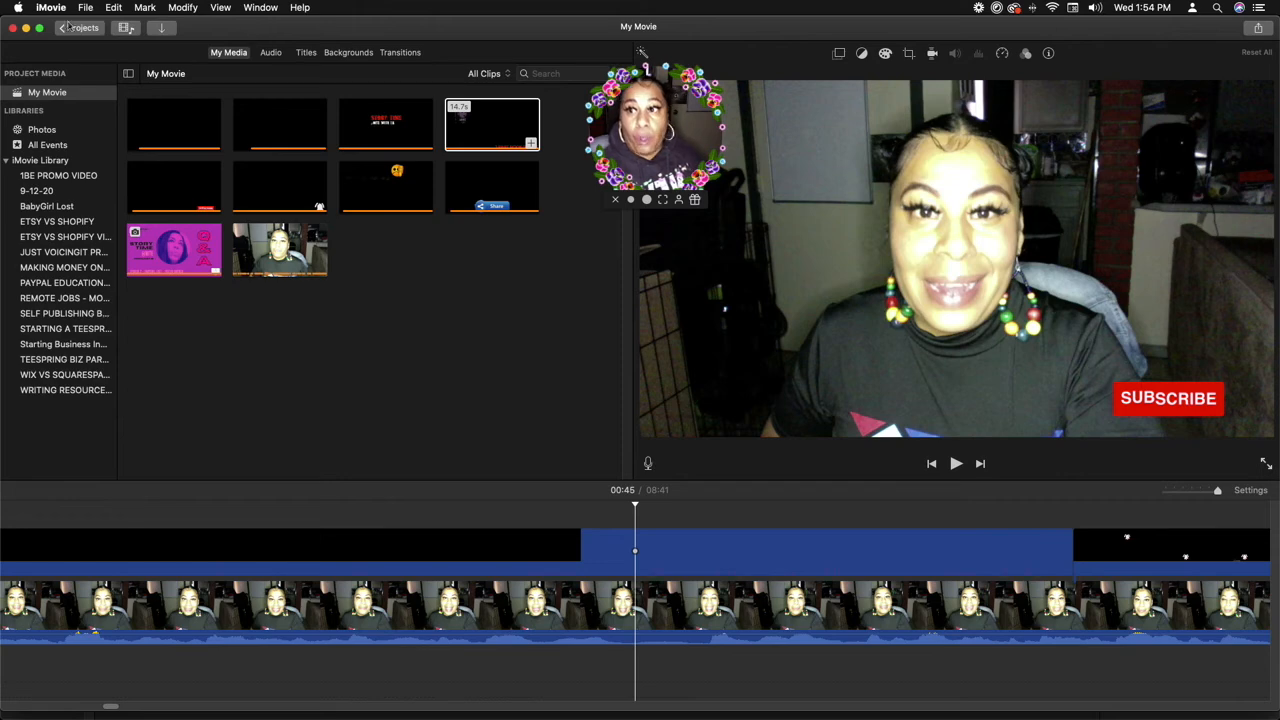
Step: Return to Keynote, try No Fill as the slide background and restore the black color fill
{"action": "left_click", "coordinate": [26, 28]}
{"action": "mouse_move", "coordinate": [3, 103]}
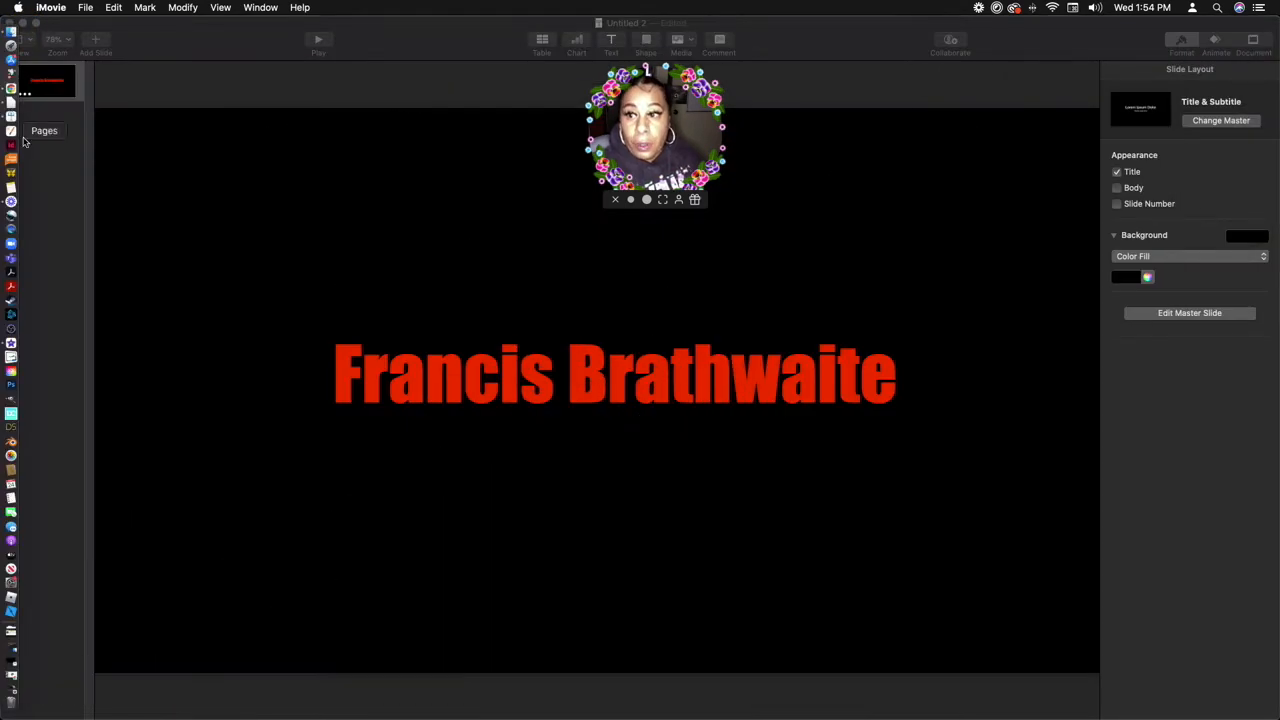
{"action": "left_click", "coordinate": [1166, 260]}
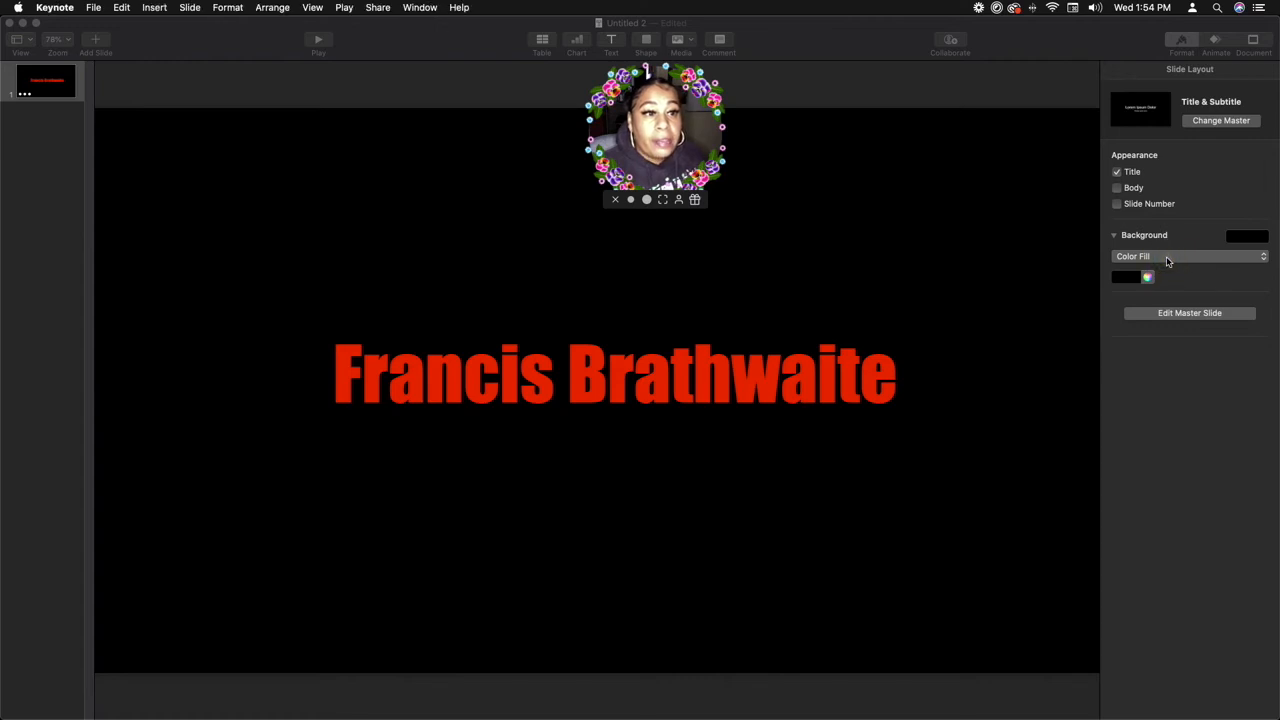
{"action": "left_click", "coordinate": [1166, 258]}
{"action": "left_click", "coordinate": [1126, 245]}
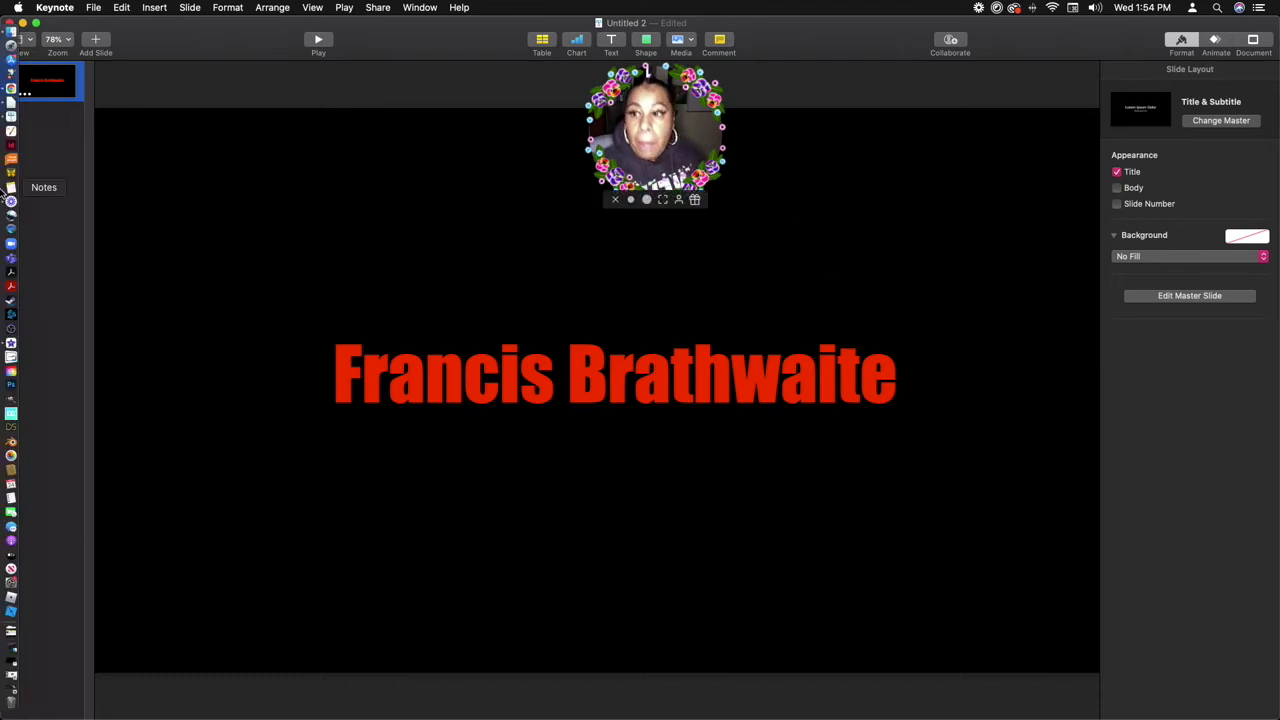
{"action": "left_click", "coordinate": [1260, 255]}
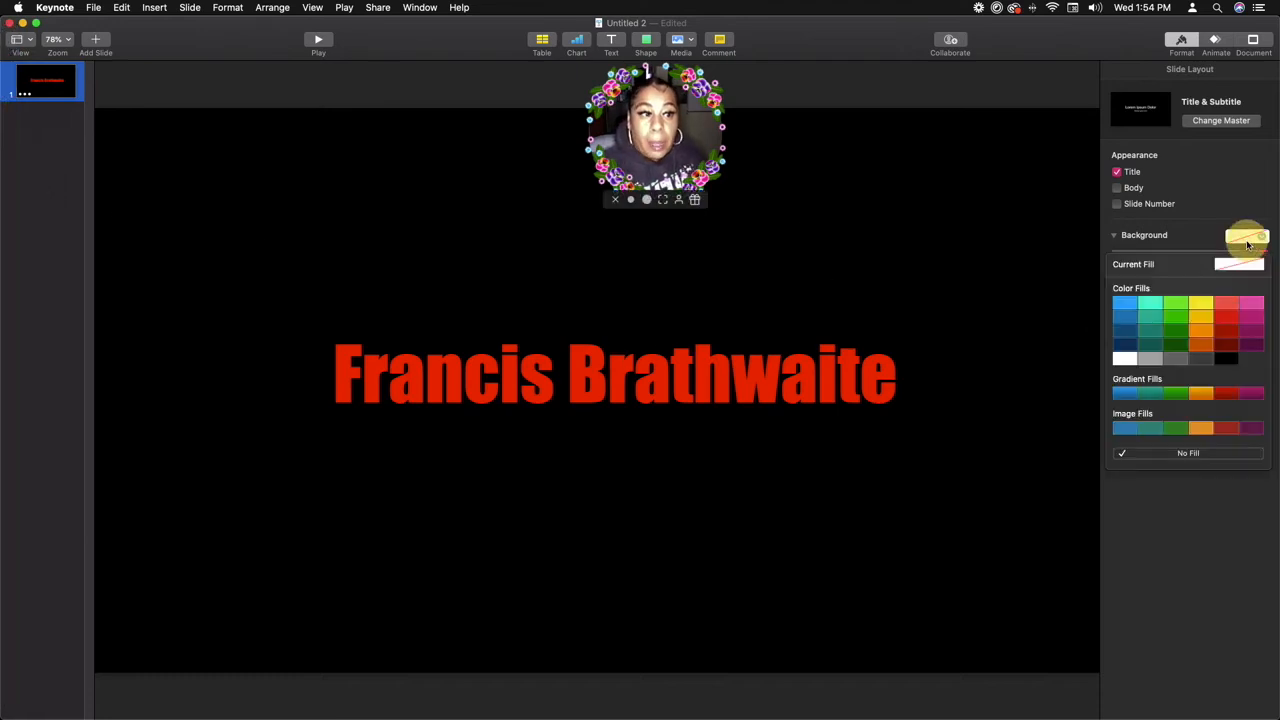
{"action": "left_click", "coordinate": [1232, 360]}
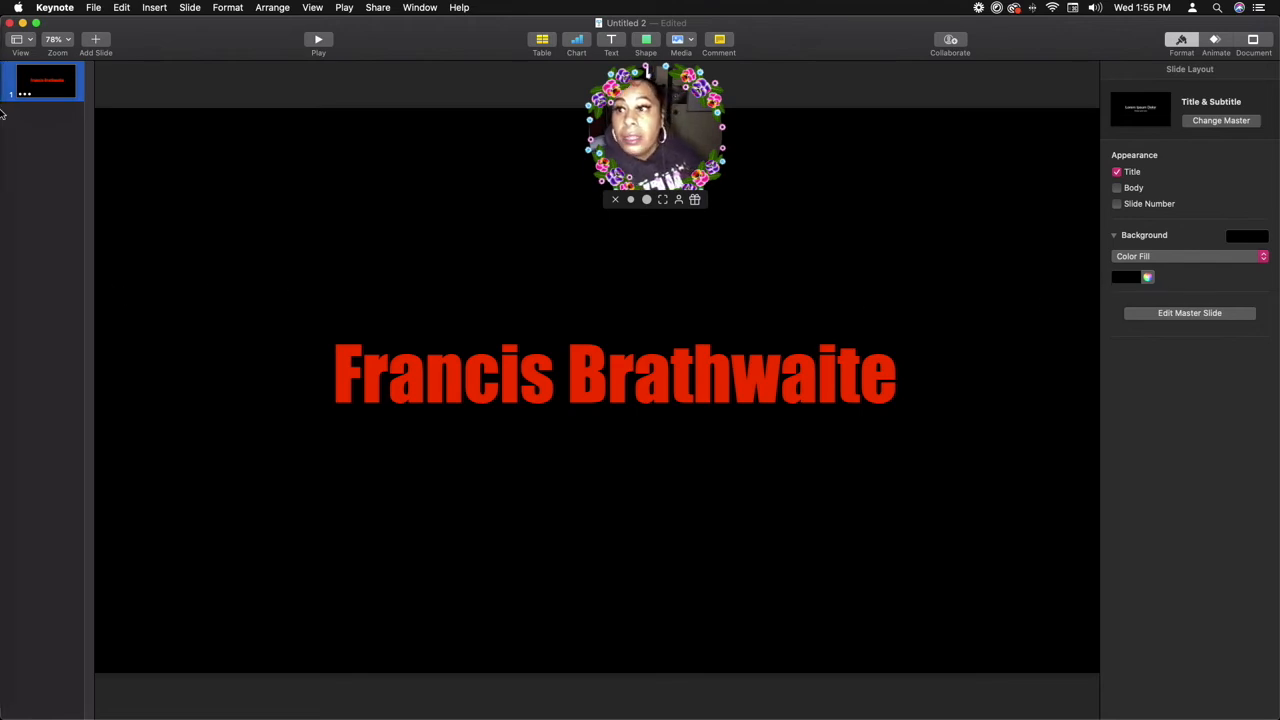
Step: Switch to iMovie and play the opening title clips with the black background
{"action": "left_click", "coordinate": [11, 343]}
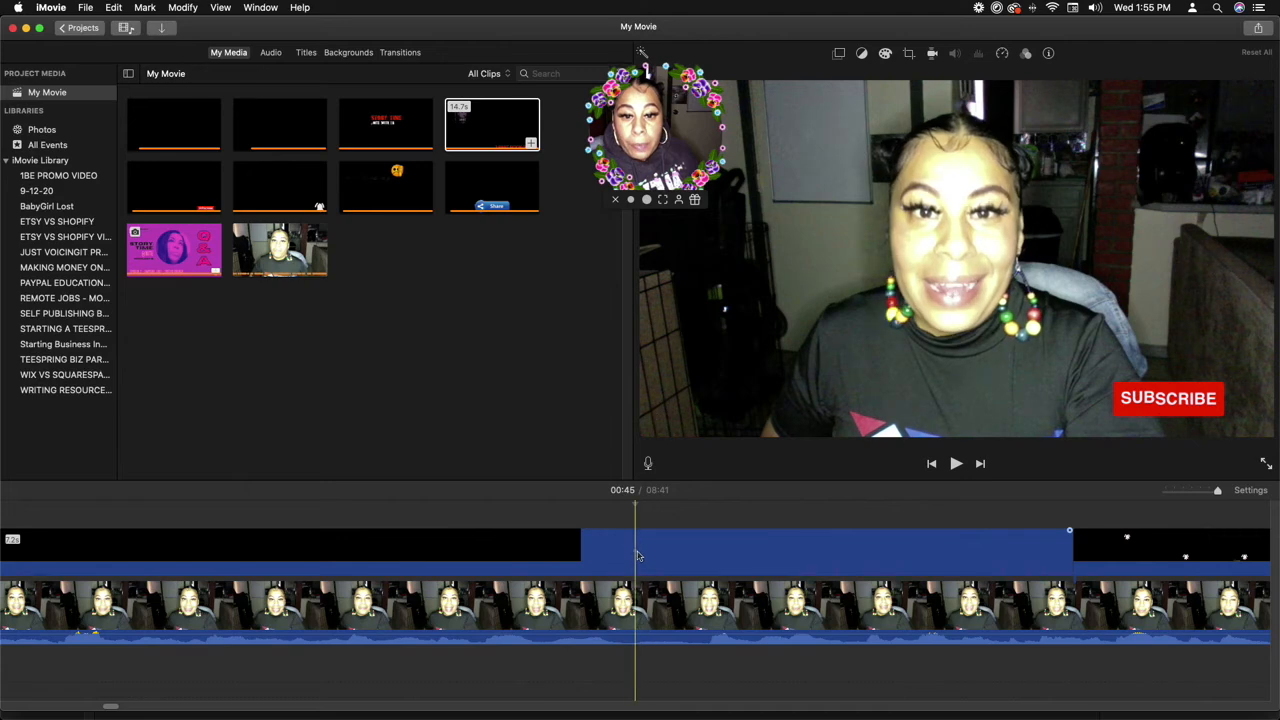
{"action": "scroll", "coordinate": [634, 556], "scroll_direction": "left", "scroll_amount": 15}
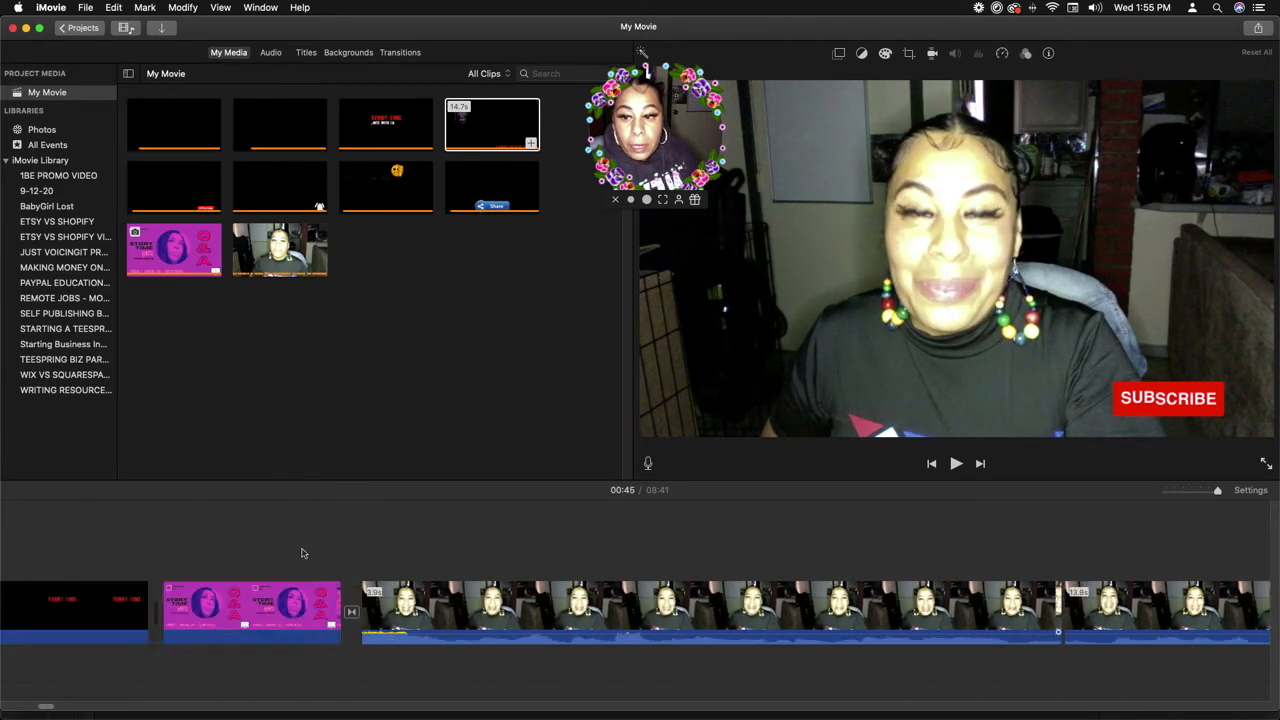
{"action": "left_click", "coordinate": [383, 563]}
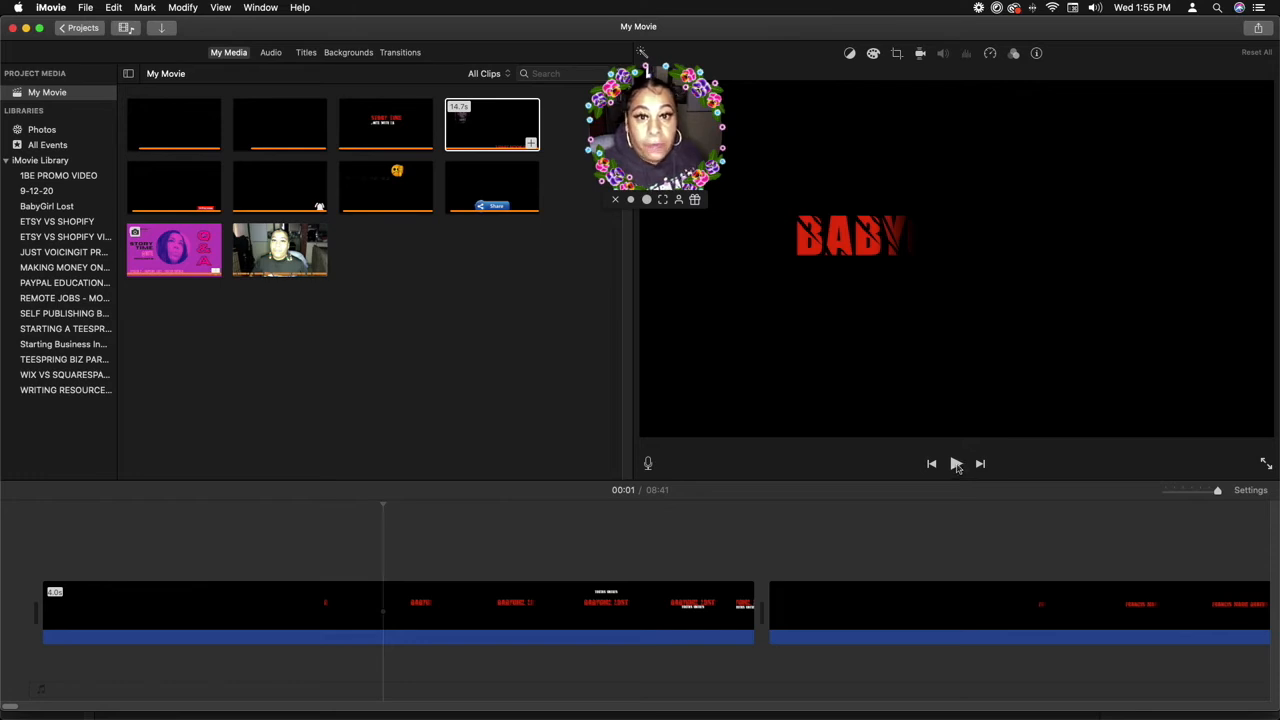
{"action": "left_click", "coordinate": [956, 464]}
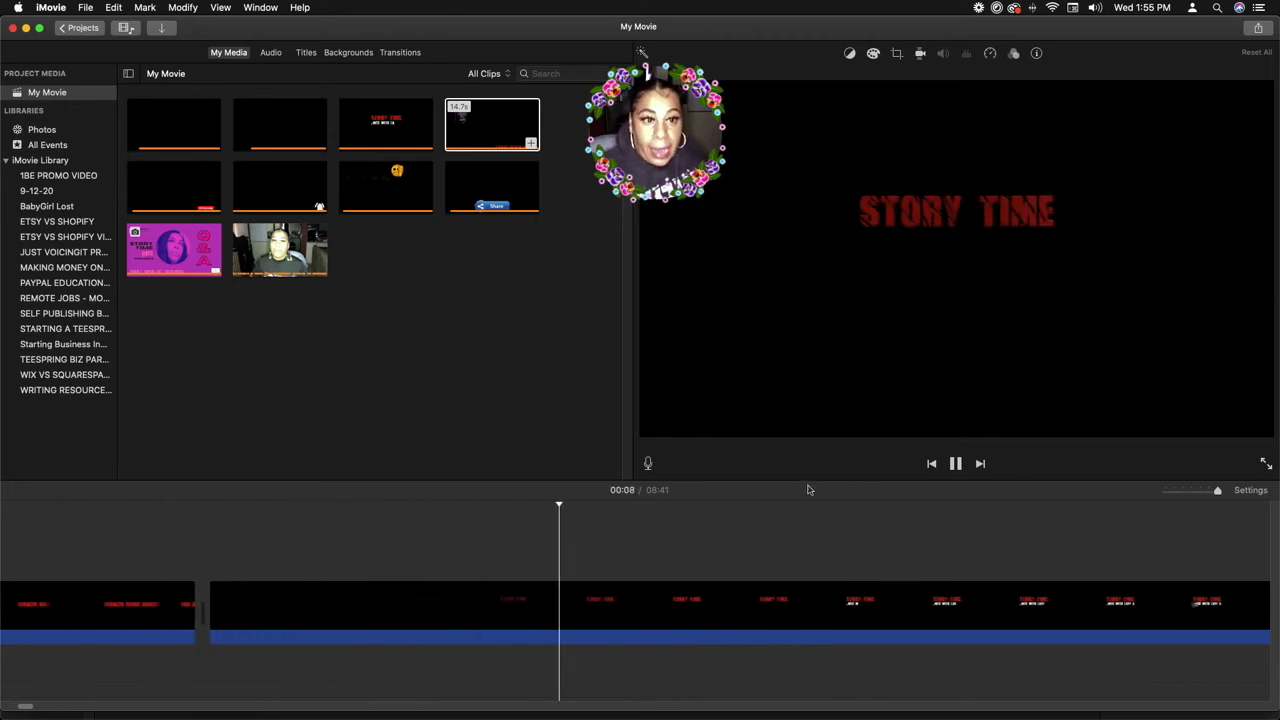
{"action": "left_click", "coordinate": [956, 464]}
Step: Play the part of the timeline where the notification bell overlay covers the talking video
{"action": "scroll", "coordinate": [1023, 540], "scroll_direction": "right", "scroll_amount": 10}
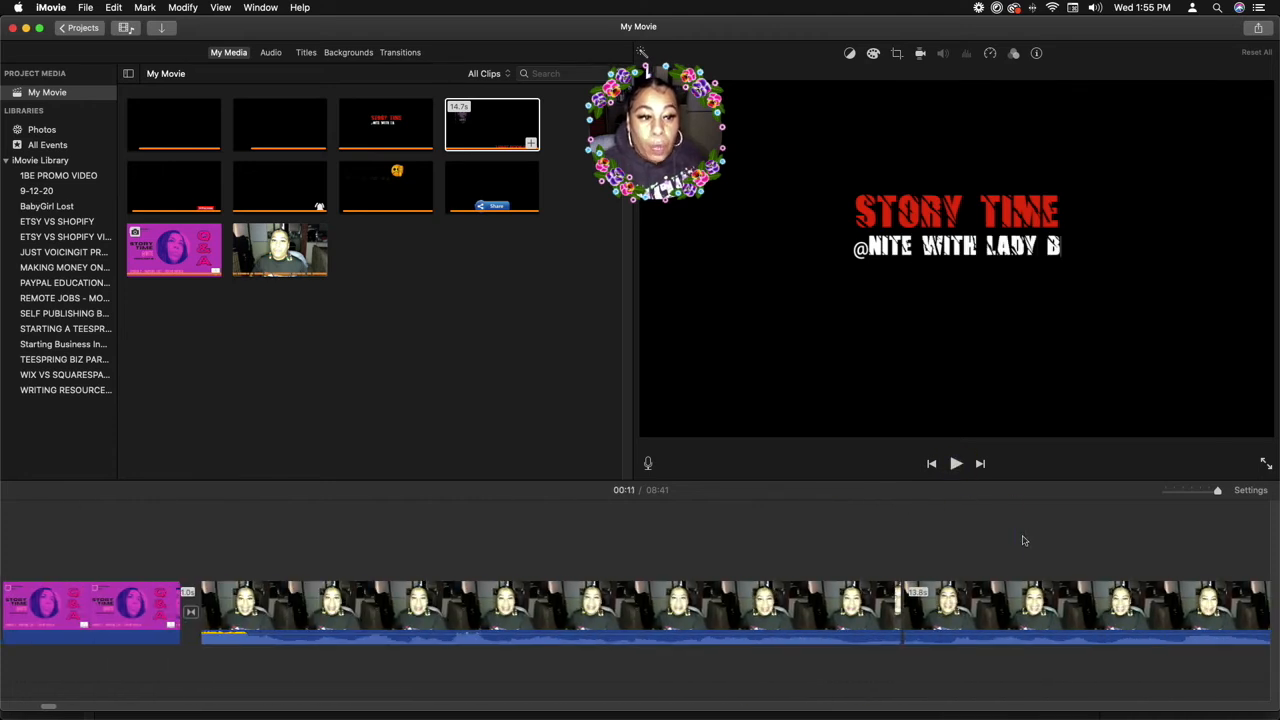
{"action": "scroll", "coordinate": [1023, 540], "scroll_direction": "right", "scroll_amount": 3}
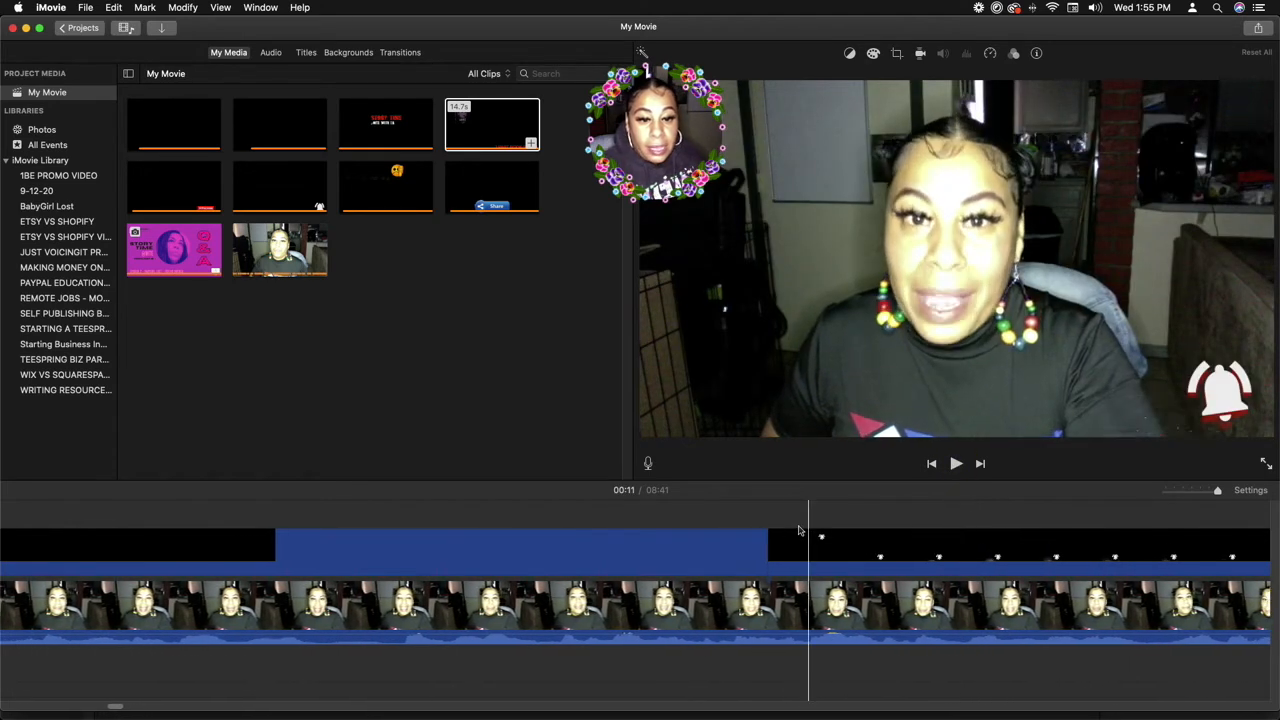
{"action": "left_click", "coordinate": [763, 523]}
{"action": "left_click", "coordinate": [956, 464]}
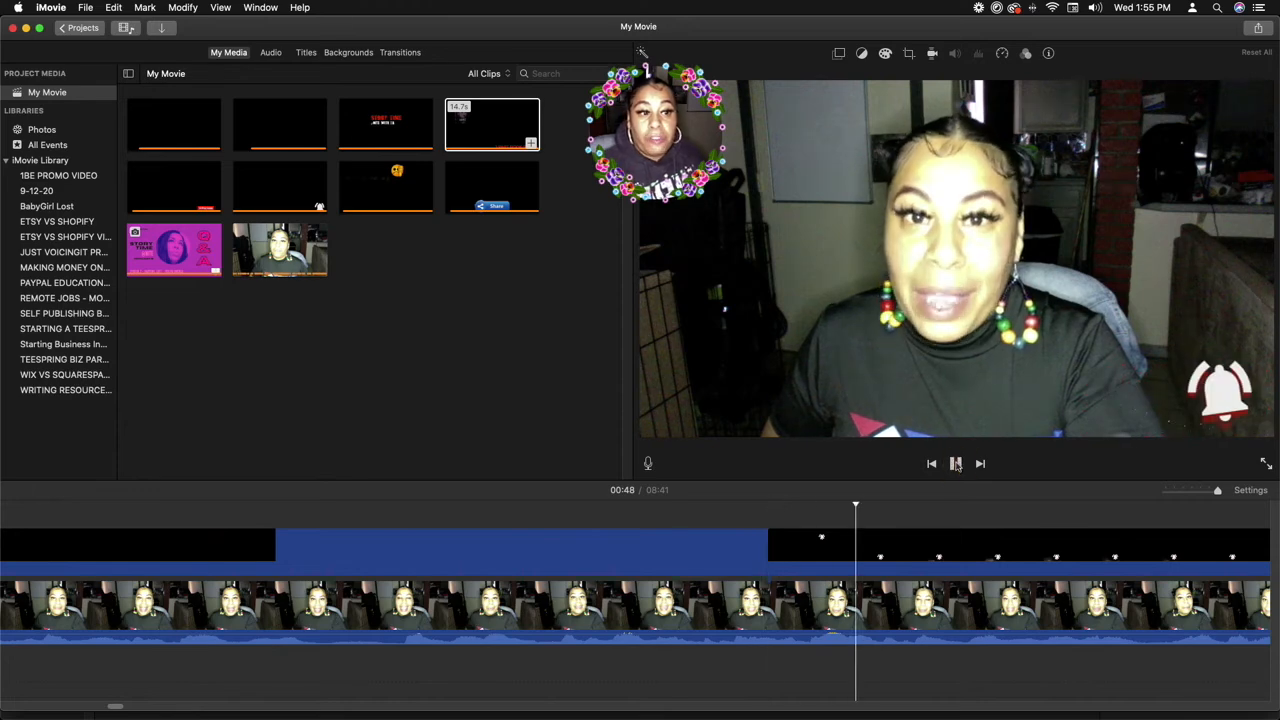
{"action": "left_click", "coordinate": [956, 464]}
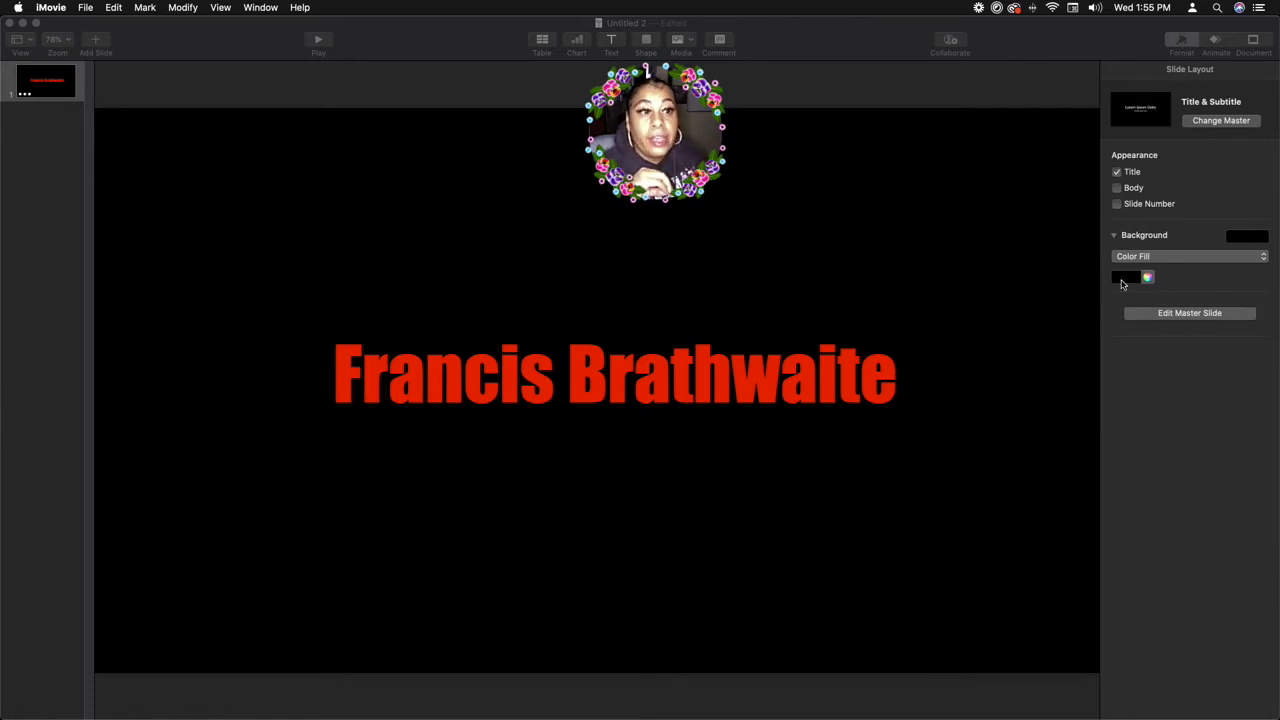
Step: Switch back to Keynote and set the slide background to No Fill
{"action": "left_click", "coordinate": [1220, 257]}
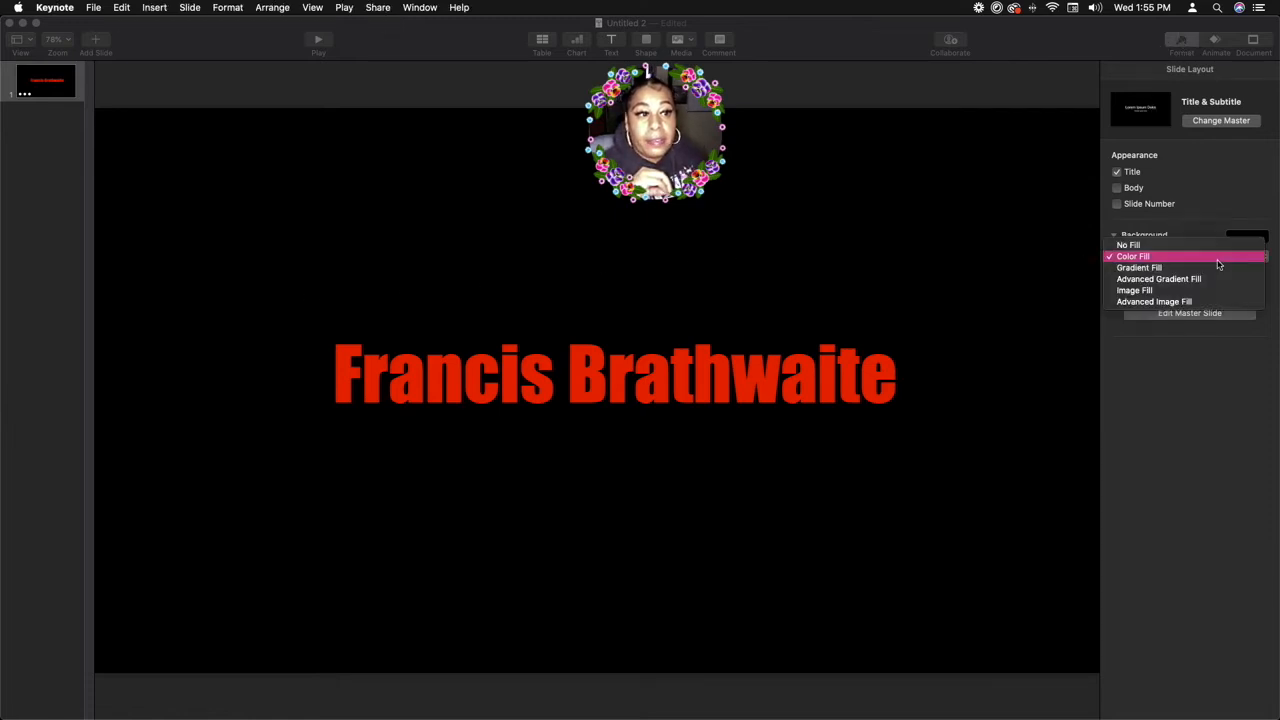
{"action": "left_click", "coordinate": [1146, 246]}
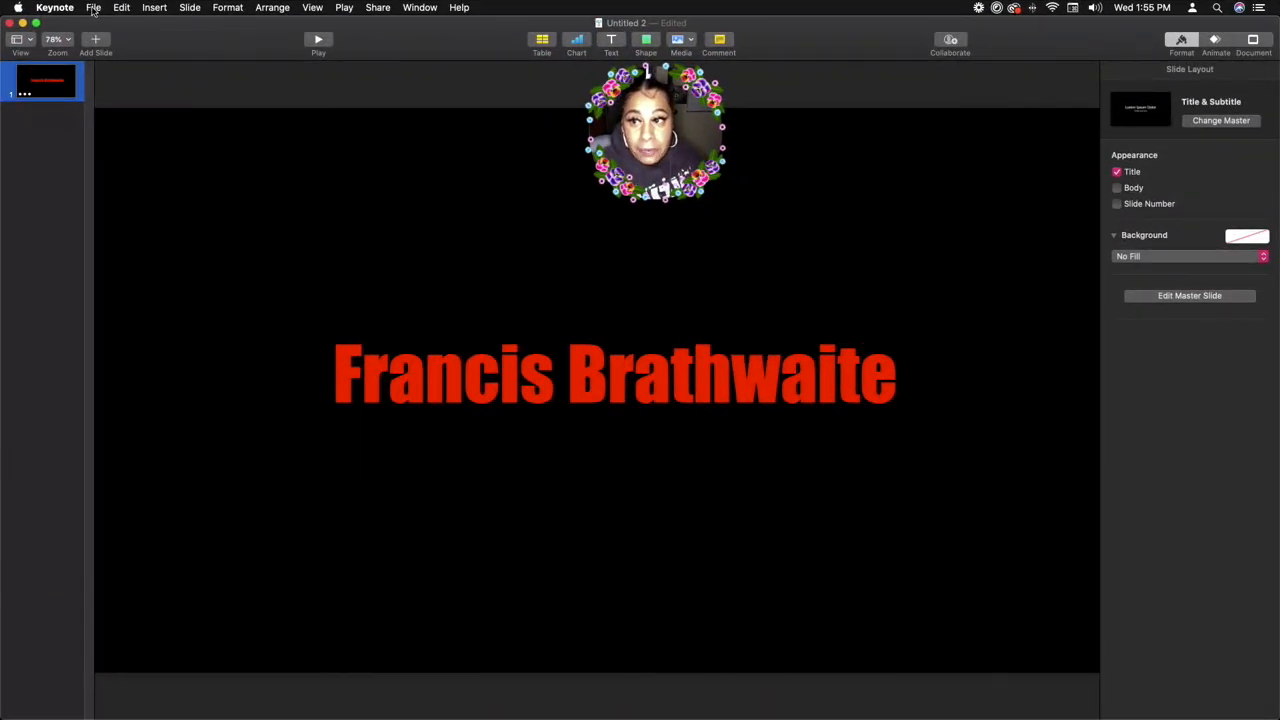
Step: Start exporting the presentation as a movie
{"action": "left_click", "coordinate": [93, 8]}
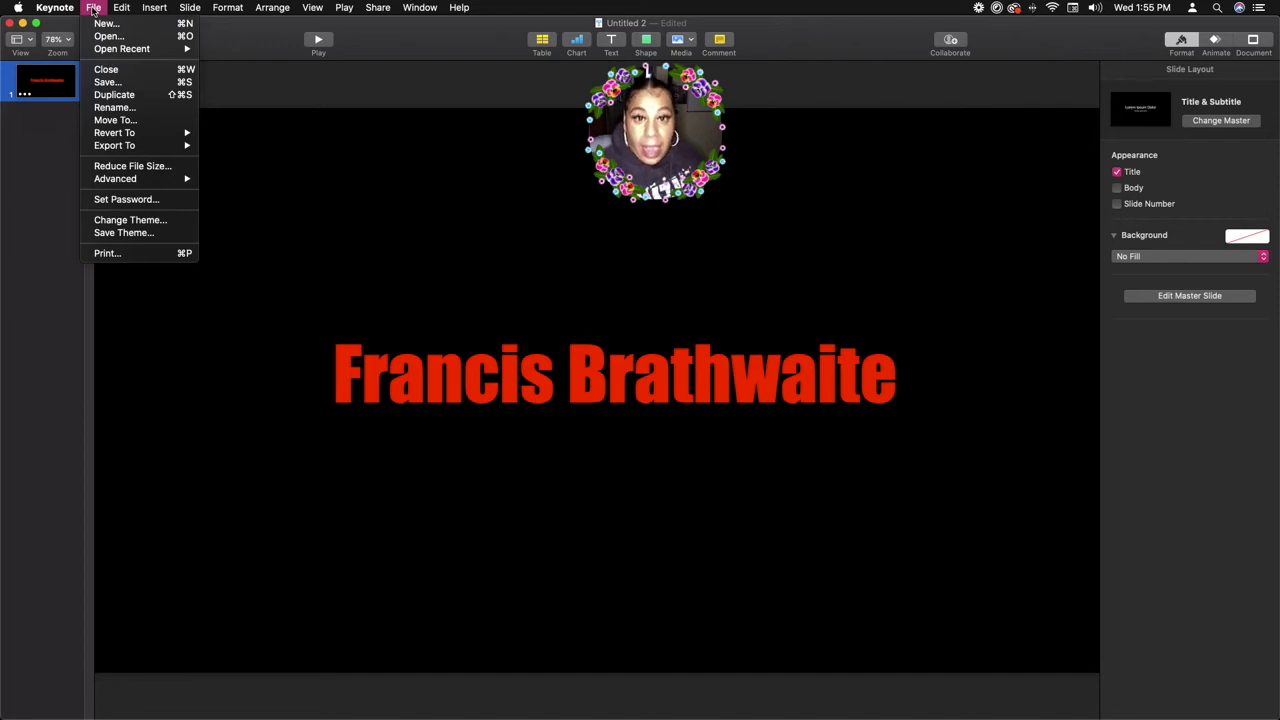
{"action": "mouse_move", "coordinate": [137, 147]}
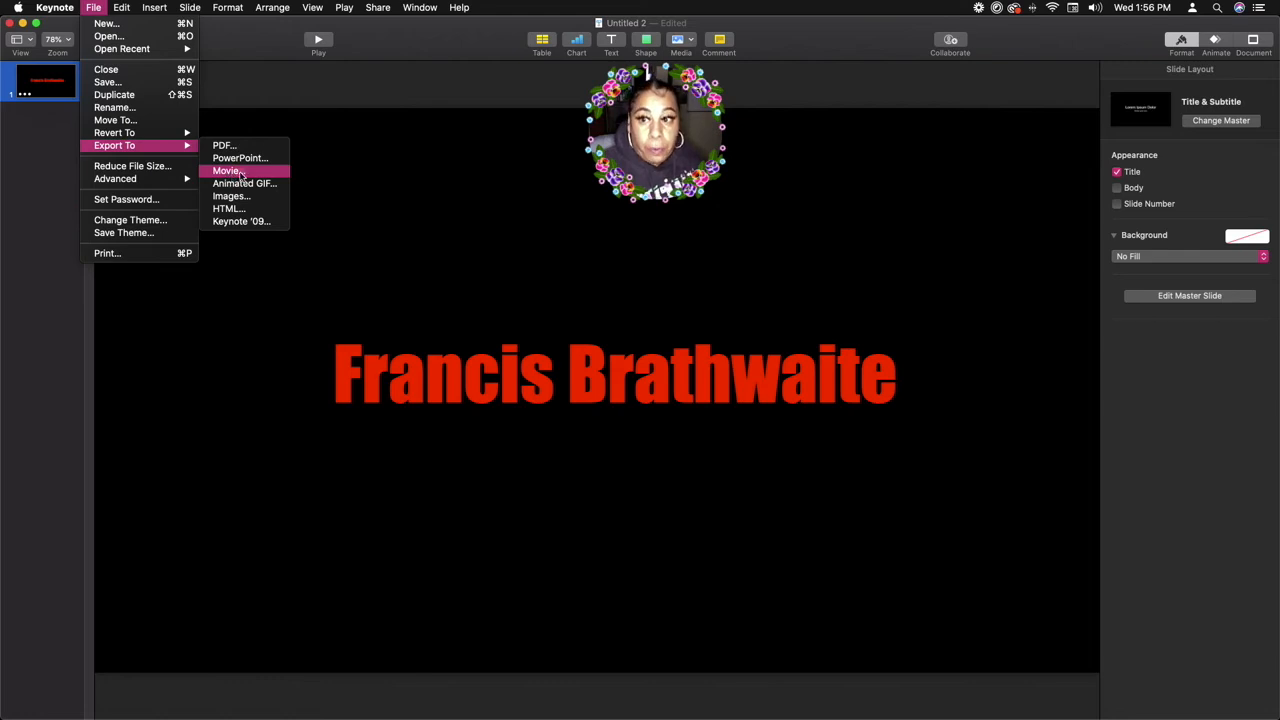
{"action": "left_click", "coordinate": [245, 172]}
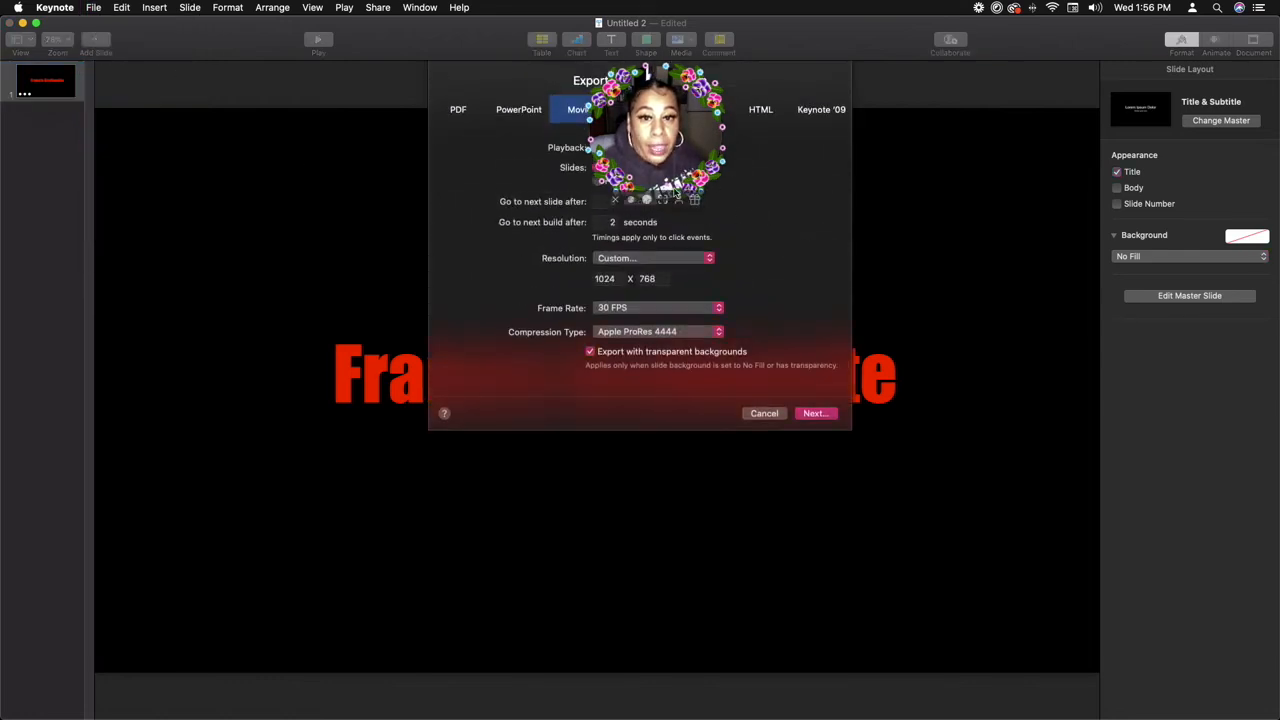
{"action": "left_click_drag", "start_coordinate": [685, 110], "coordinate": [1020, 230]}
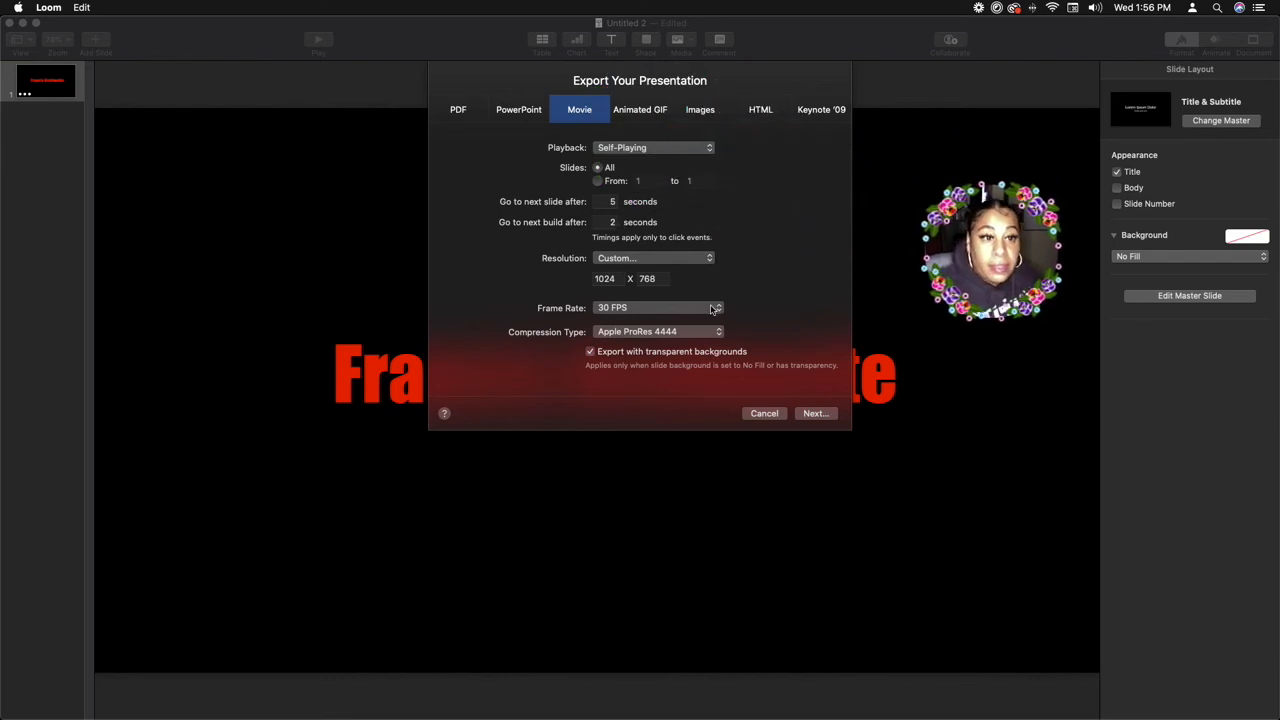
{"action": "left_click_drag", "start_coordinate": [1005, 280], "coordinate": [442, 232]}
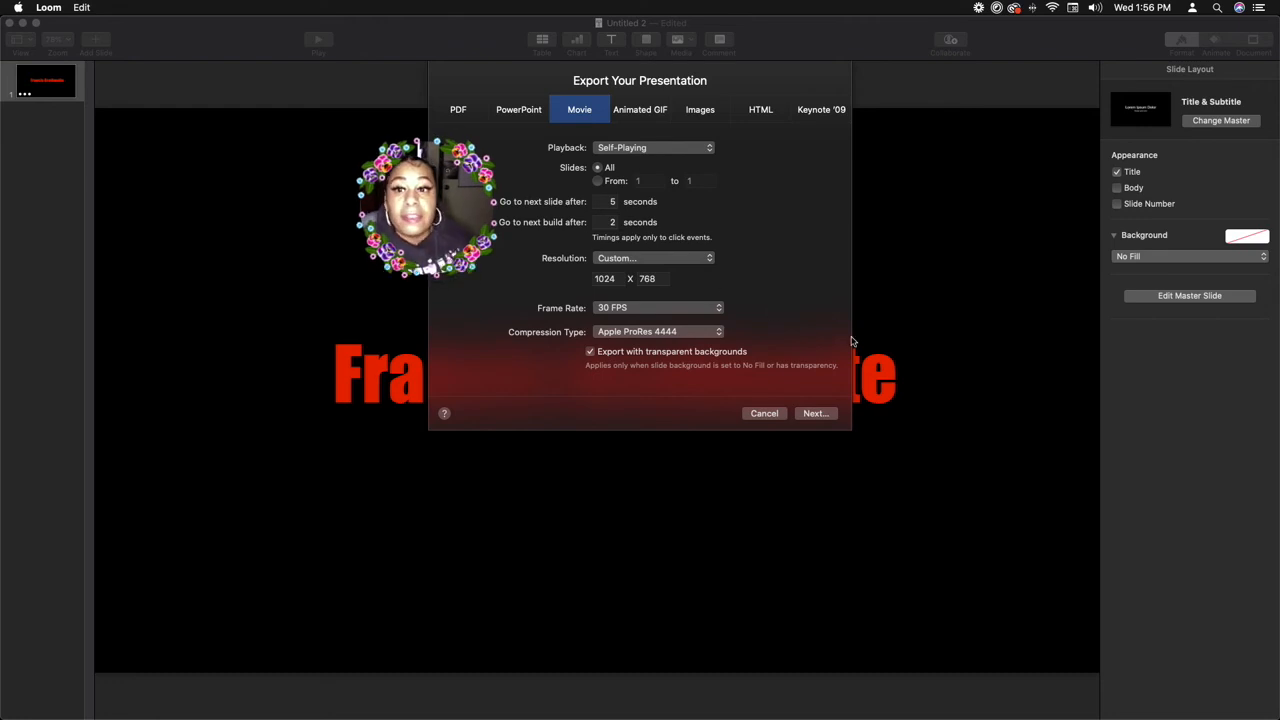
{"action": "left_click_drag", "start_coordinate": [427, 210], "coordinate": [802, 202]}
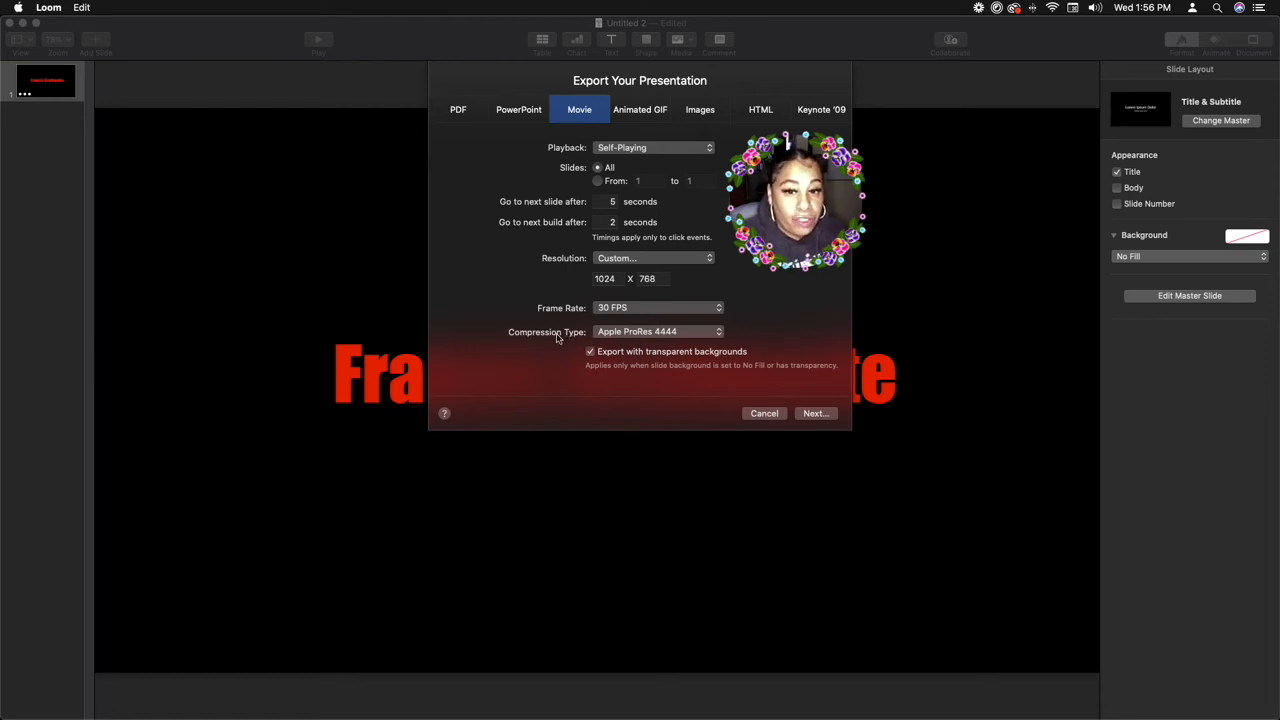
Step: Set the movie export to Apple ProRes 4444 compression, custom 1024 x 768 resolution and Self-Playing playback
{"action": "left_click", "coordinate": [632, 336]}
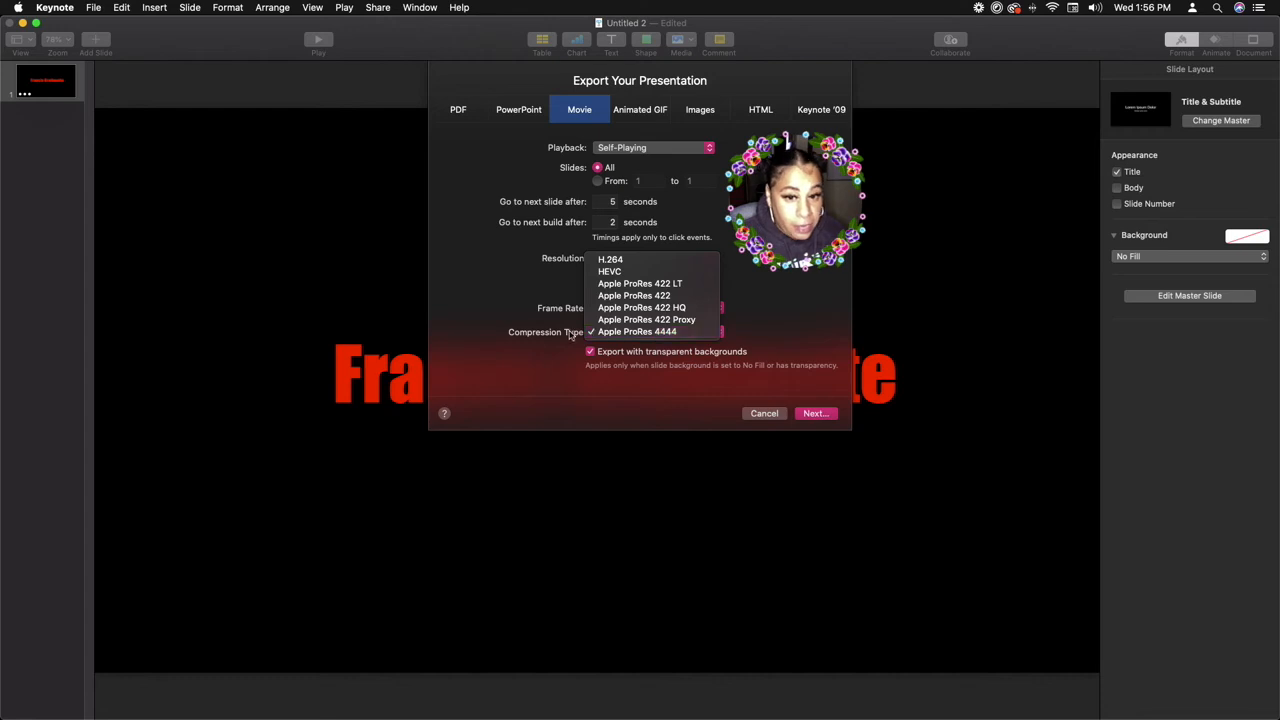
{"action": "left_click", "coordinate": [676, 334]}
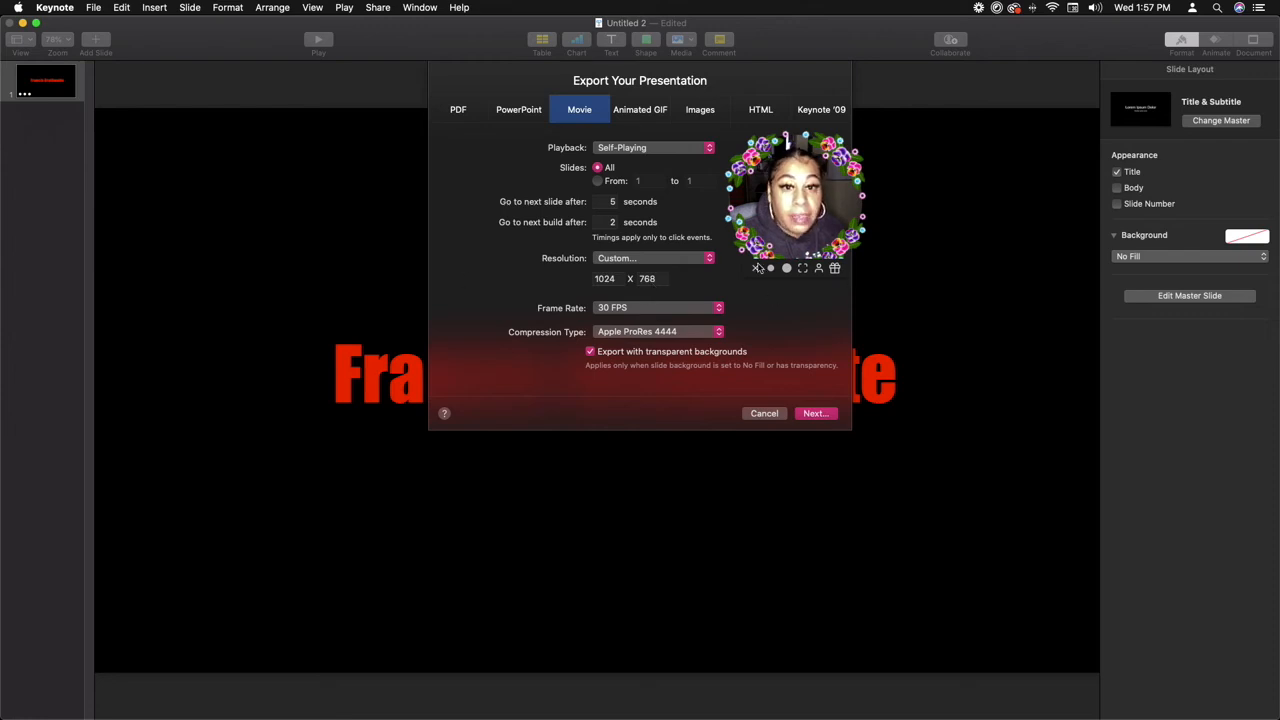
{"action": "left_click", "coordinate": [668, 259]}
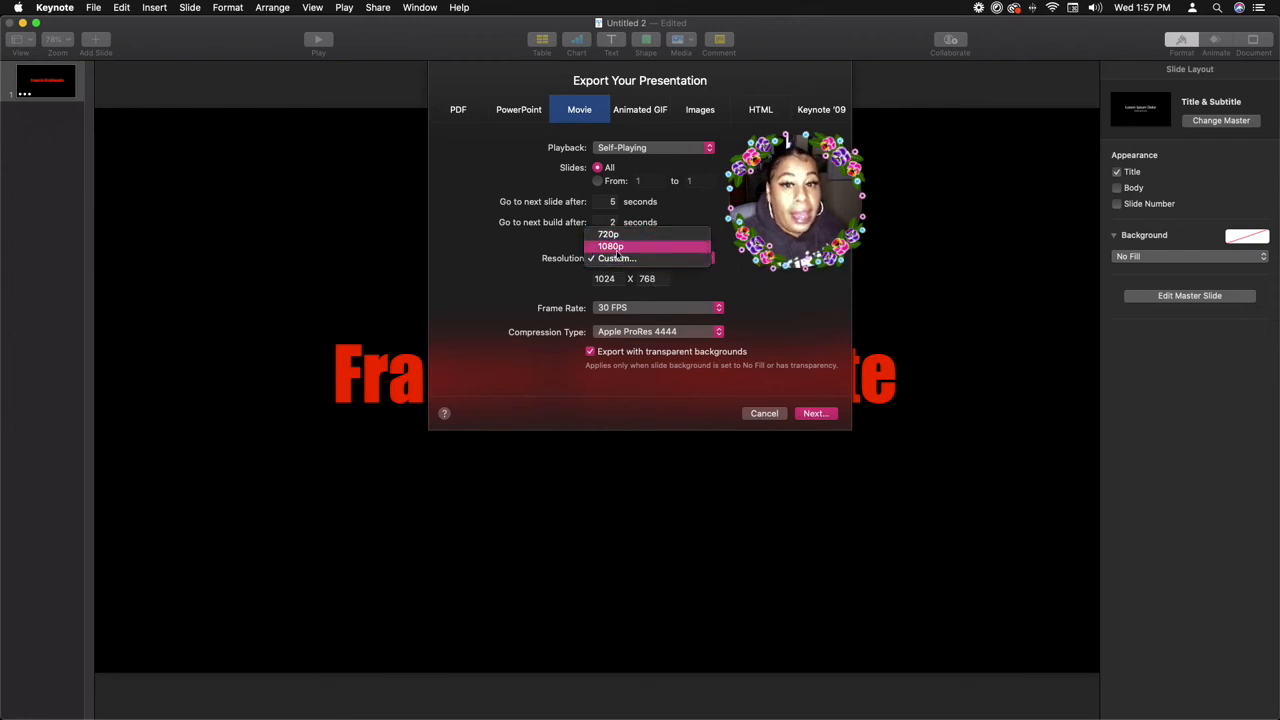
{"action": "left_click", "coordinate": [523, 293]}
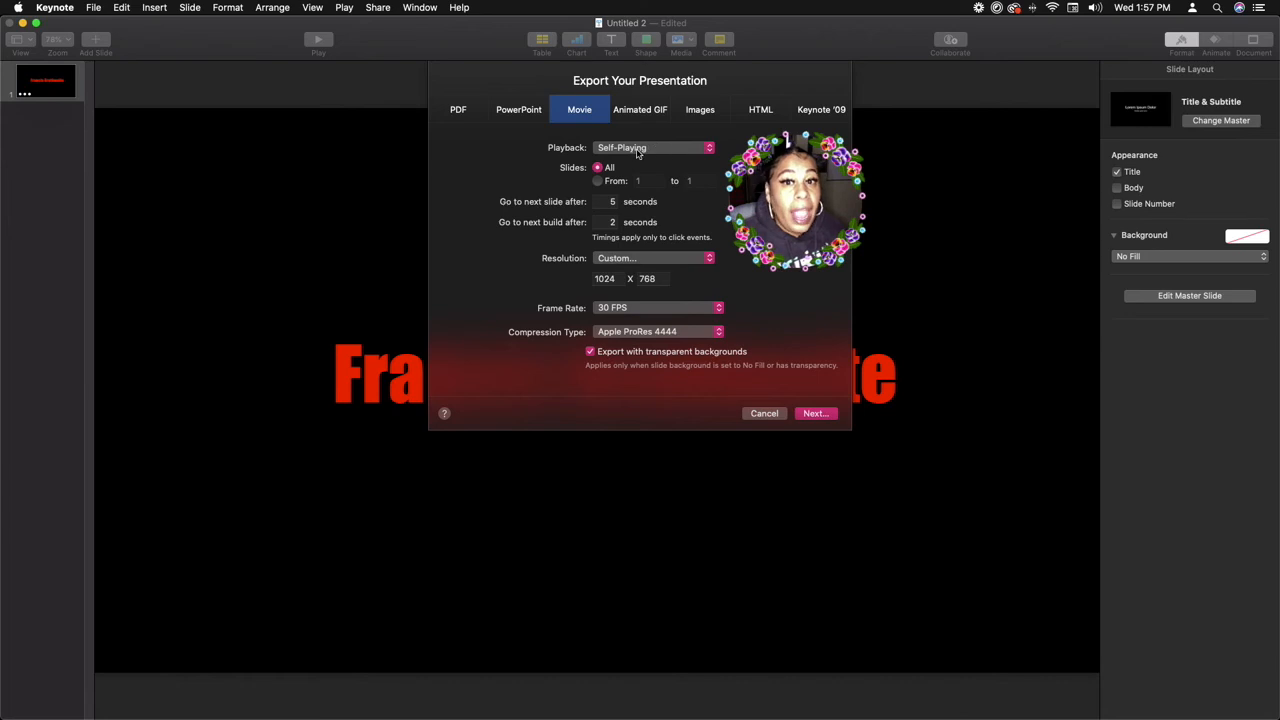
{"action": "left_click", "coordinate": [632, 152]}
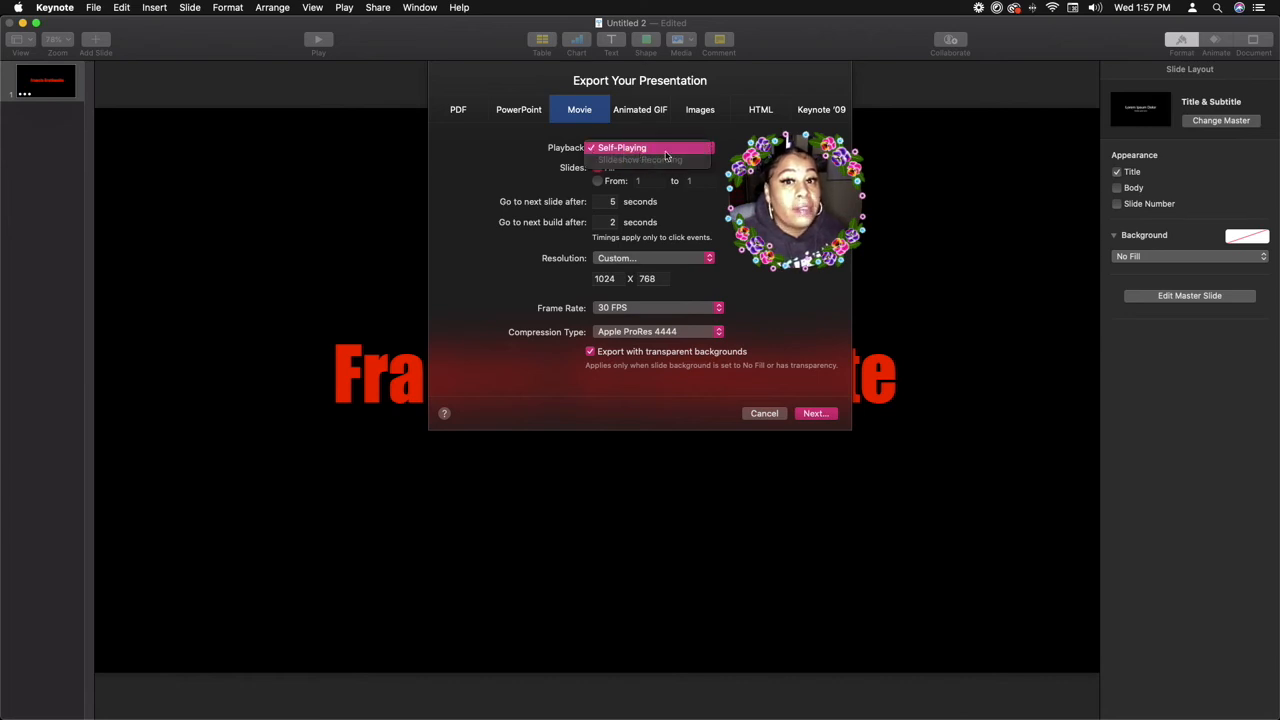
{"action": "left_click", "coordinate": [660, 150]}
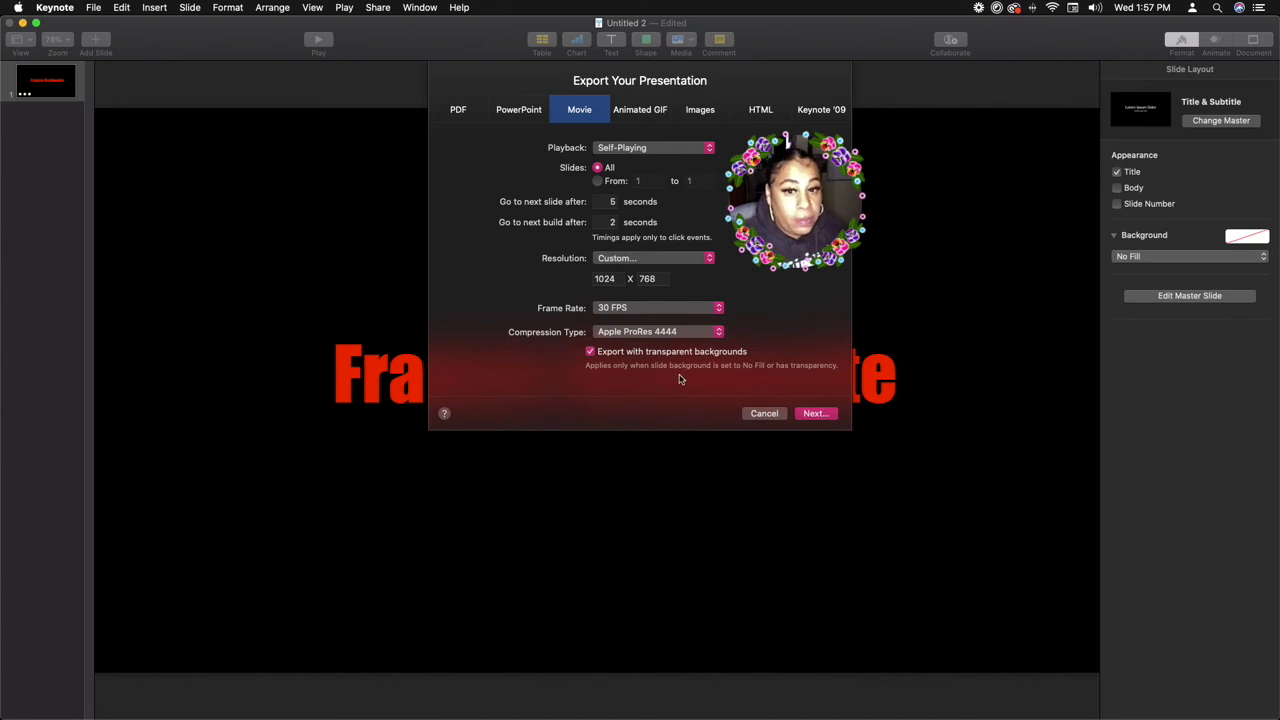
Step: Choose a 30 FPS frame rate and export the movie with a transparent background to the Desktop as test
{"action": "left_click", "coordinate": [658, 311]}
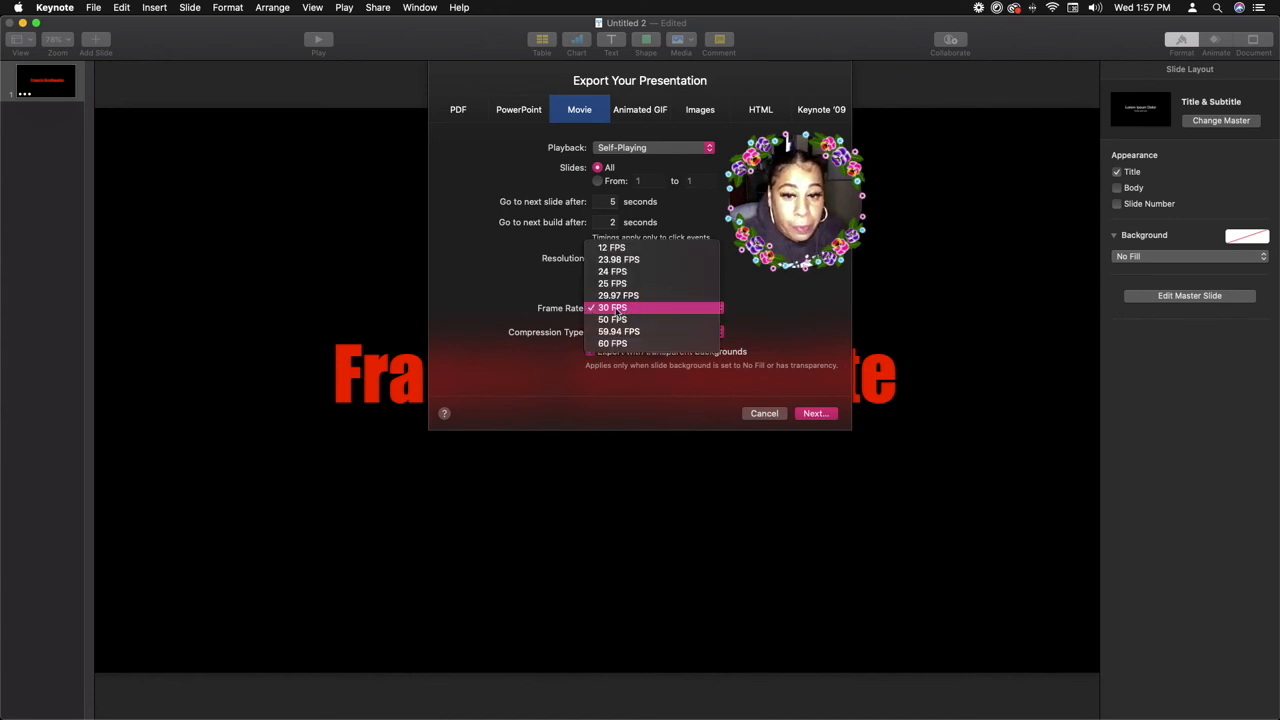
{"action": "left_click", "coordinate": [618, 310]}
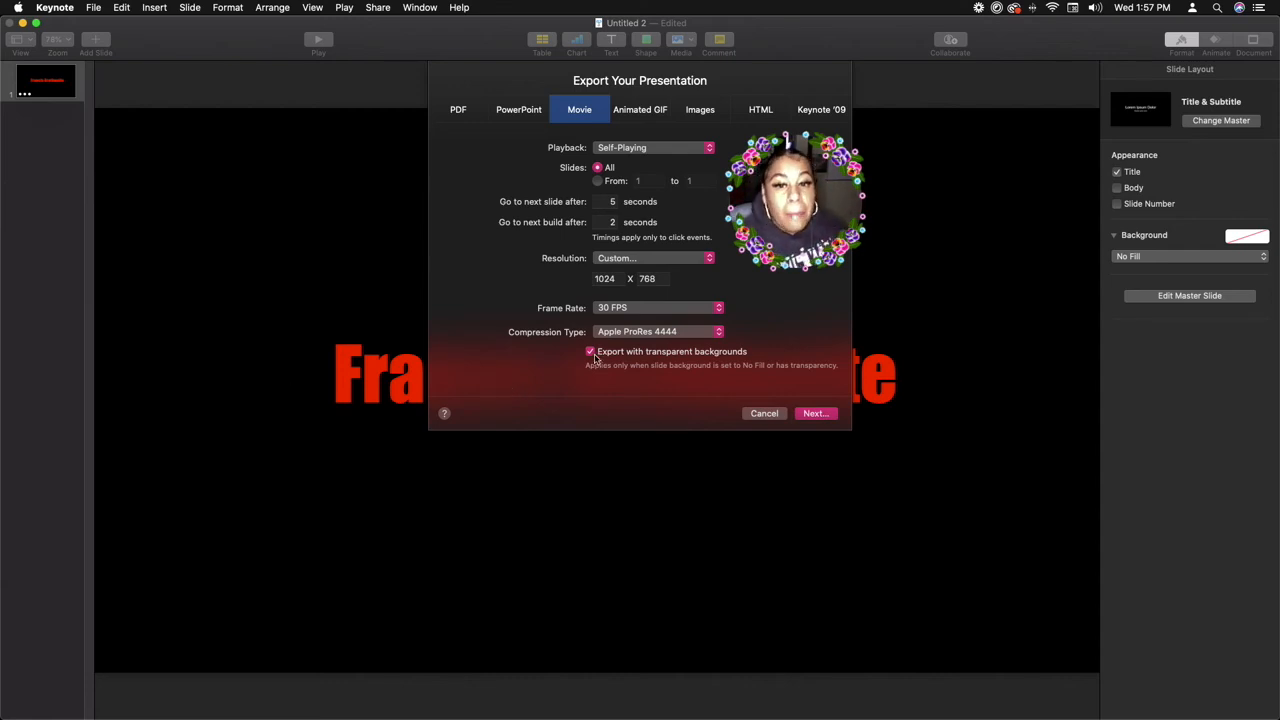
{"action": "left_click", "coordinate": [818, 414]}
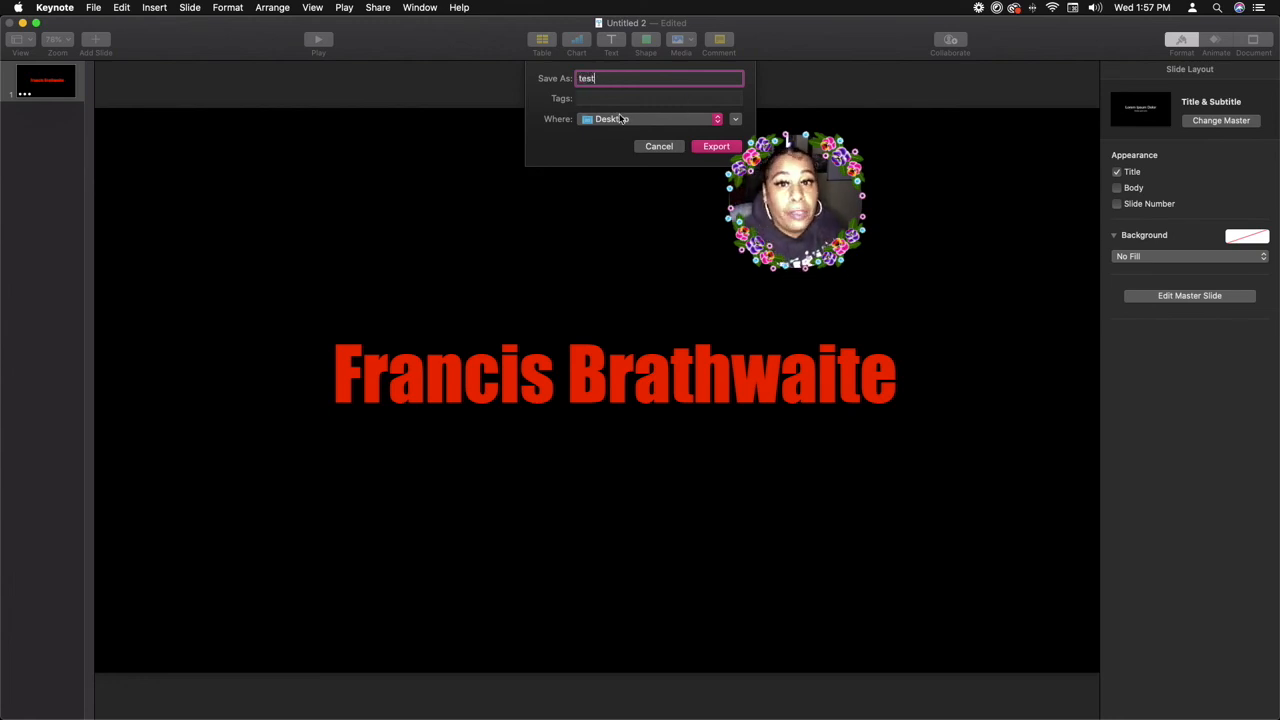
{"action": "left_click", "coordinate": [715, 147]}
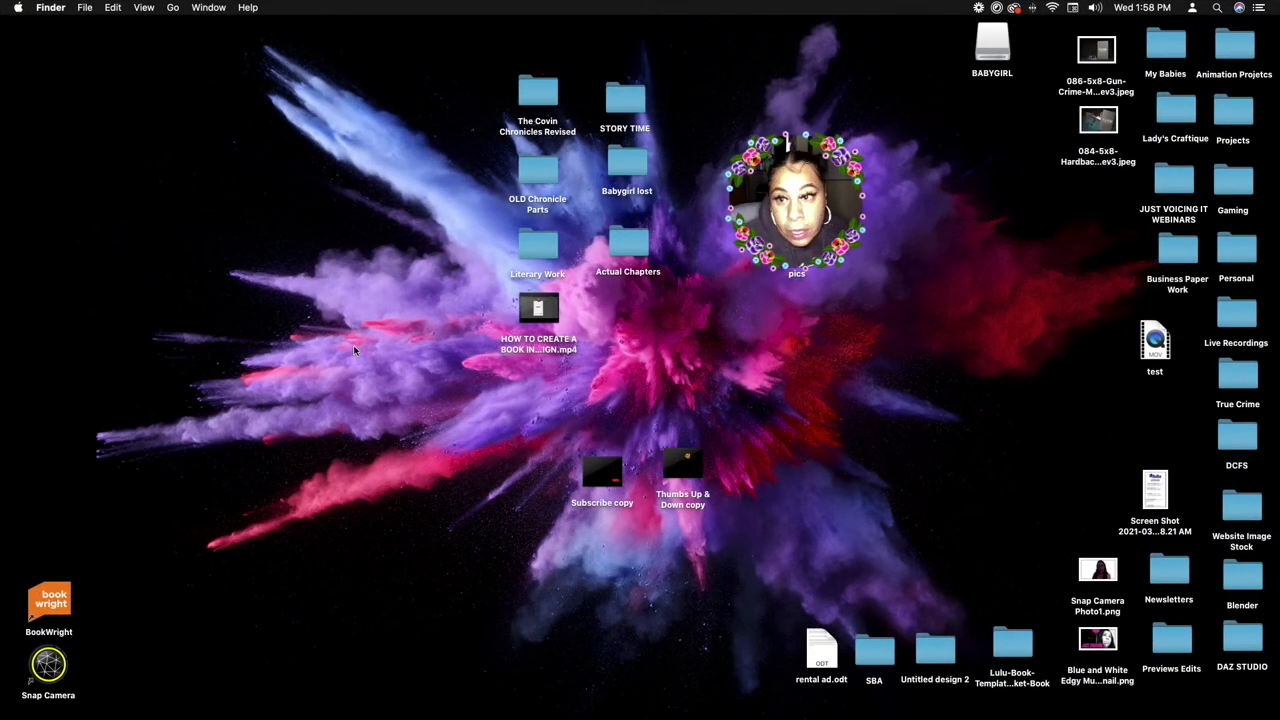
Step: Move the exported test file to an open area of the desktop, play it in QuickTime Player and close it
{"action": "left_click_drag", "start_coordinate": [1147, 362], "coordinate": [840, 362]}
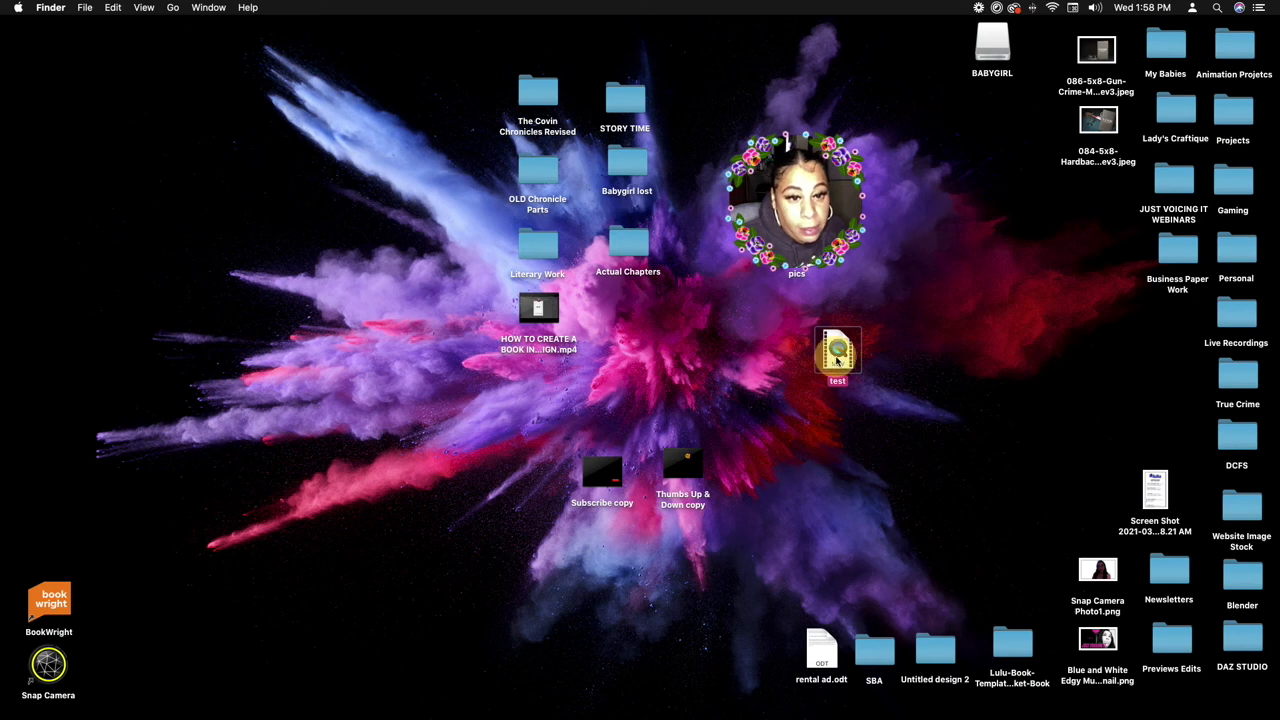
{"action": "key", "text": "super+o"}
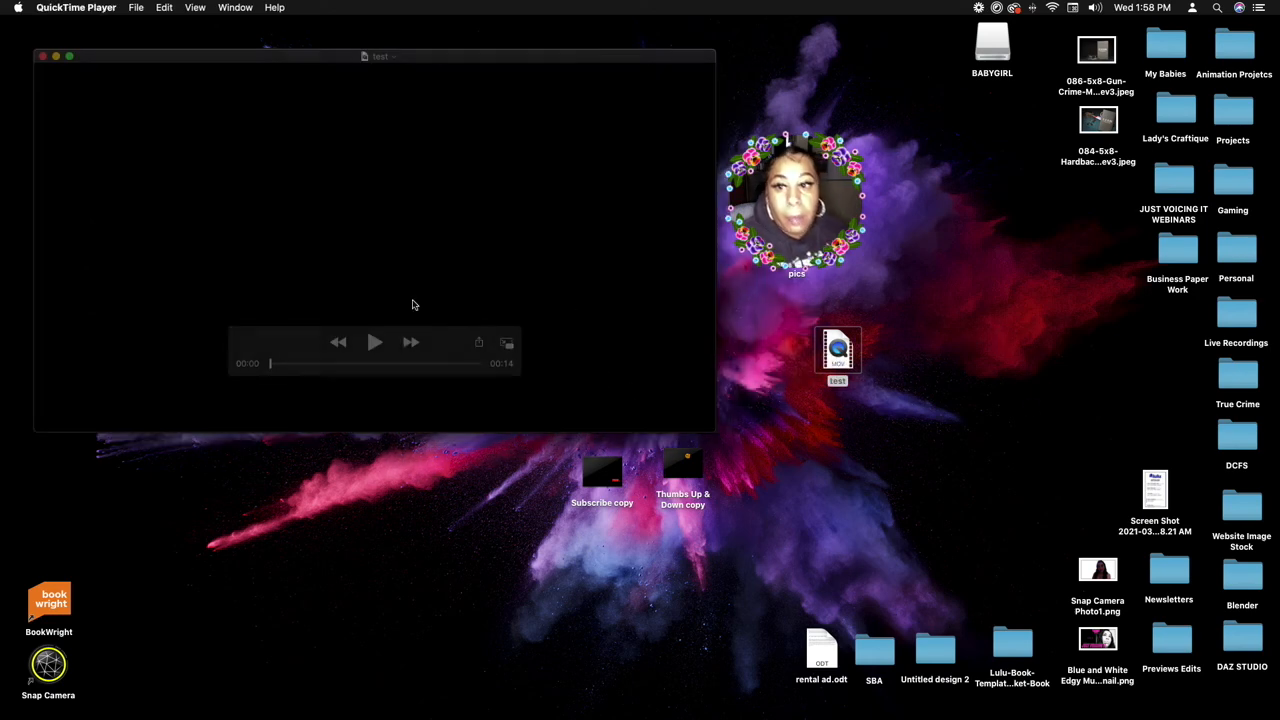
{"action": "left_click", "coordinate": [373, 344]}
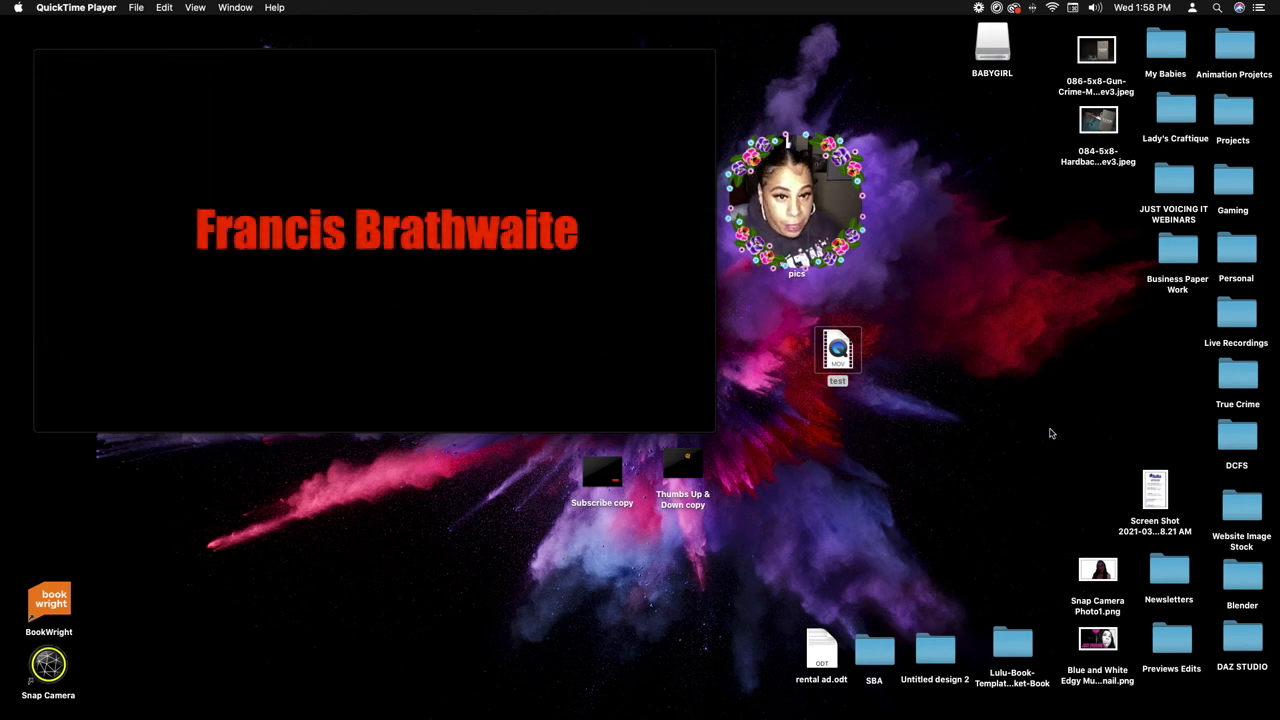
{"action": "mouse_move", "coordinate": [615, 410]}
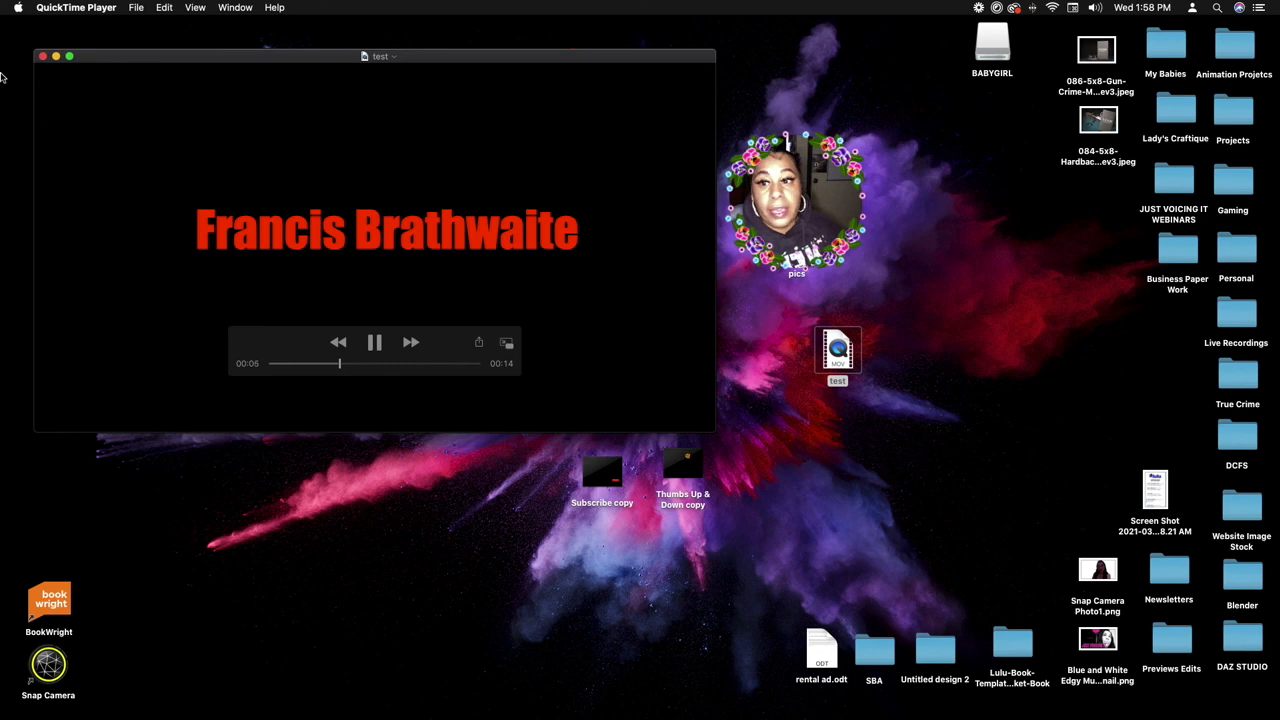
{"action": "left_click", "coordinate": [43, 56]}
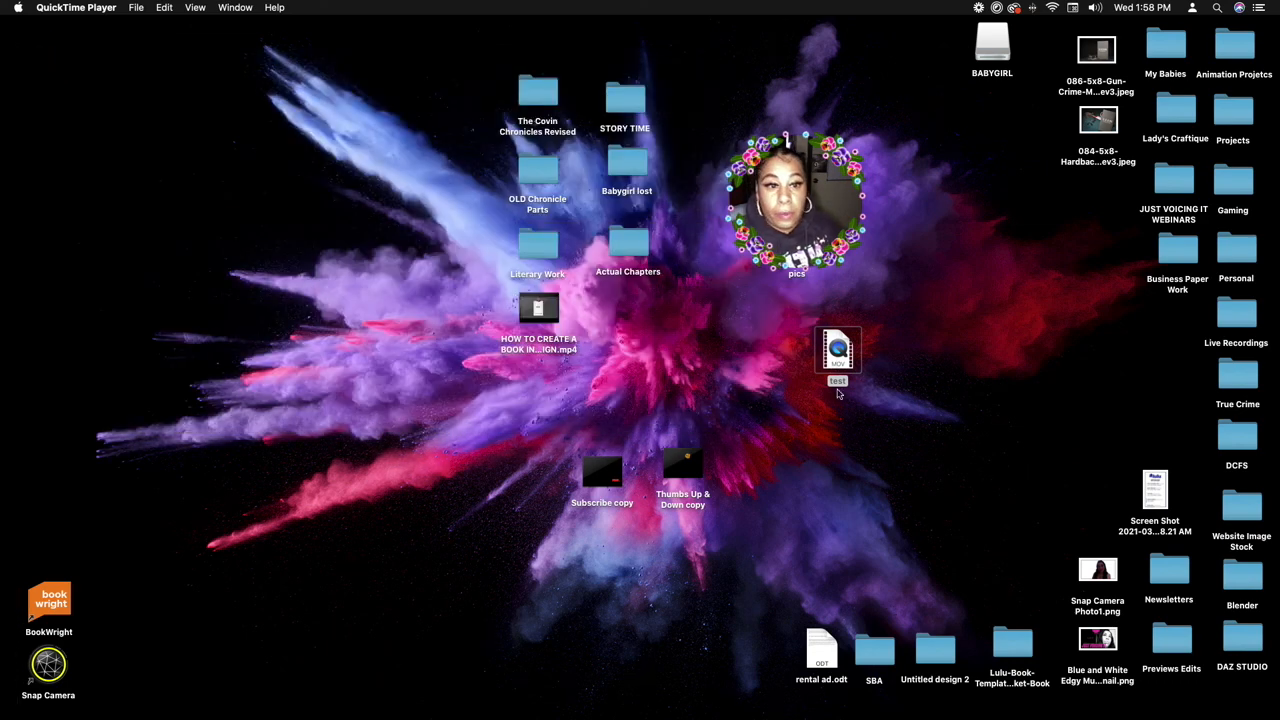
Step: Switch to iMovie and import the test movie from the desktop into the My Movie project media
{"action": "mouse_move", "coordinate": [8, 305]}
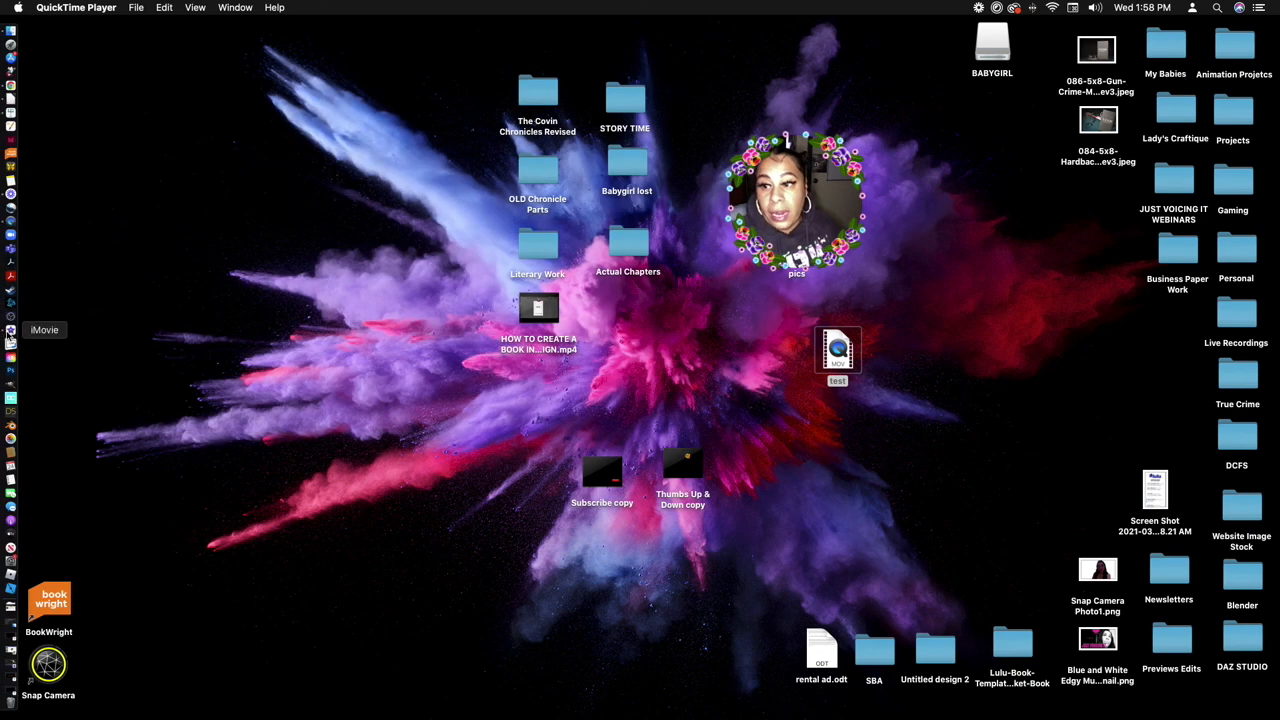
{"action": "left_click", "coordinate": [10, 331]}
{"action": "left_click_drag", "start_coordinate": [837, 34], "coordinate": [786, 398]}
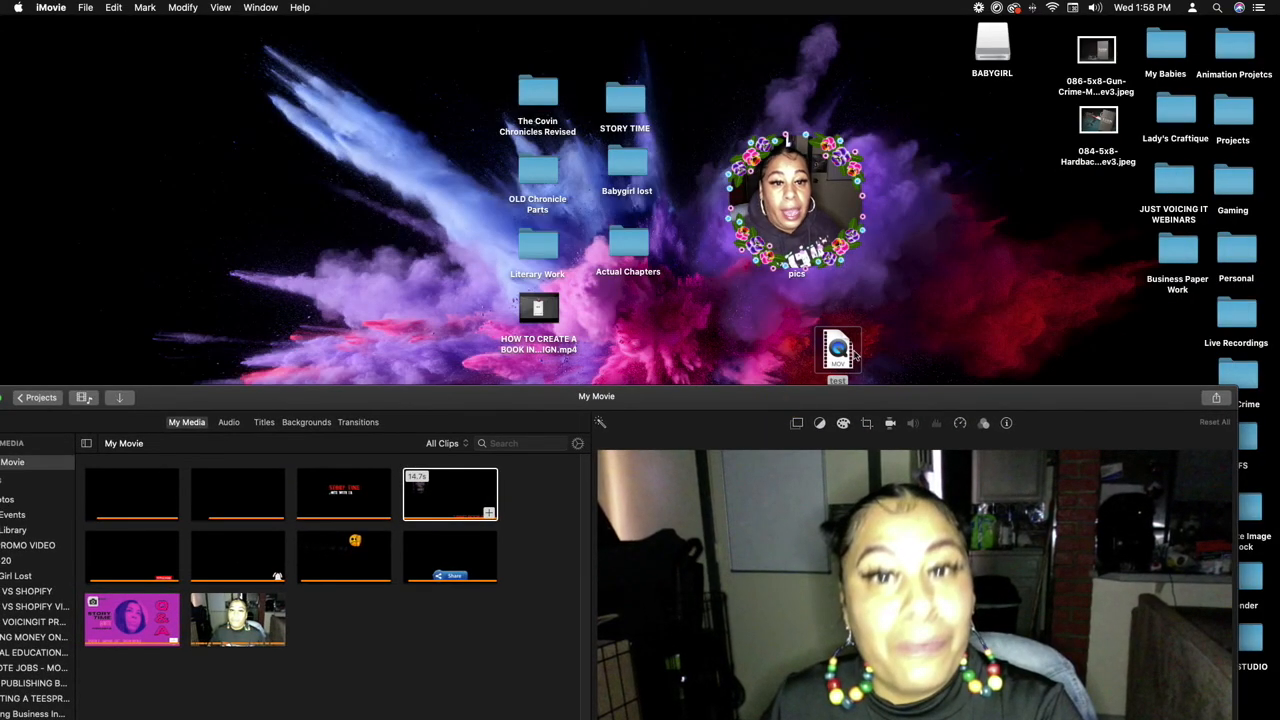
{"action": "left_click_drag", "start_coordinate": [845, 355], "coordinate": [468, 655]}
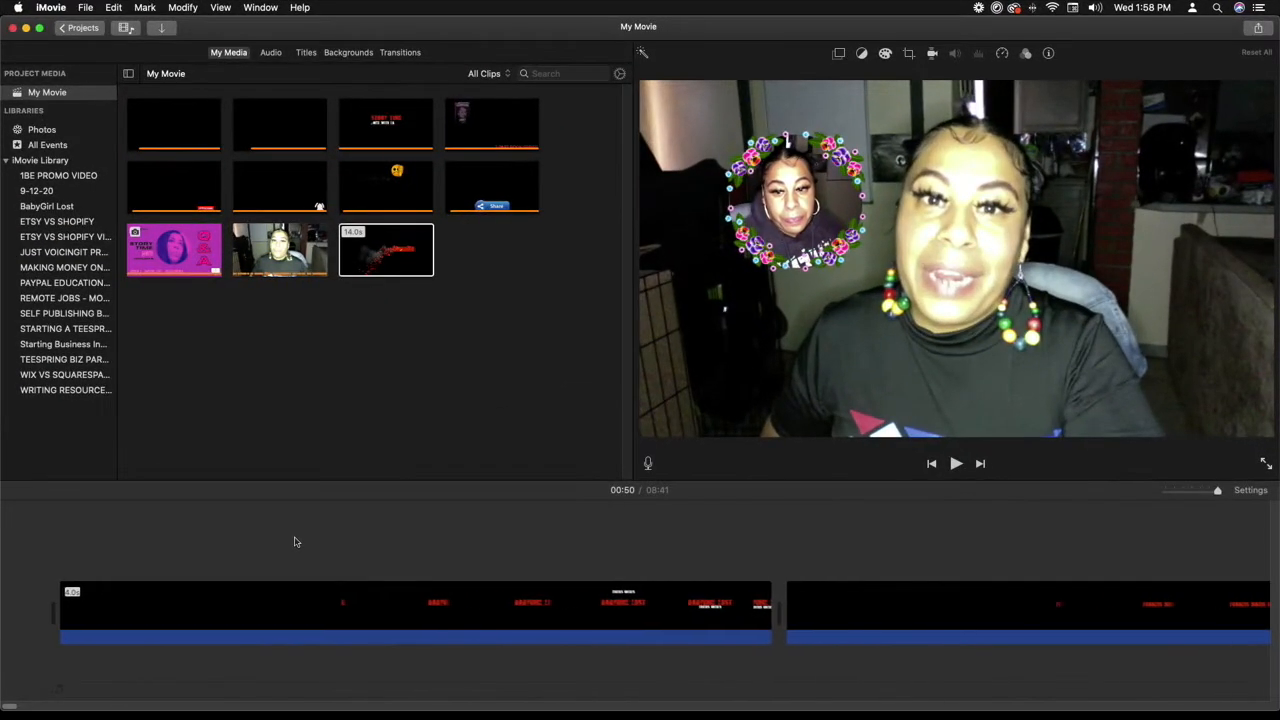
Step: Place the test clip as an overlay above the start of the 13.8-second talking video clip in the timeline
{"action": "scroll", "coordinate": [294, 542], "scroll_direction": "right", "scroll_amount": 15}
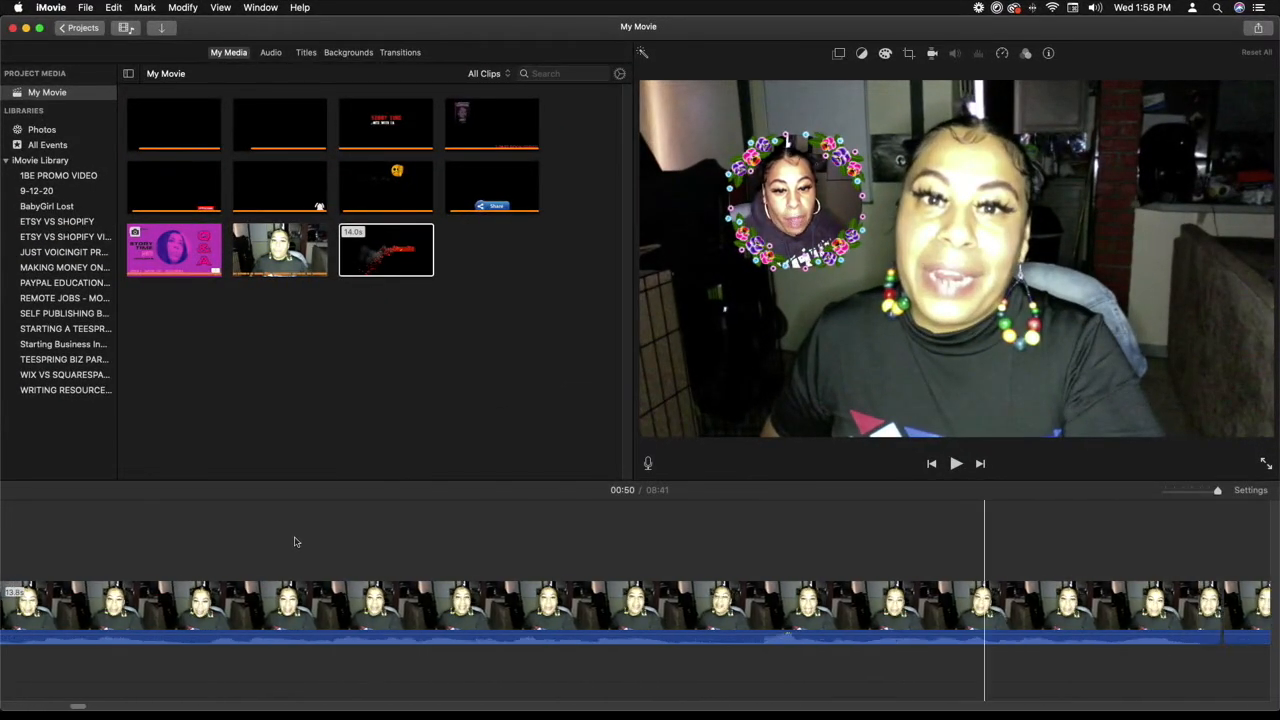
{"action": "scroll", "coordinate": [294, 542], "scroll_direction": "left", "scroll_amount": 5}
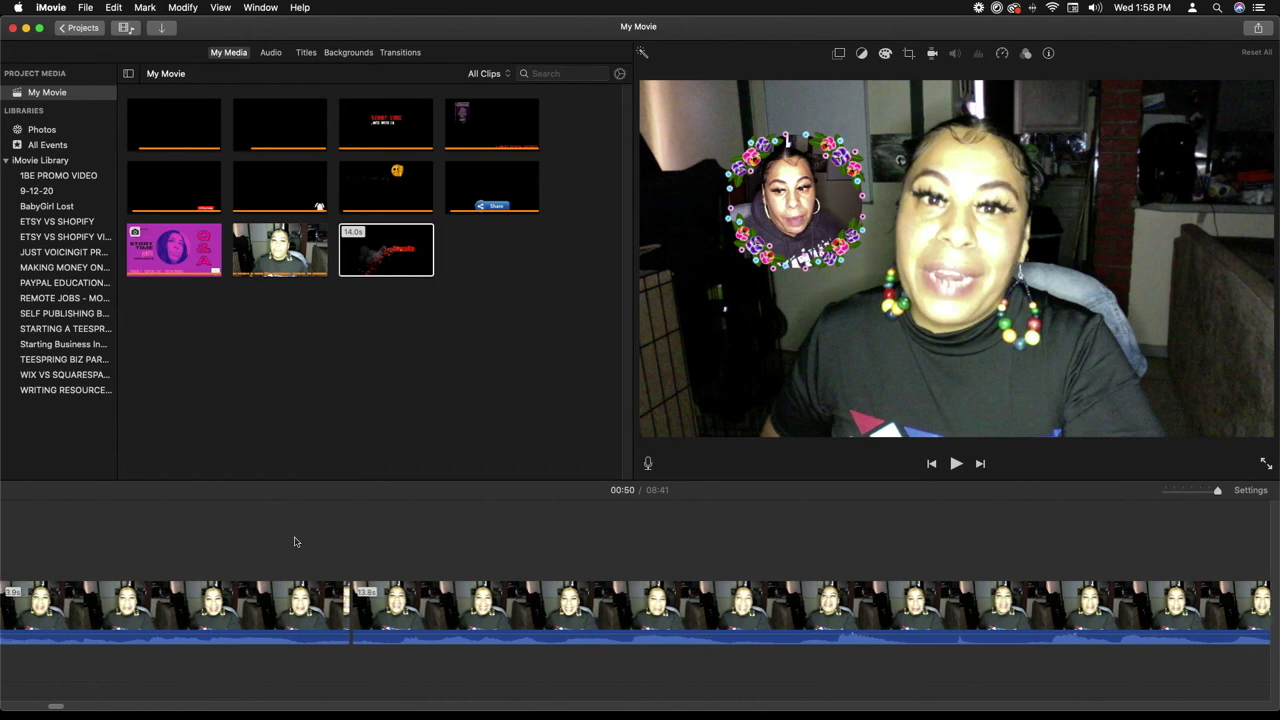
{"action": "left_click_drag", "start_coordinate": [405, 270], "coordinate": [340, 553]}
Step: Play the timeline from just before the title overlay to check it over the talking video
{"action": "left_click", "coordinate": [300, 530]}
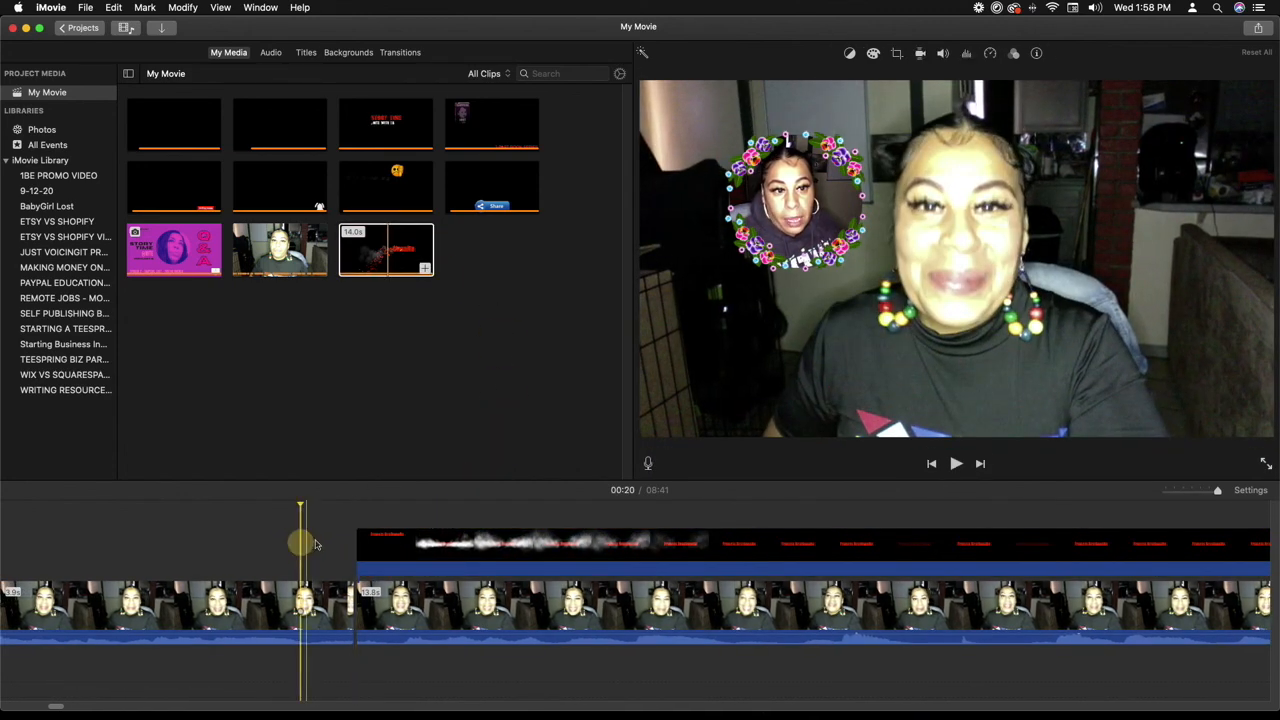
{"action": "left_click", "coordinate": [955, 464]}
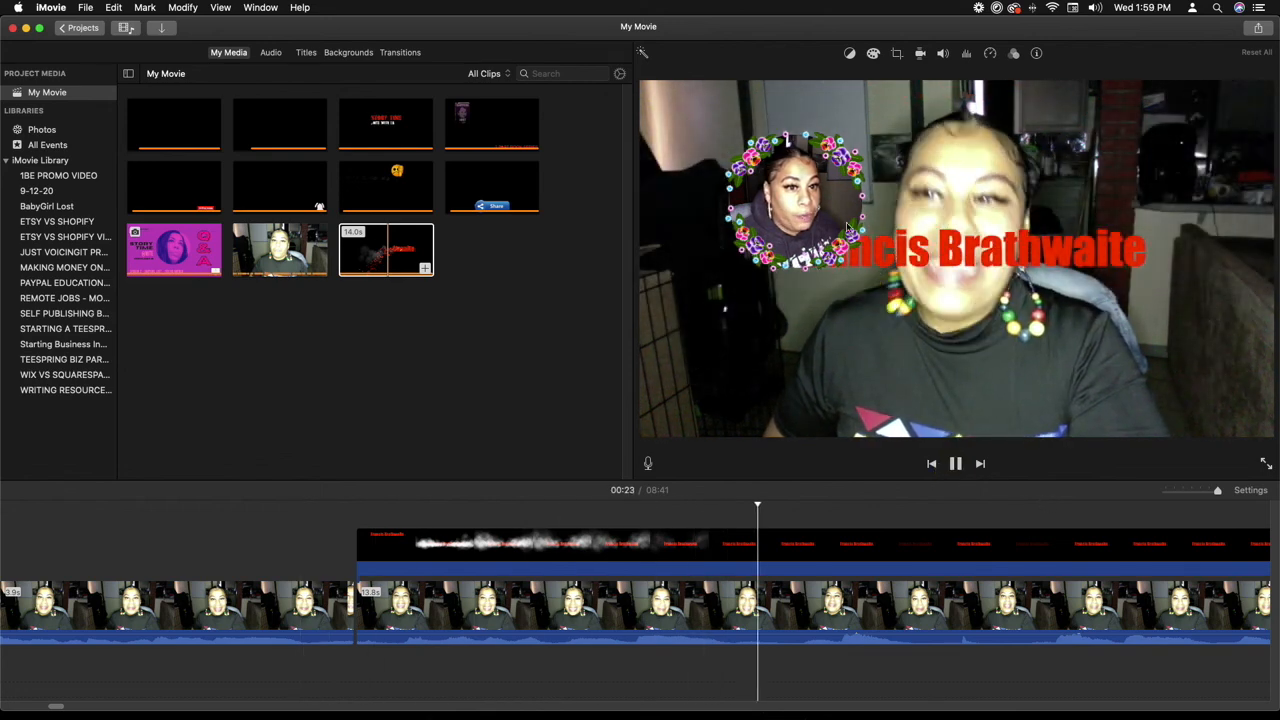
{"action": "left_click", "coordinate": [955, 464]}
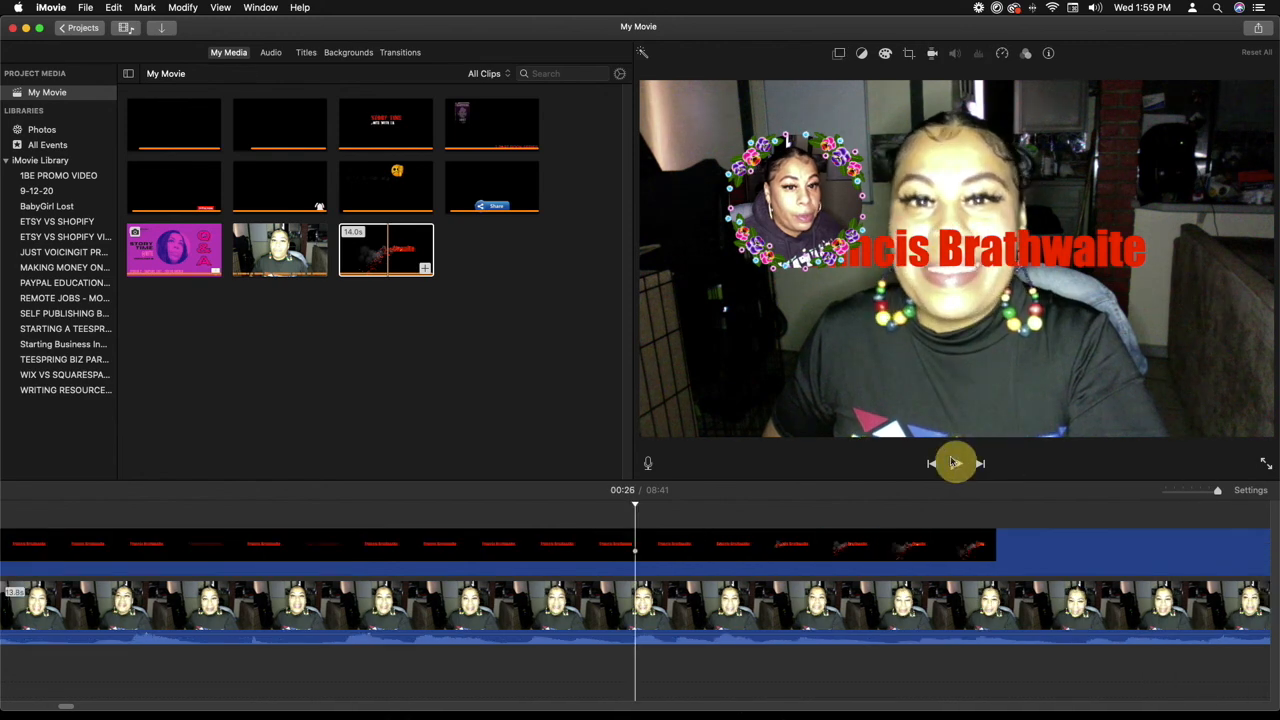
Step: Delete the test title overlay from the timeline and minimize iMovie
{"action": "left_click", "coordinate": [814, 552]}
{"action": "key", "text": "Delete"}
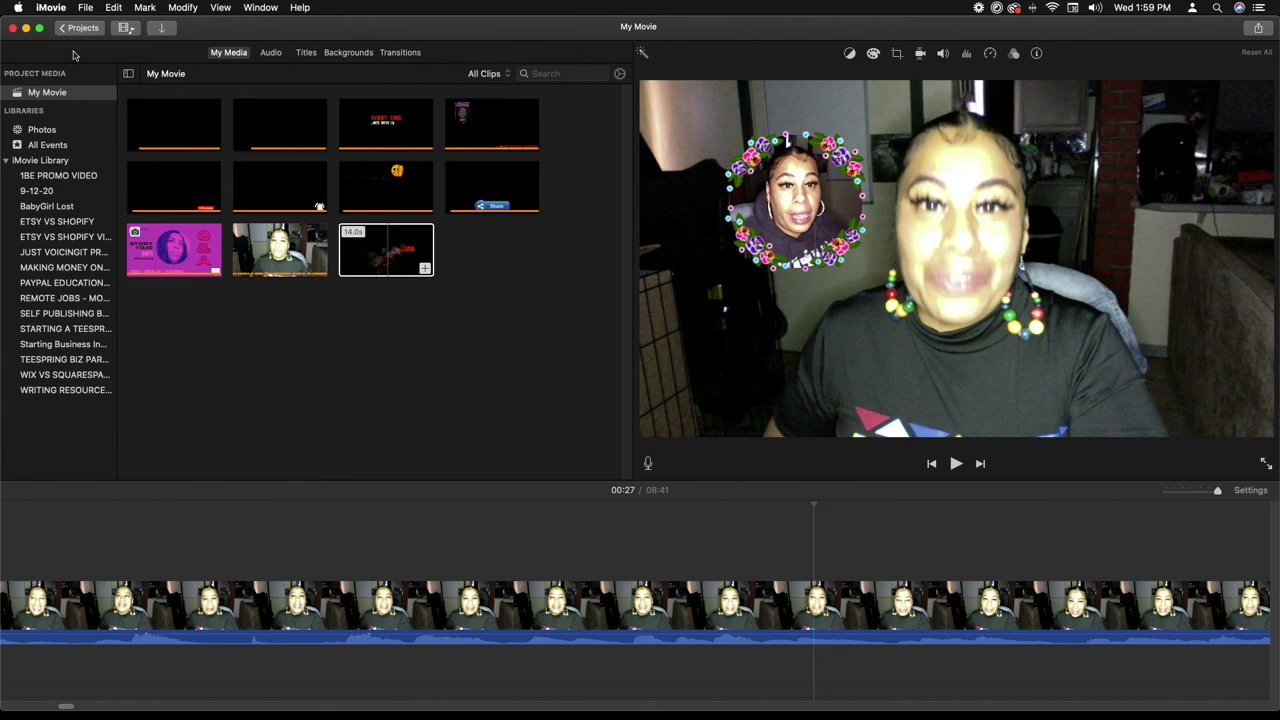
{"action": "left_click", "coordinate": [26, 28]}
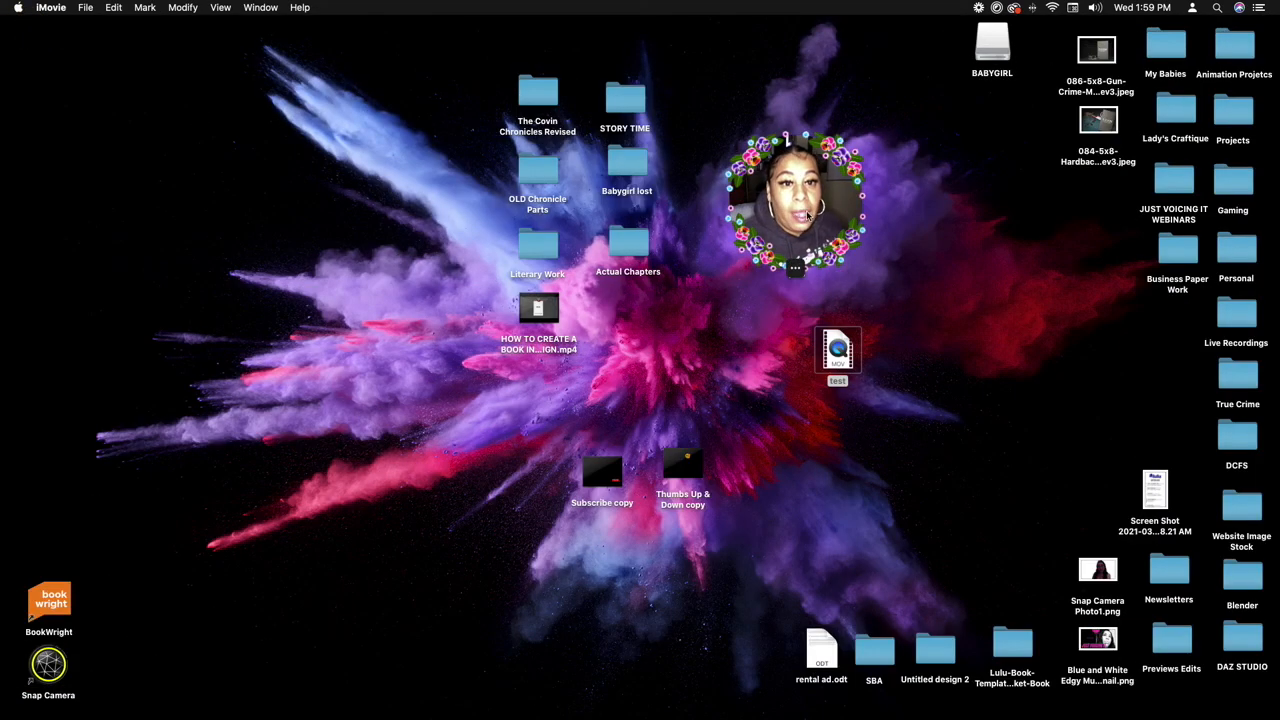
{"action": "left_click_drag", "start_coordinate": [803, 203], "coordinate": [708, 218]}
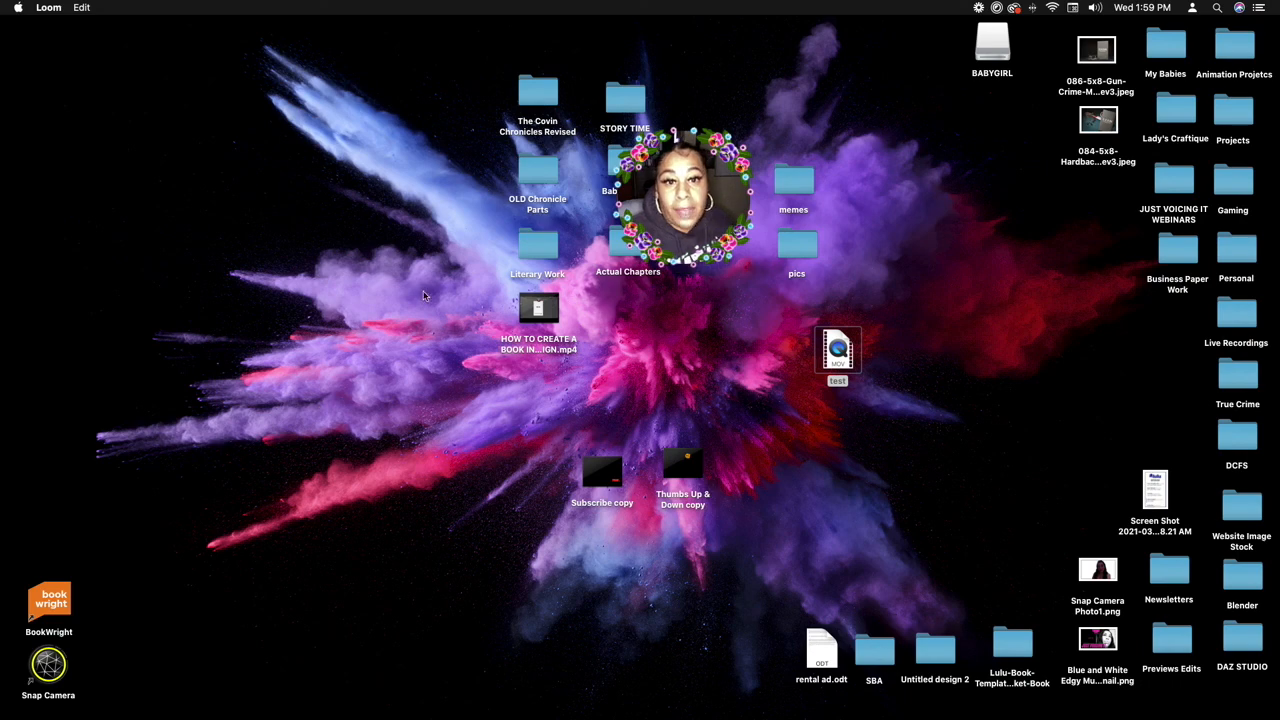